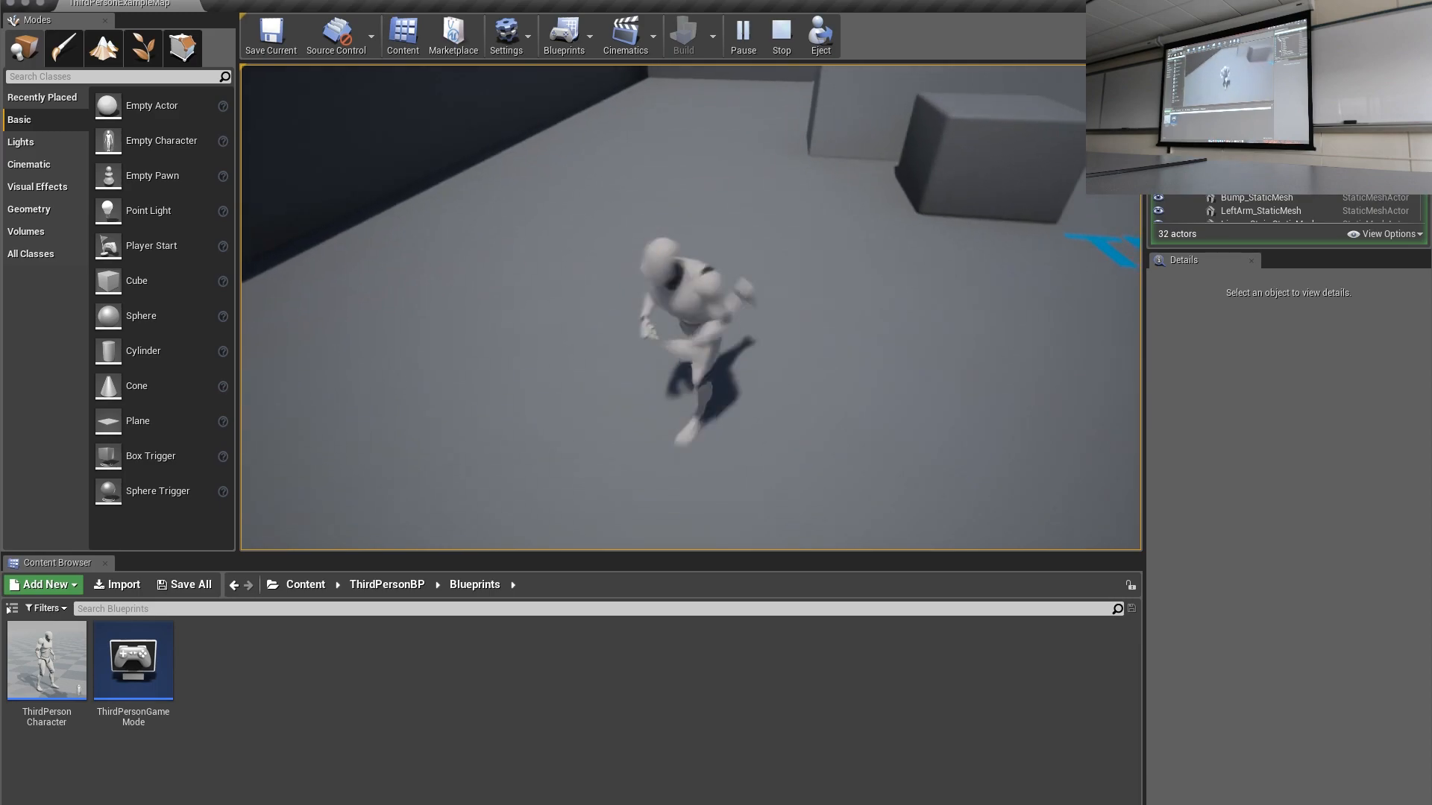
Stop the play session, show the content folder tree and open the ThirdPersonCharacter blueprint.
key("w")
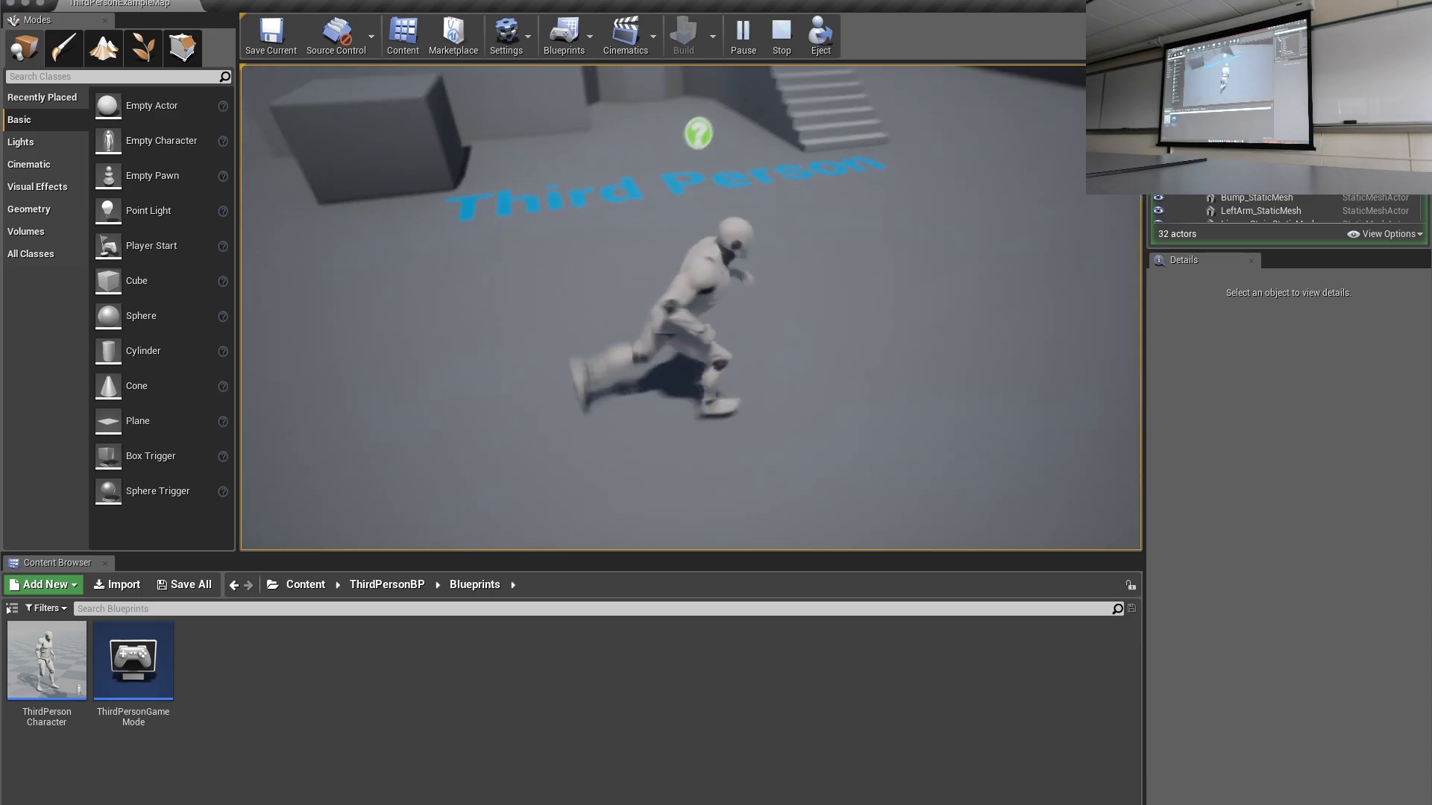
key("Escape")
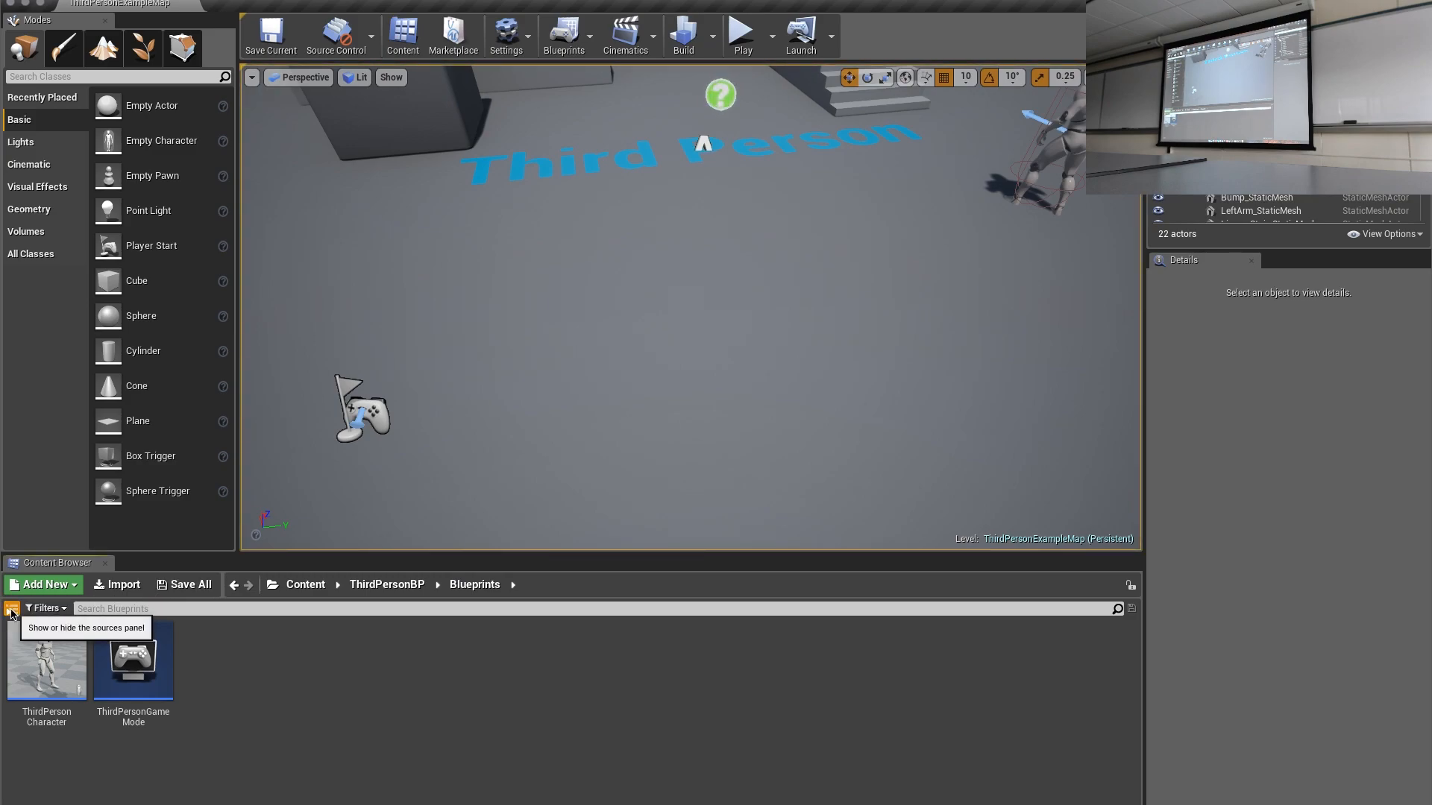
left_click(12, 609)
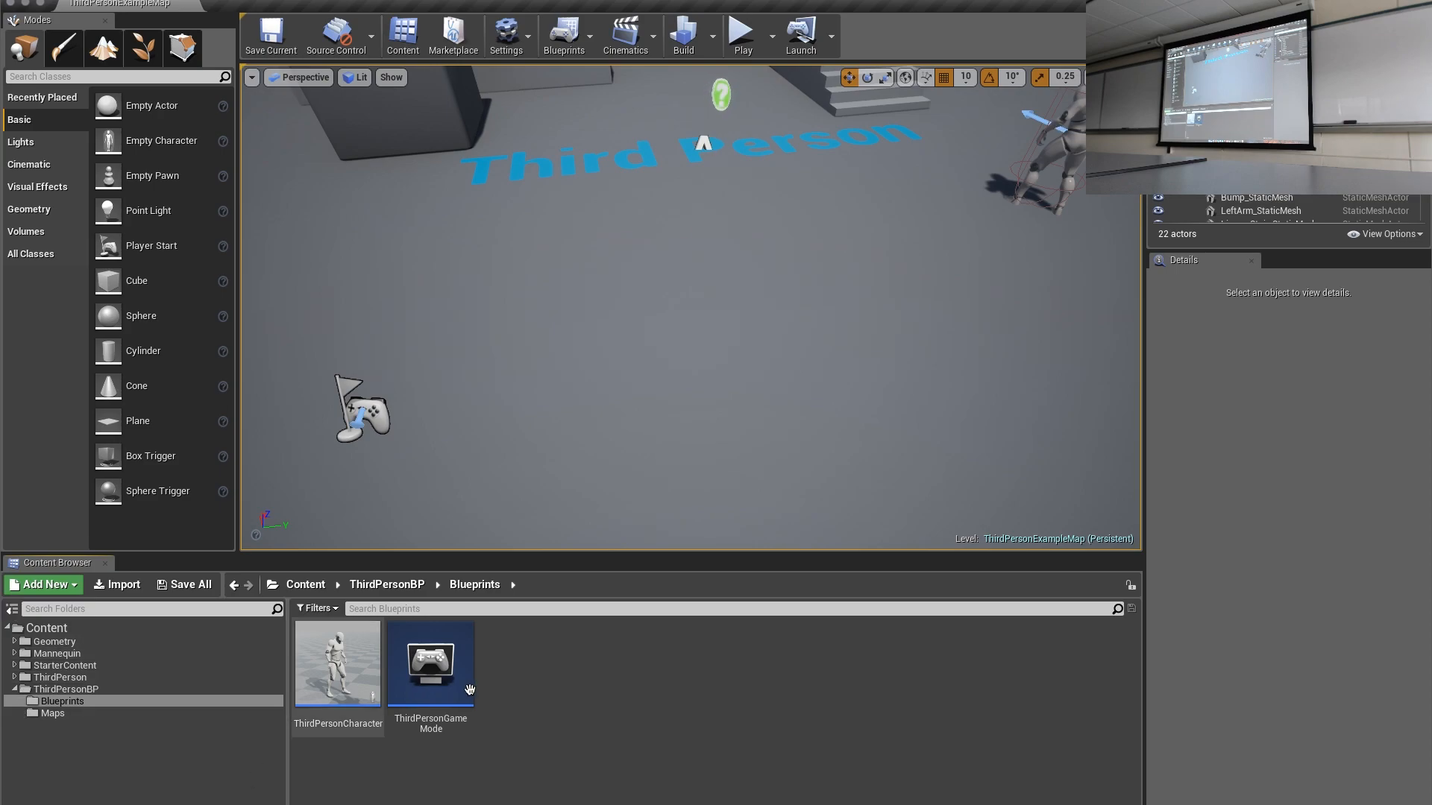
double_click(337, 690)
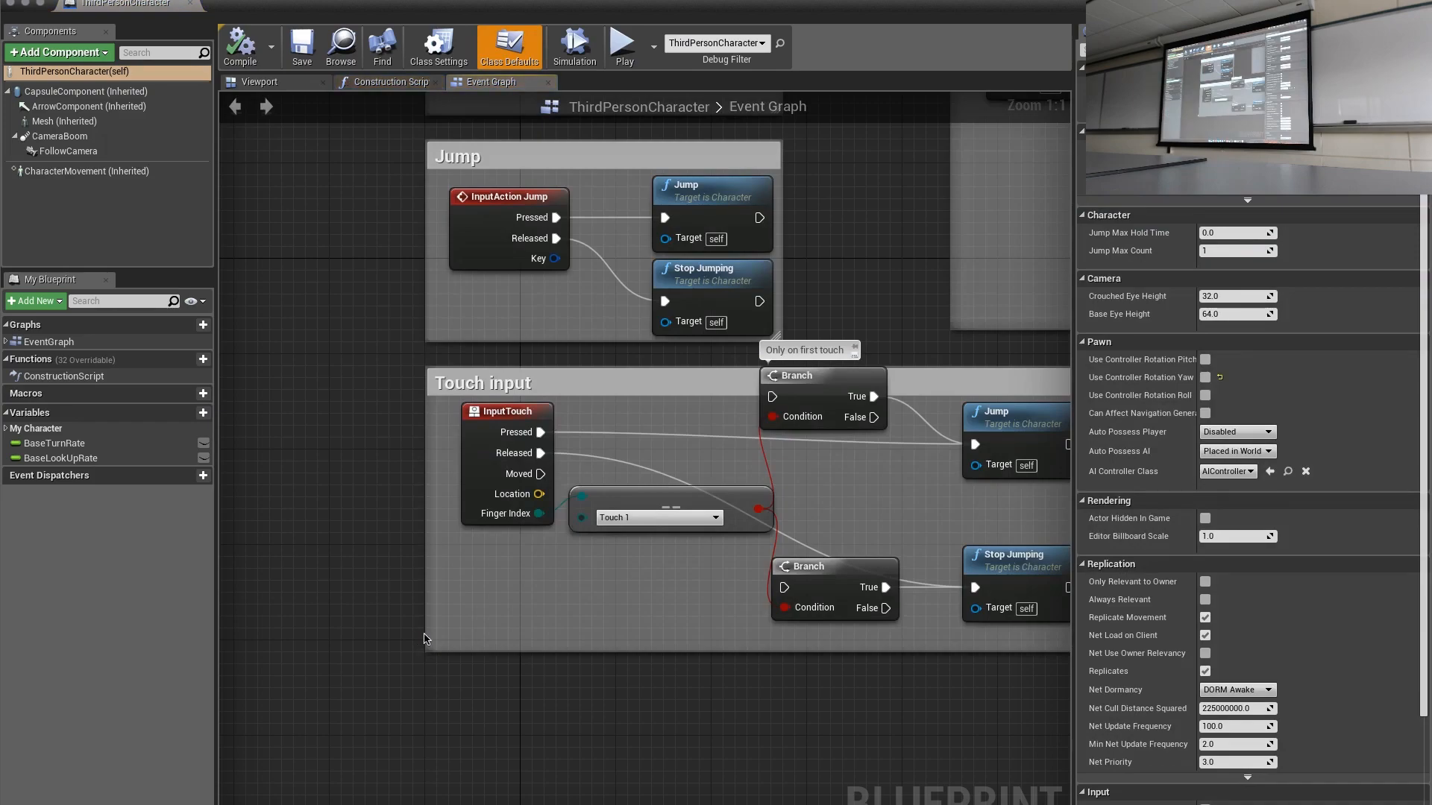
Examine the input groups in the Event Graph, especially the Movement input nodes from Get Control Rotation through to Add Movement Input.
scroll(510, 552, "down", 7)
scroll(510, 553, "up", 2)
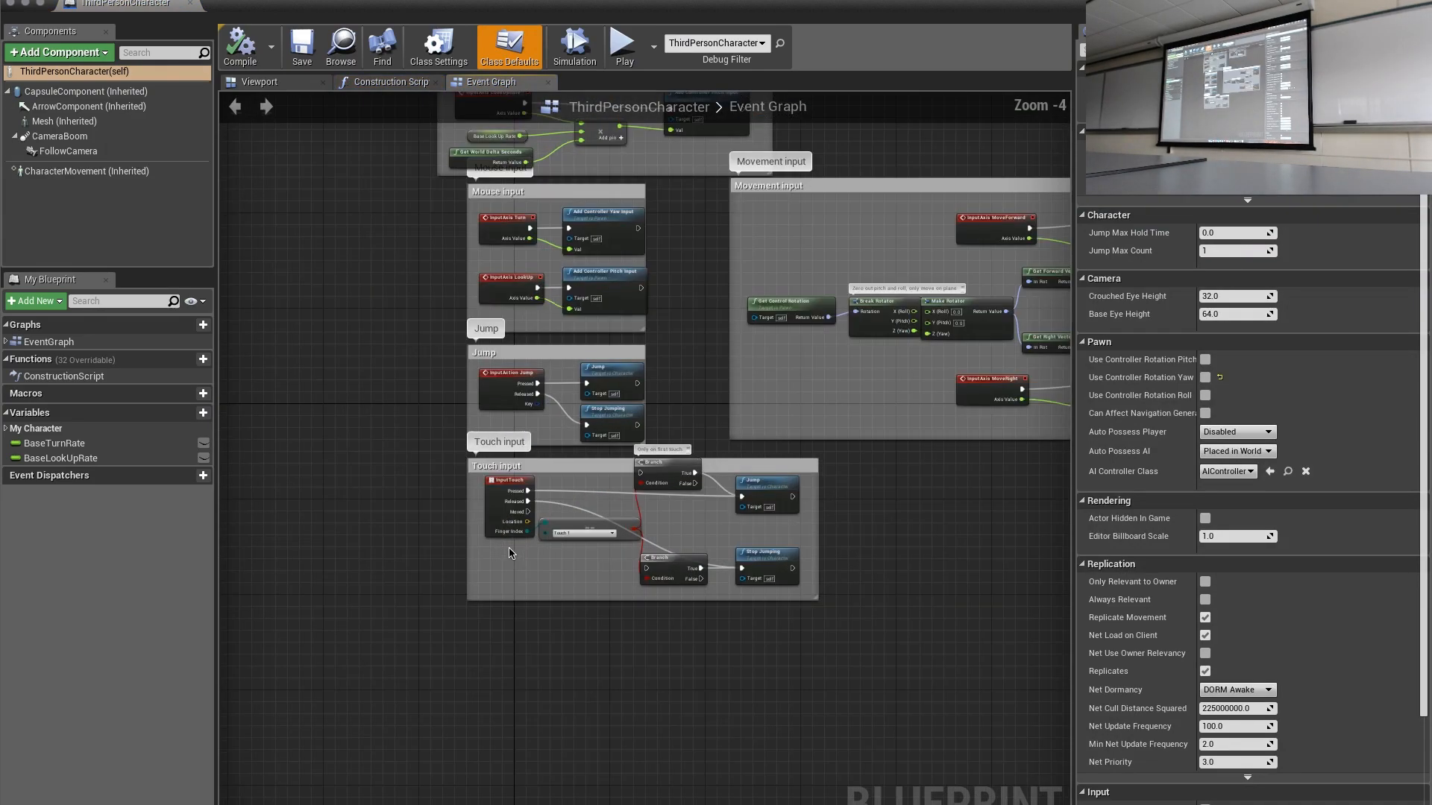
scroll(902, 550, "down", 2)
scroll(903, 550, "up", 3)
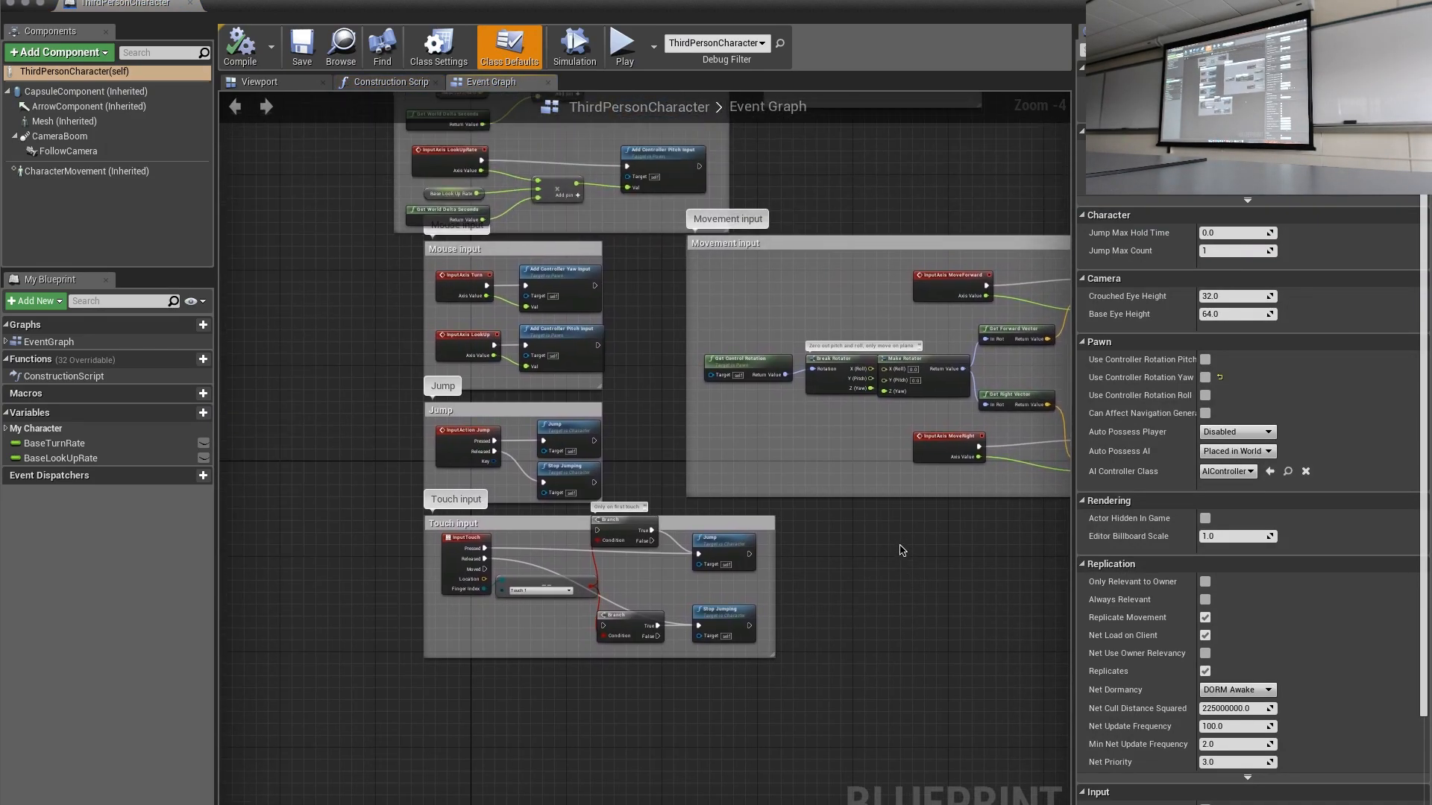
scroll(902, 551, "right", 2)
scroll(902, 550, "up", 2)
scroll(900, 546, "right", 3)
scroll(900, 546, "up", 2)
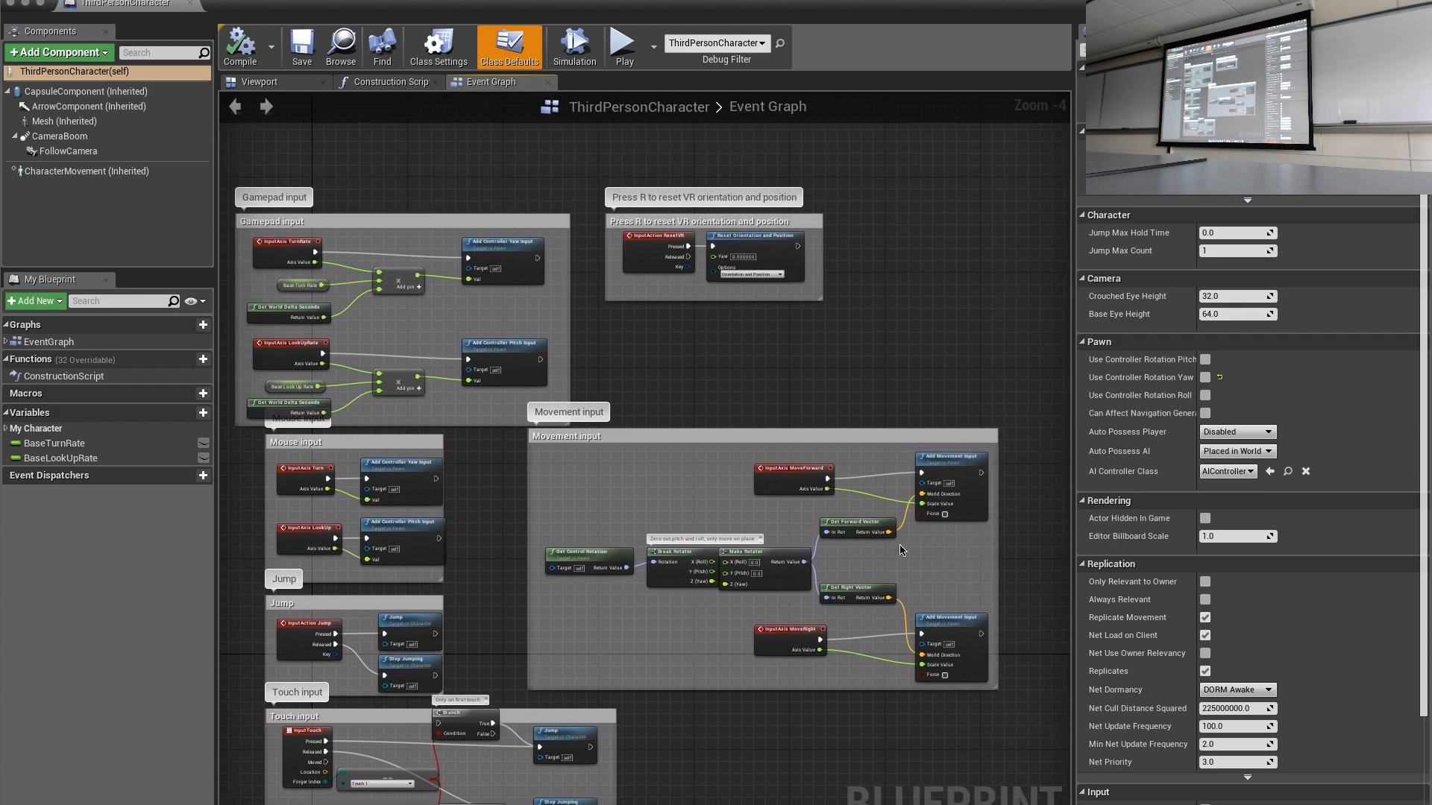
scroll(783, 593, "up", 4)
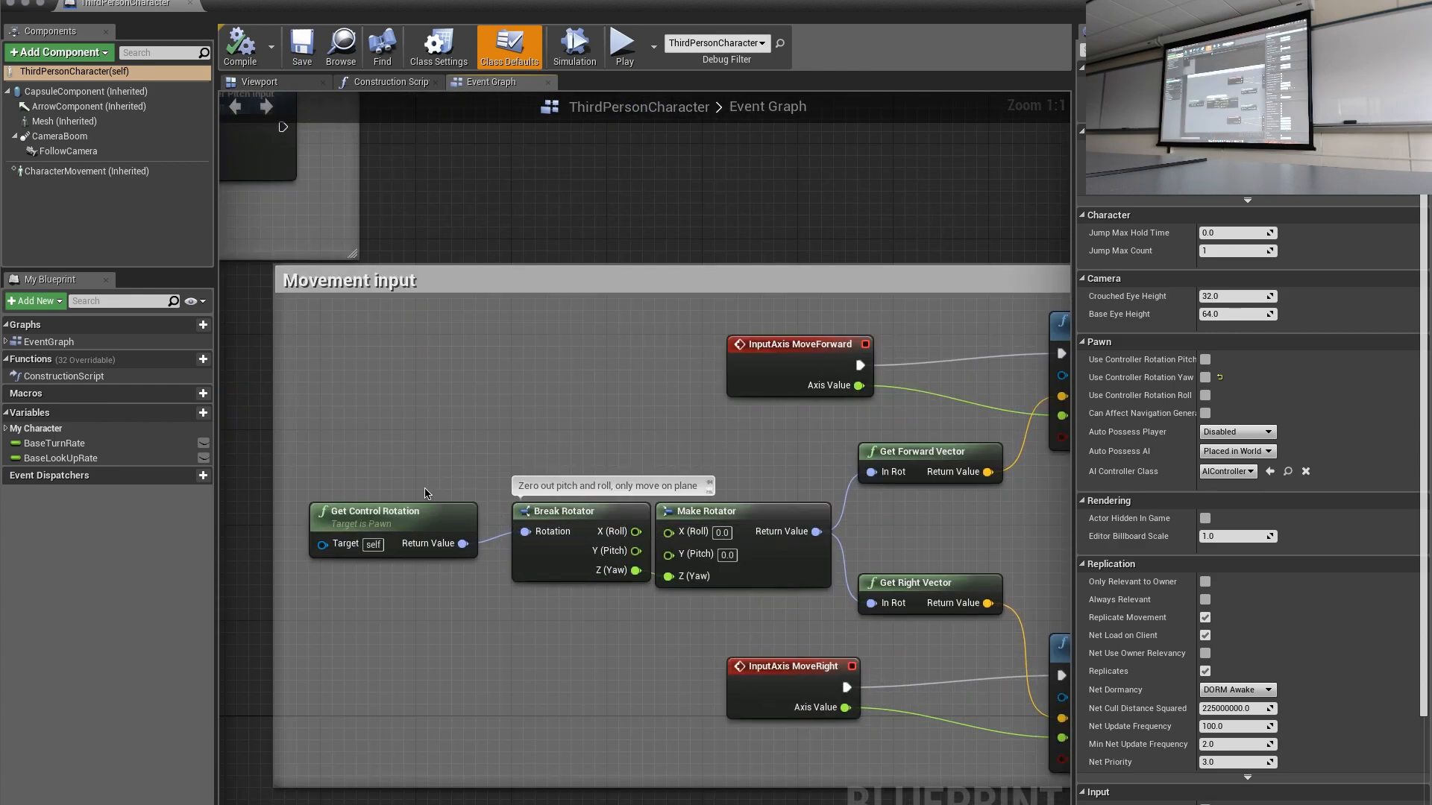
left_click_drag(528, 522, 516, 522)
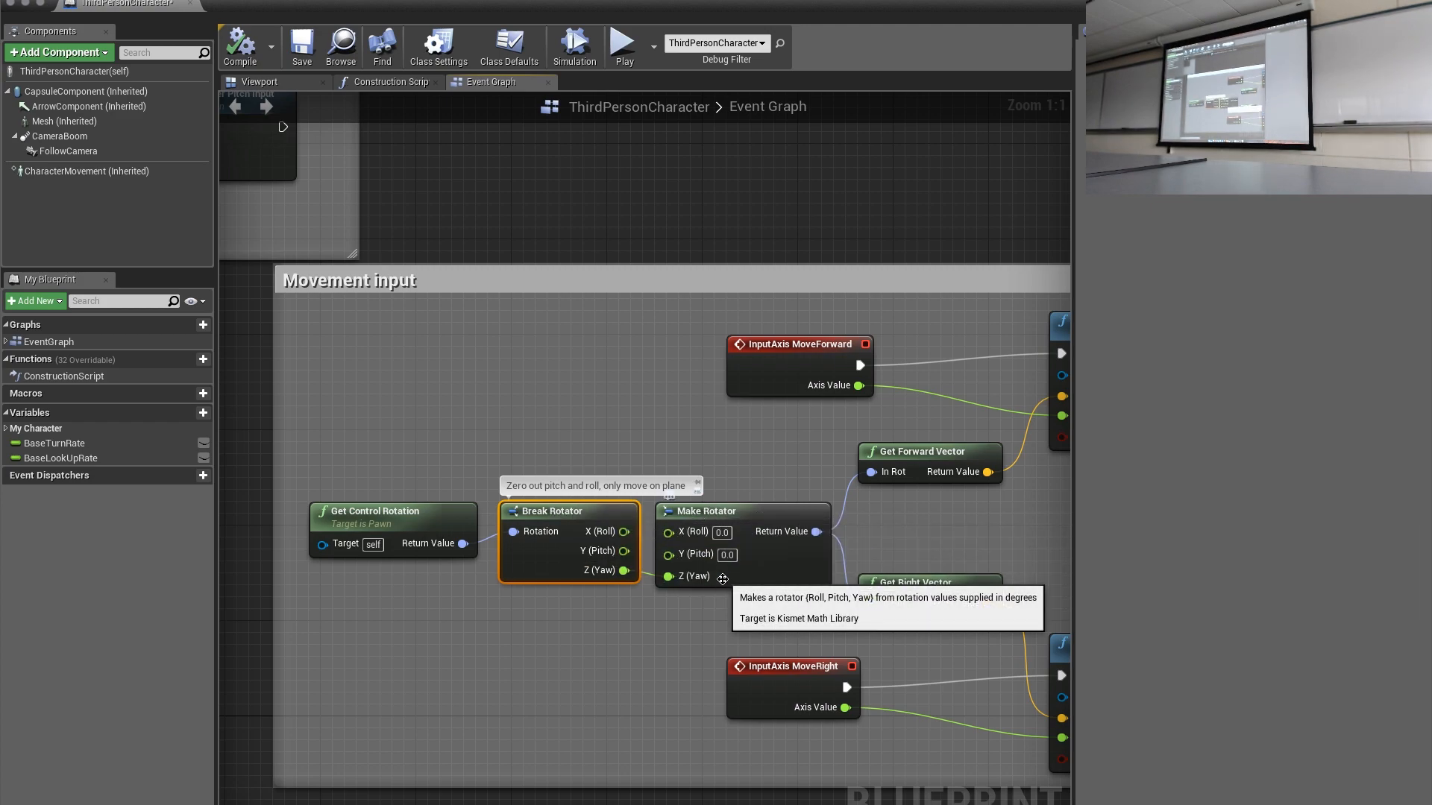
right_click_drag(962, 425, 826, 389)
right_click_drag(1009, 496, 929, 469)
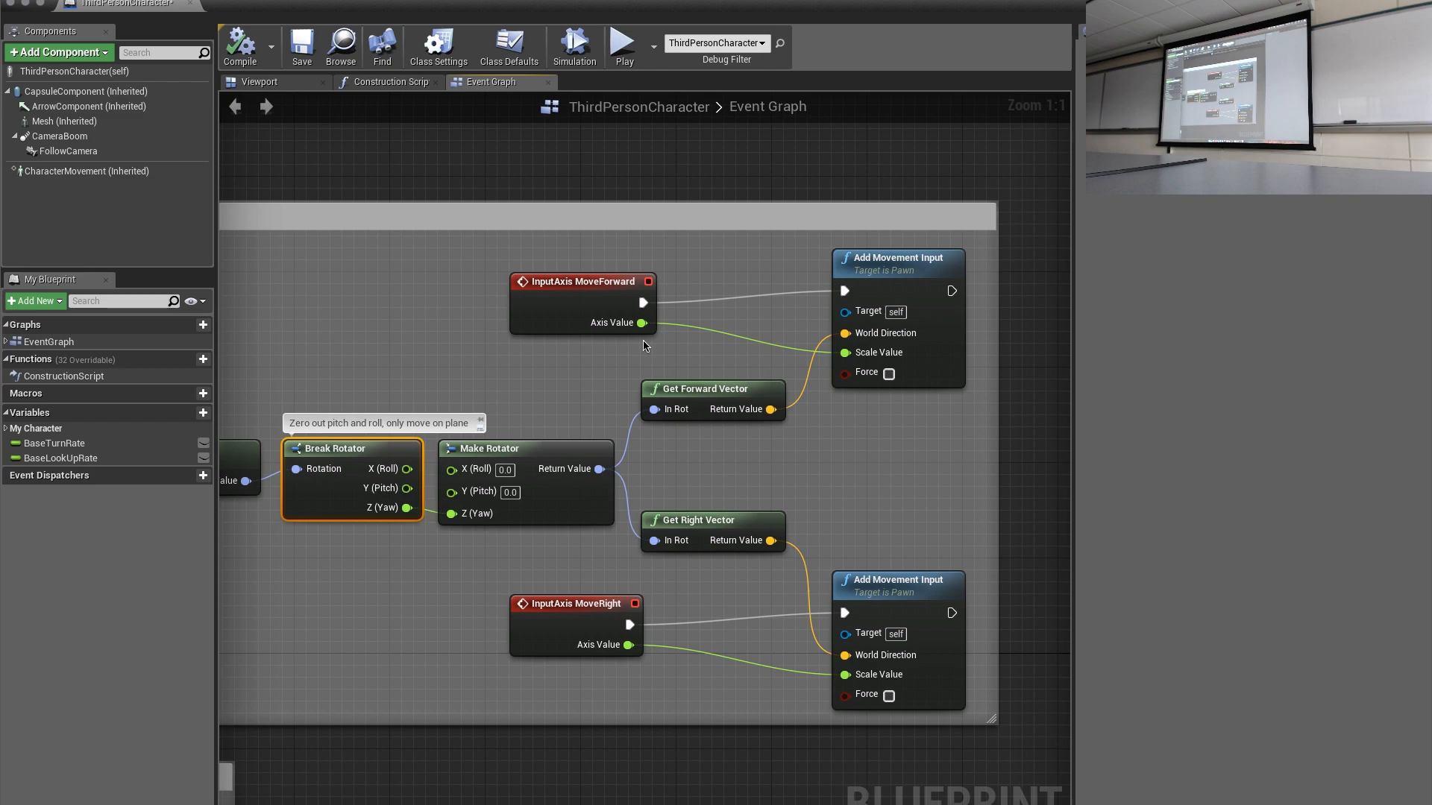
scroll(692, 337, "down", 6)
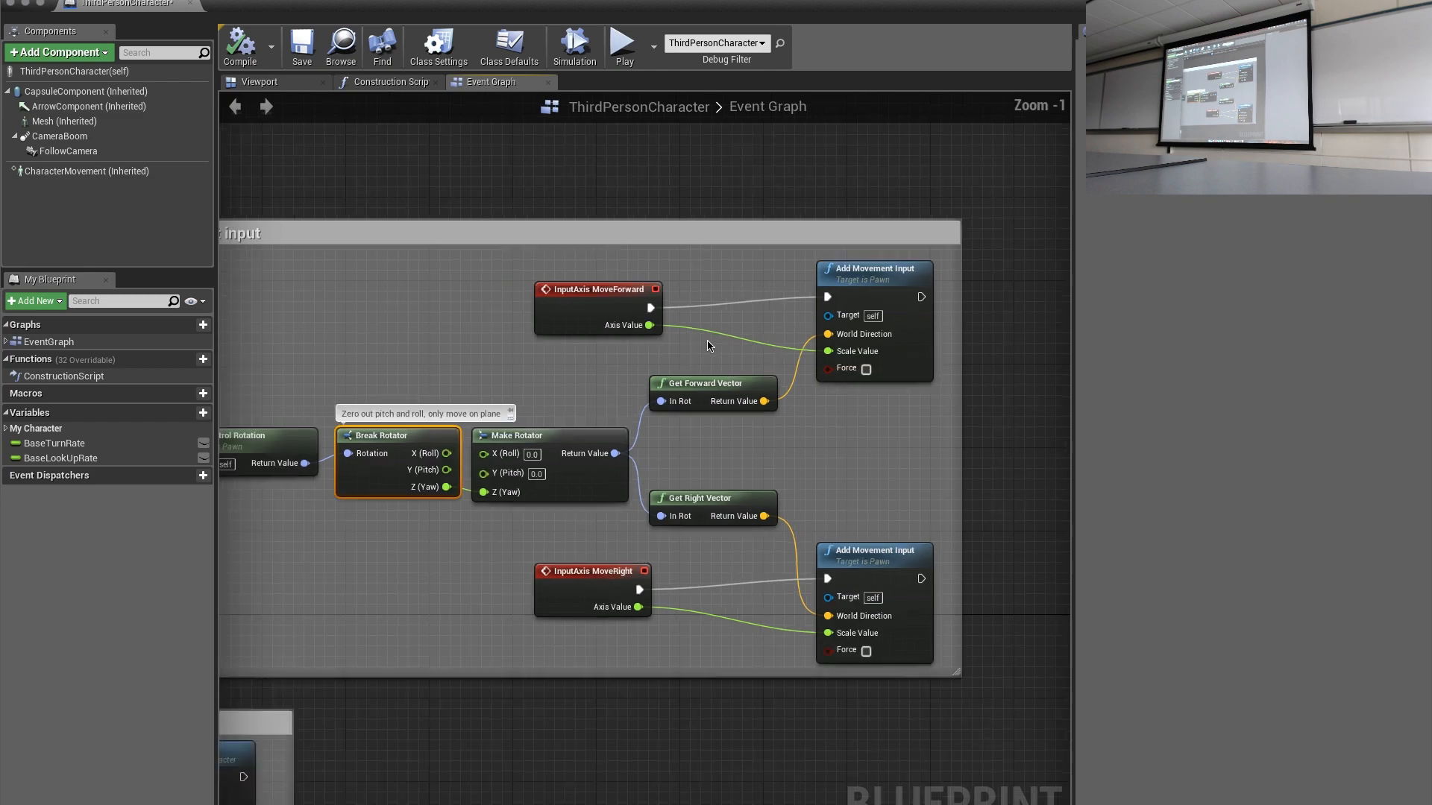
right_click_drag(607, 435, 604, 256)
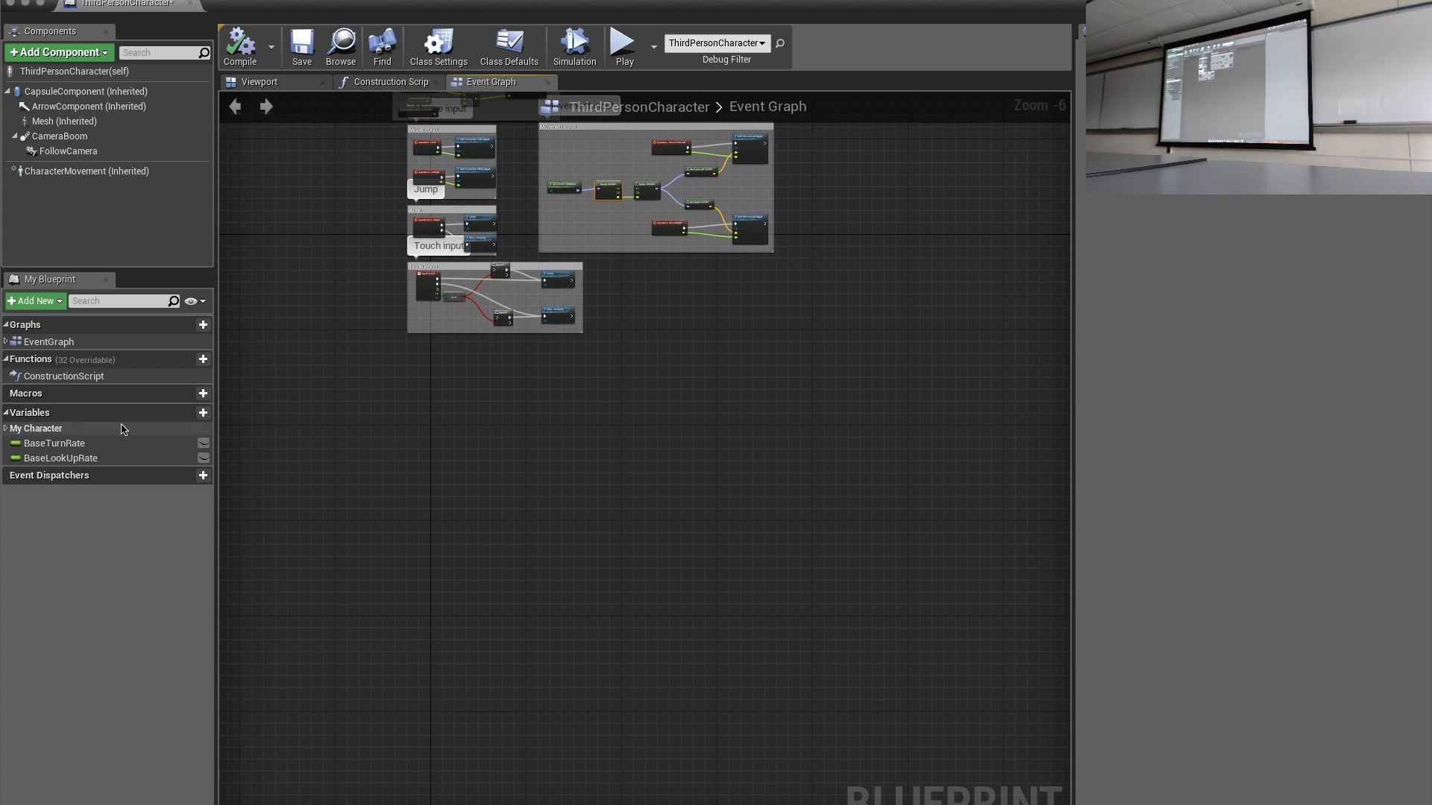
Add a Float variable named Health to the ThirdPersonCharacter blueprint.
left_click(192, 417)
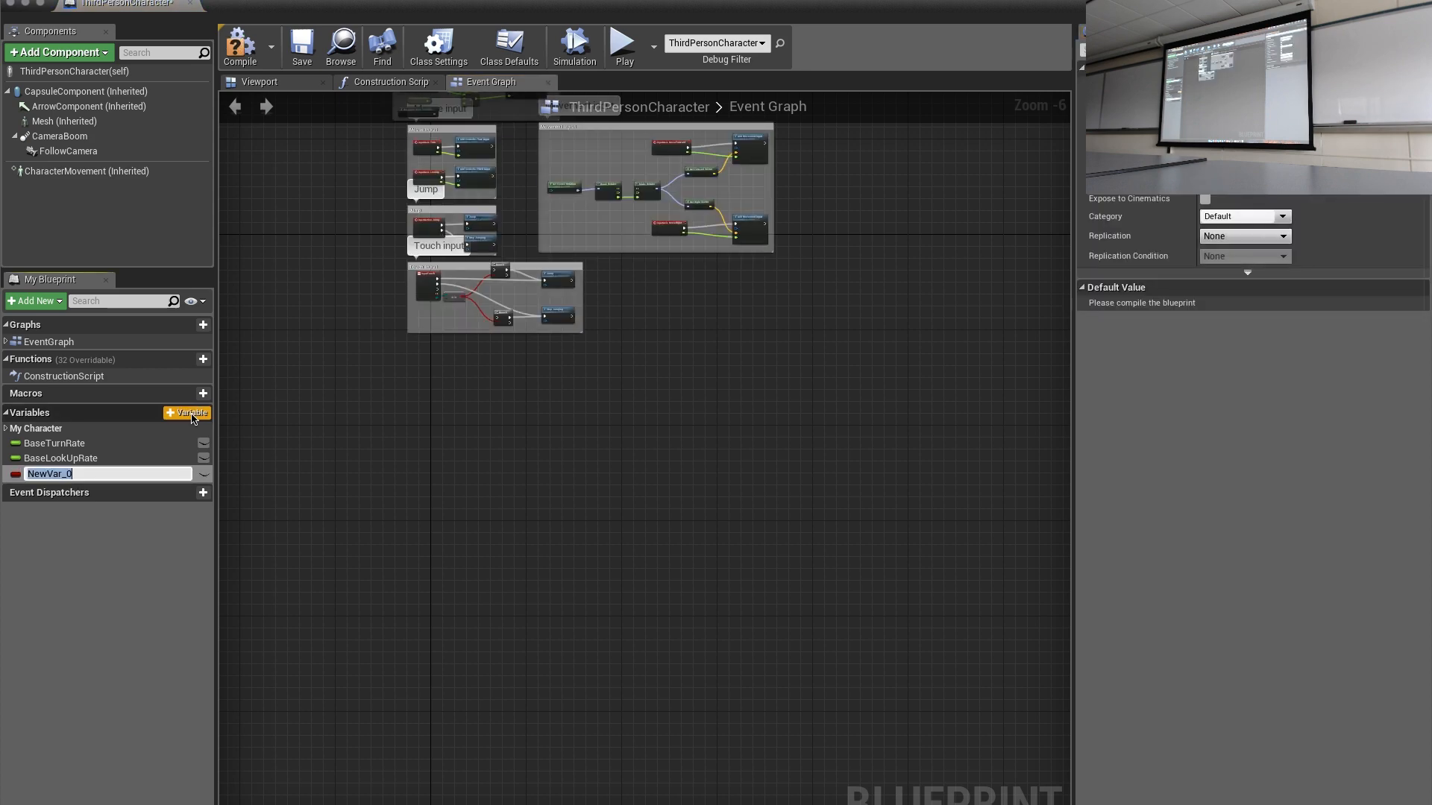
type("HEal")
key("BackSpace")
key("BackSpace")
type("ealth")
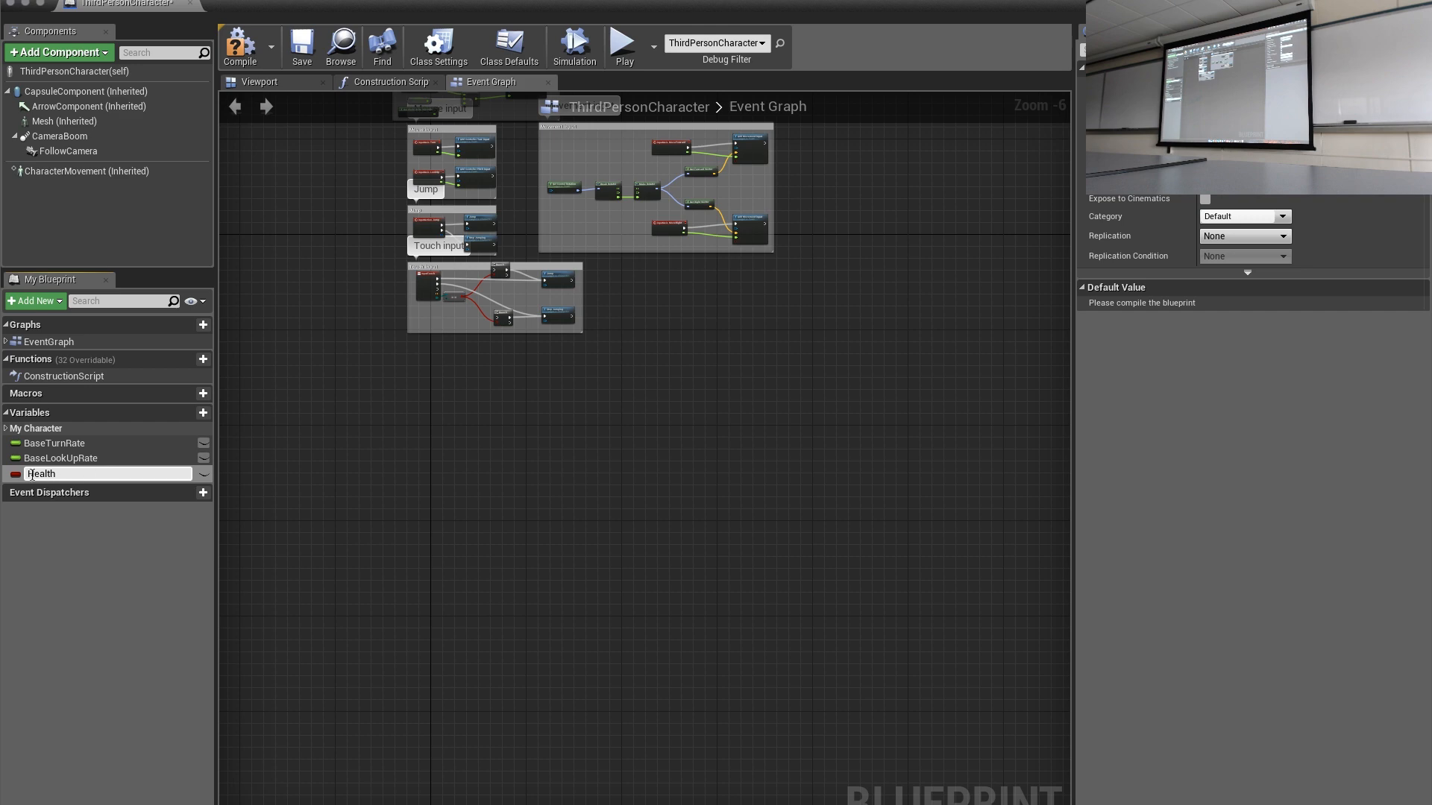
left_click(14, 476)
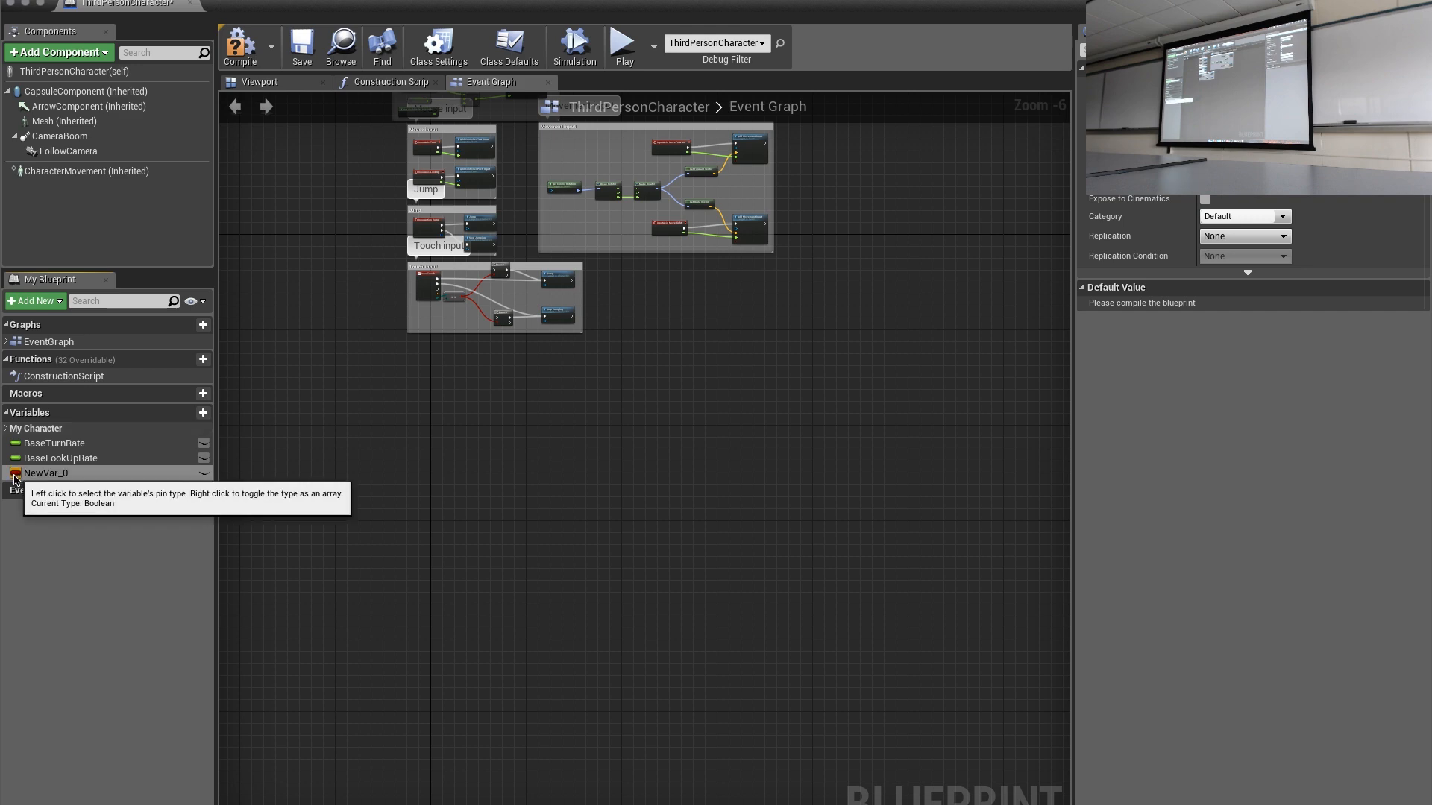
left_click(14, 476)
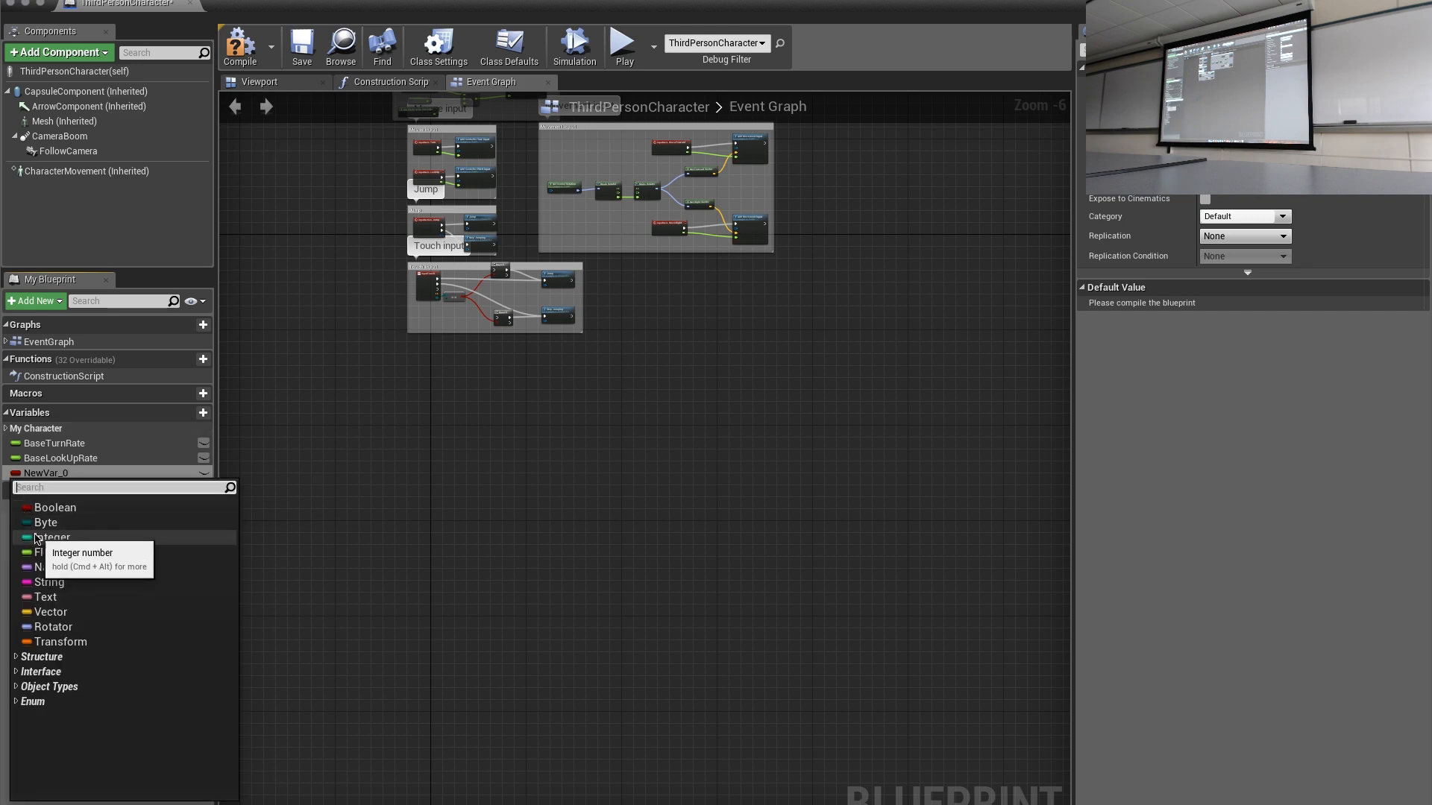
left_click(39, 552)
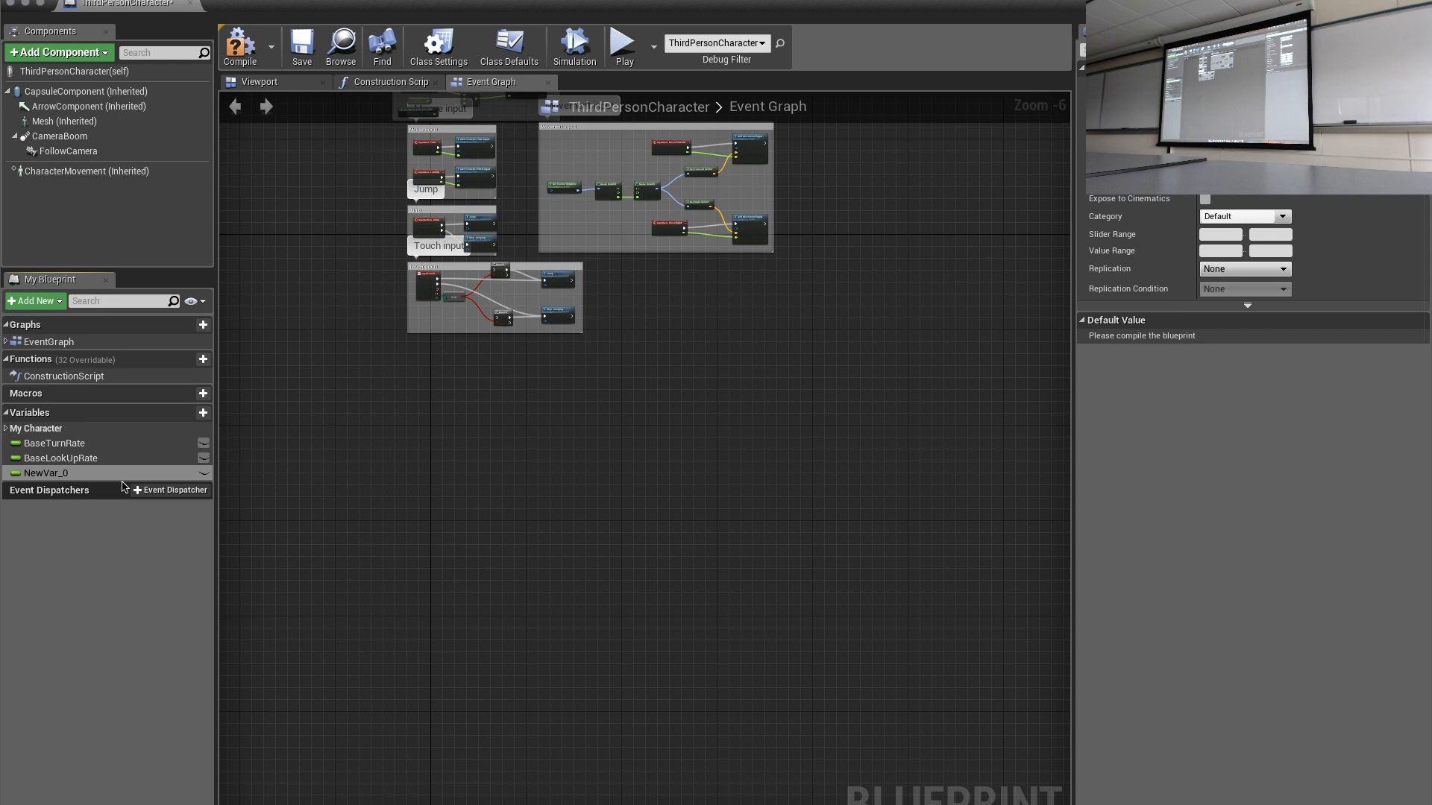
left_click(50, 475)
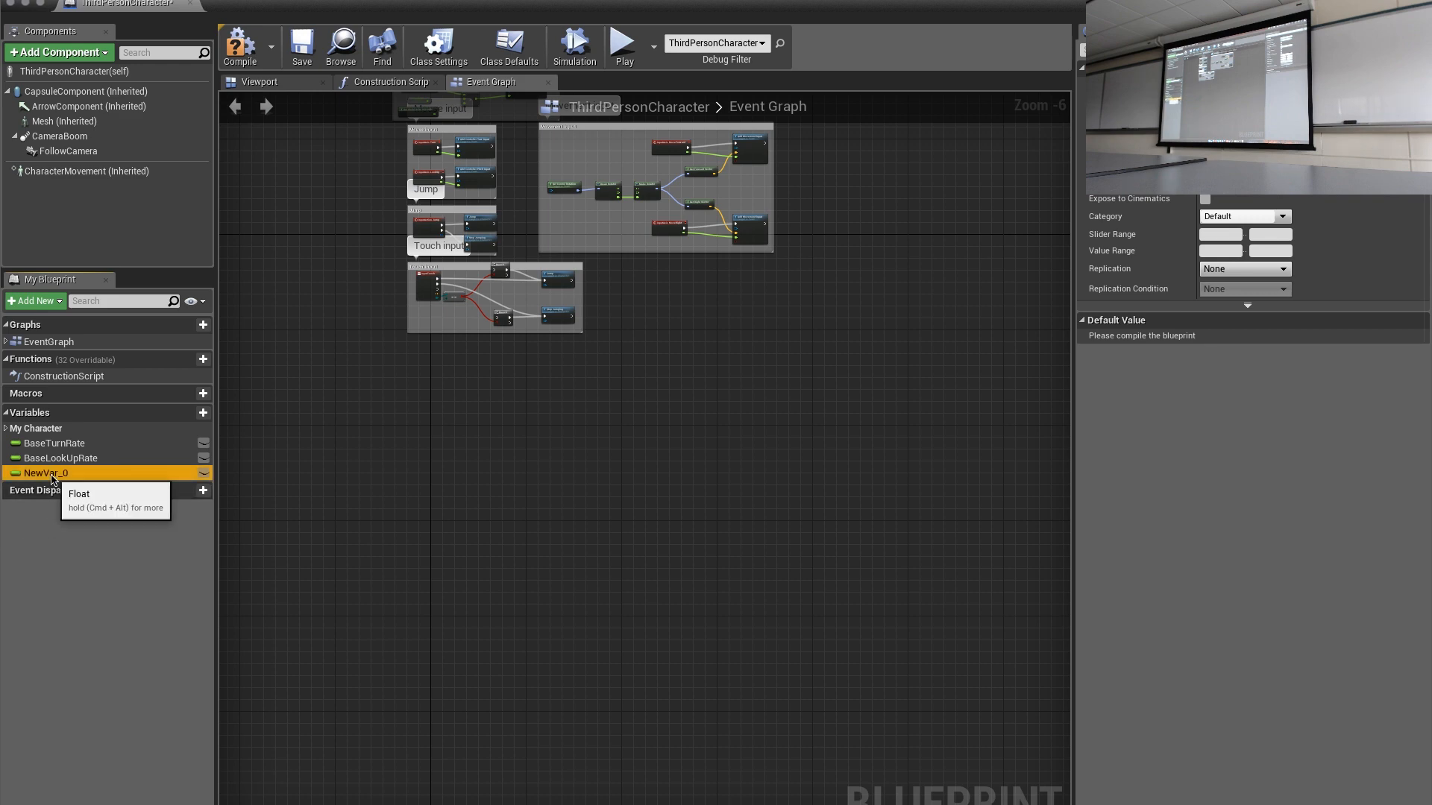
type("Health")
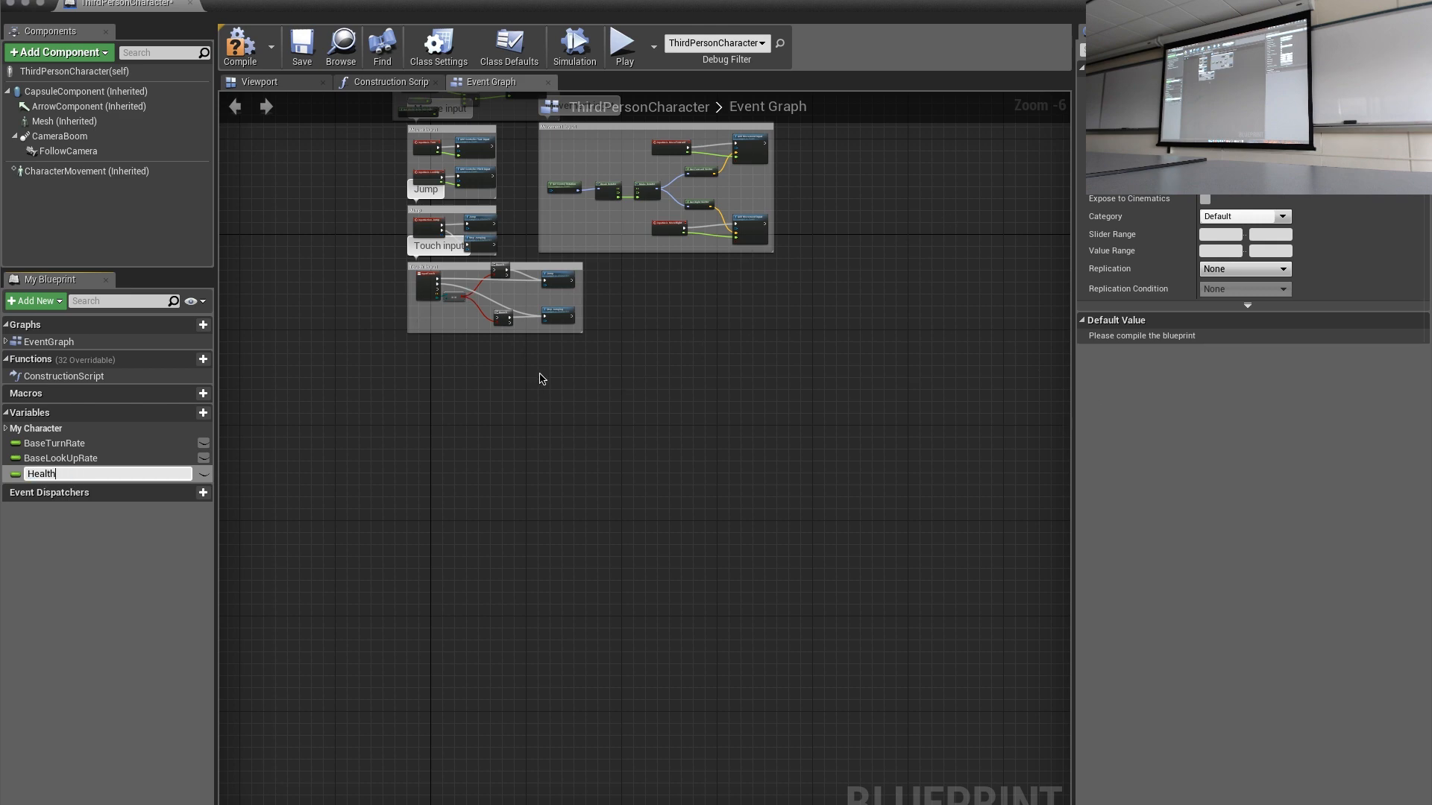
key("Return")
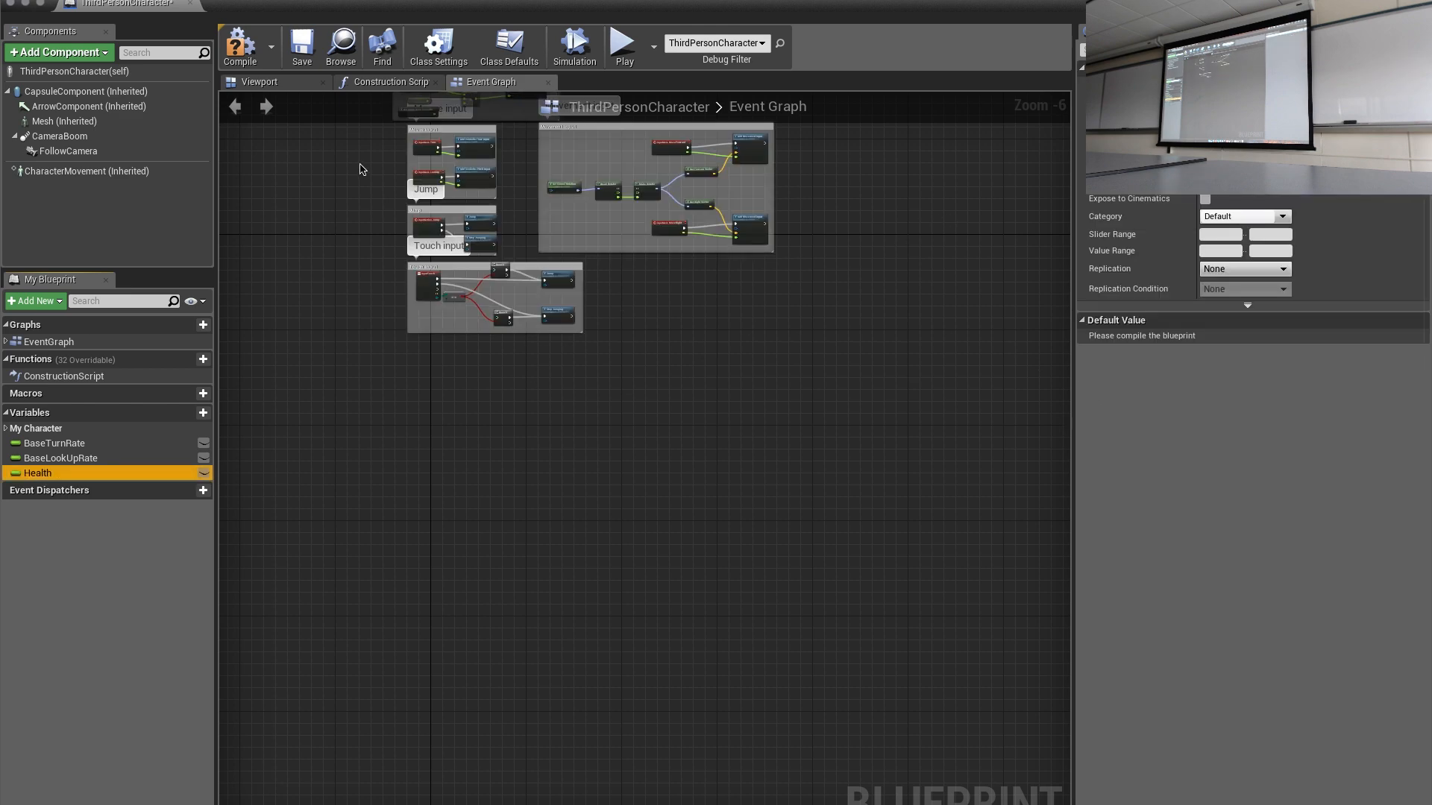
Compile the blueprint and set the default value of Health to 0.01.
left_click(242, 51)
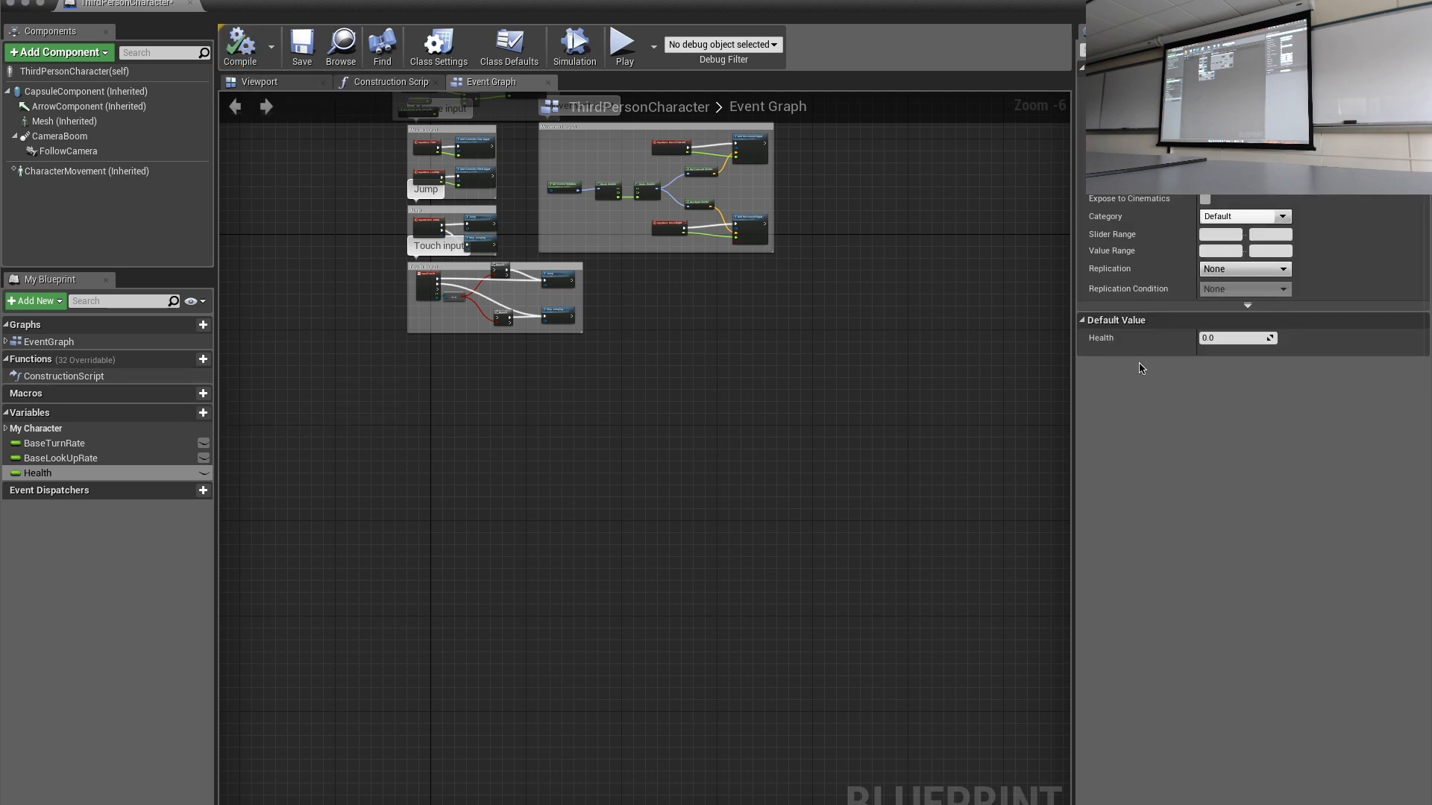
left_click(1224, 339)
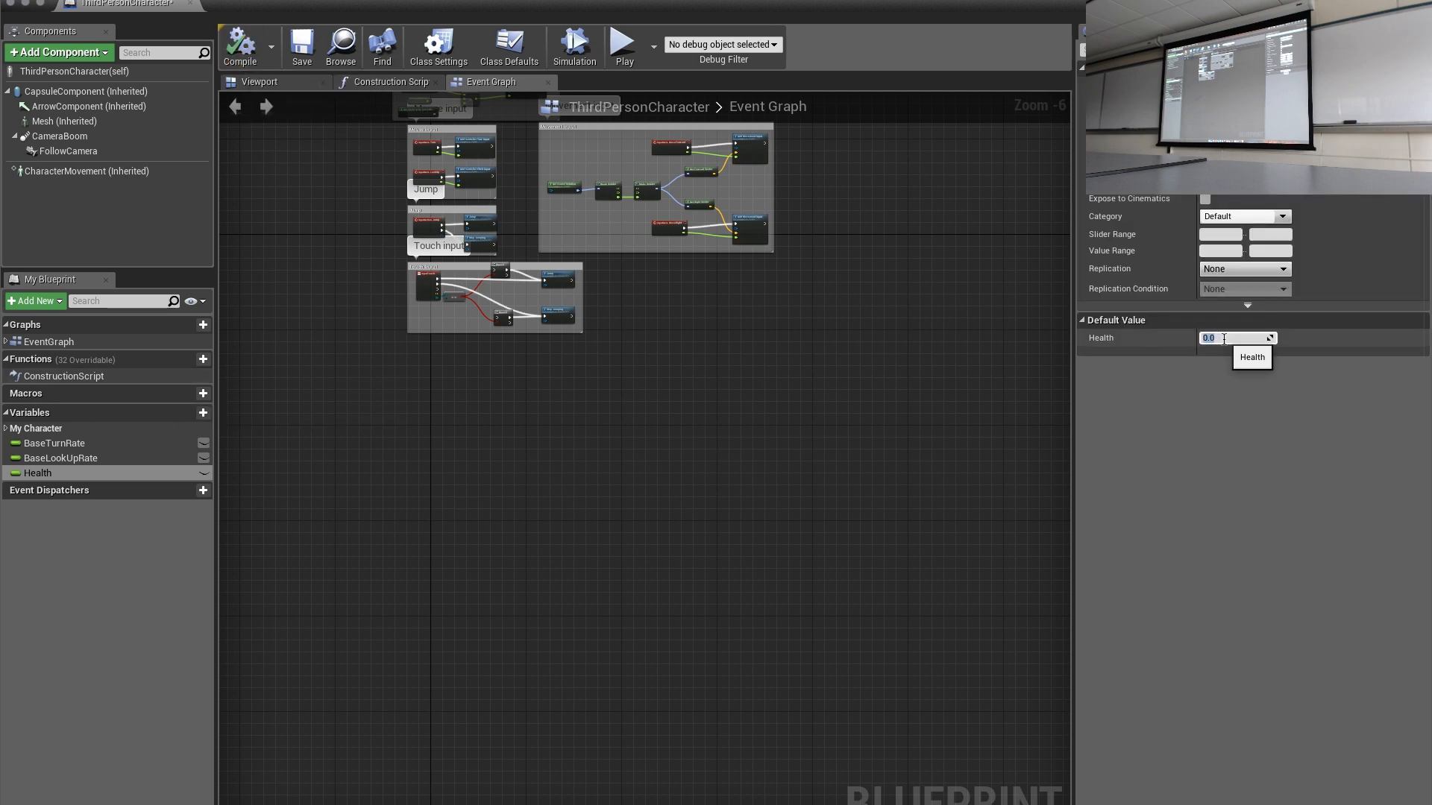
type("0.")
key("Return")
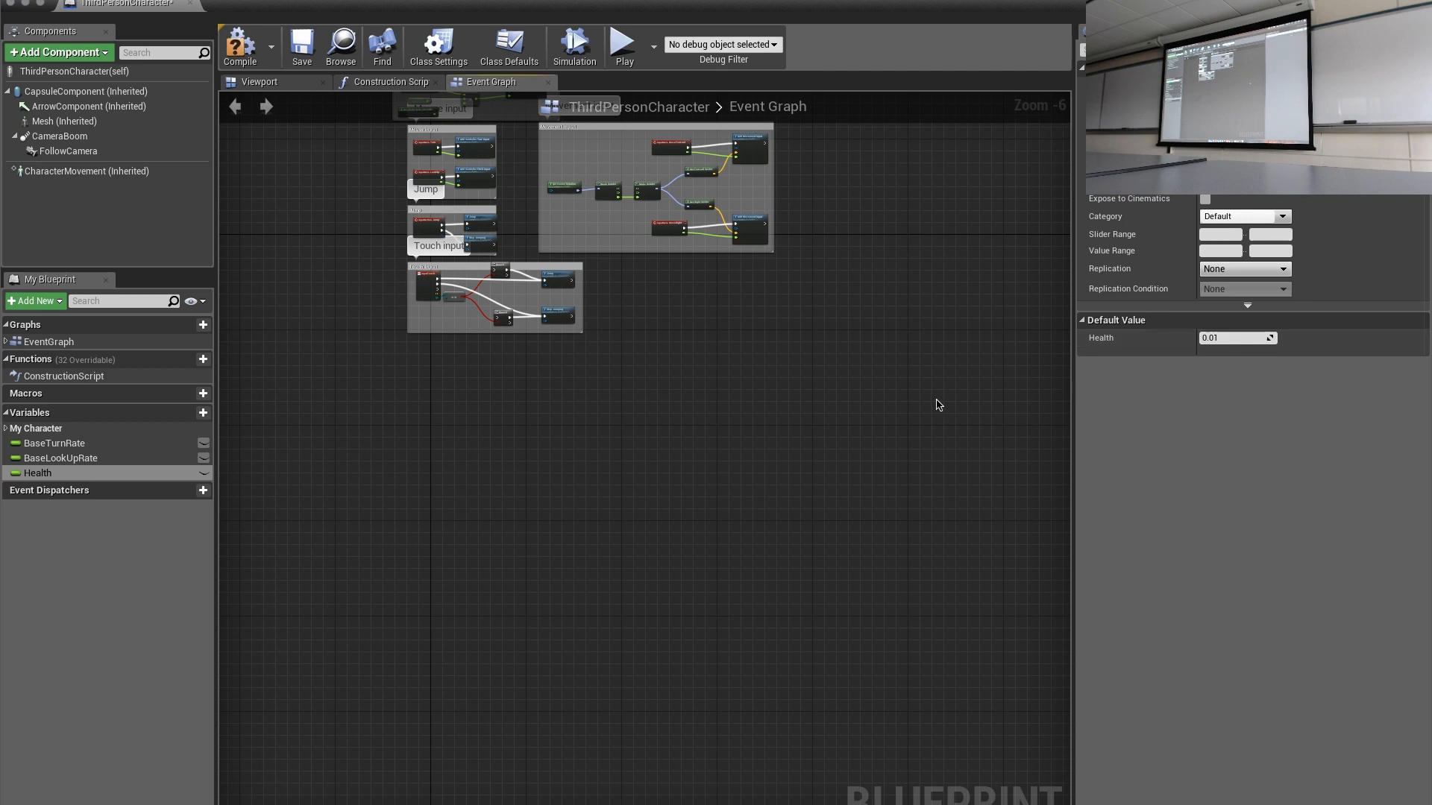
Add an Event Tick node in the empty graph area below the Touch input group.
scroll(511, 338, "up", 5)
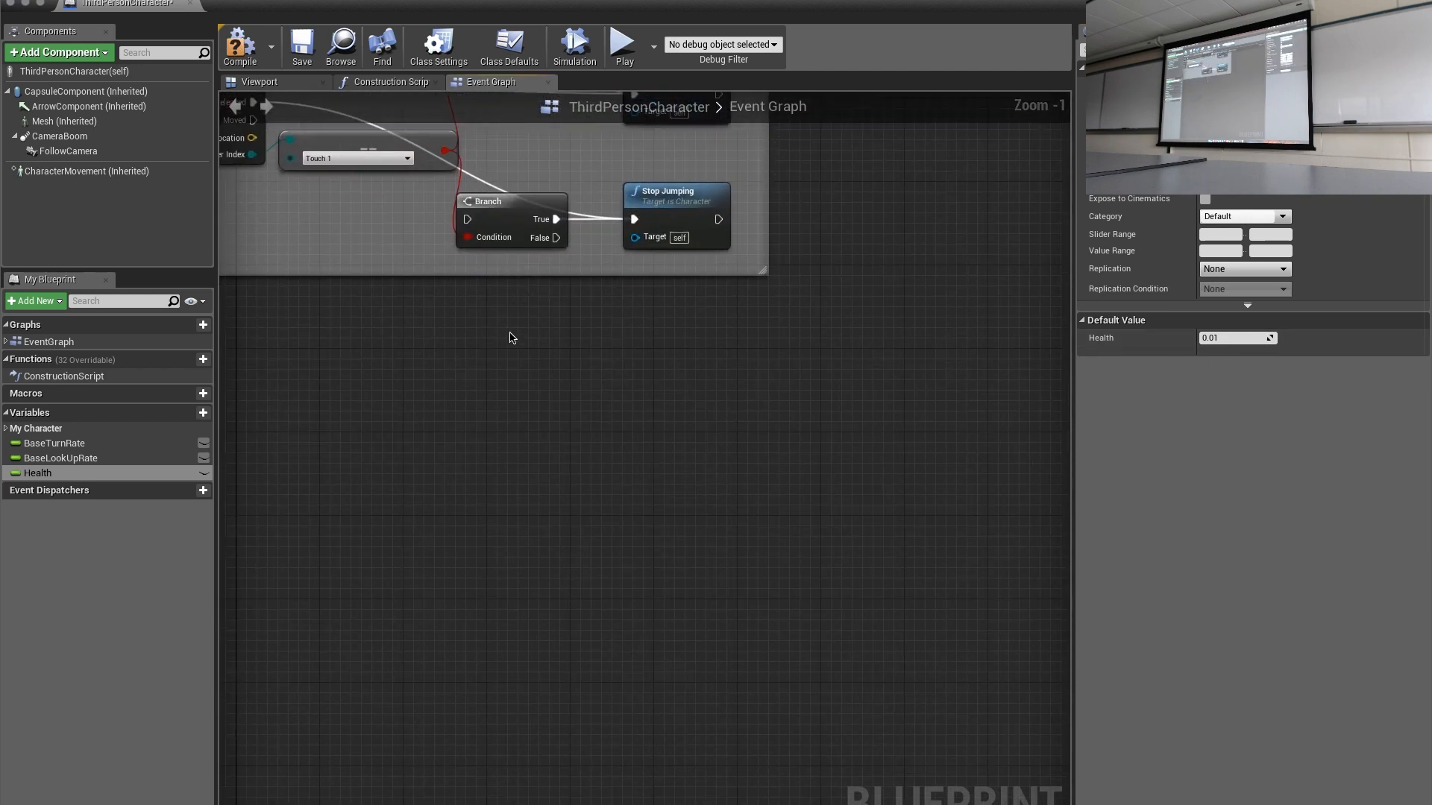
scroll(511, 338, "down", 3)
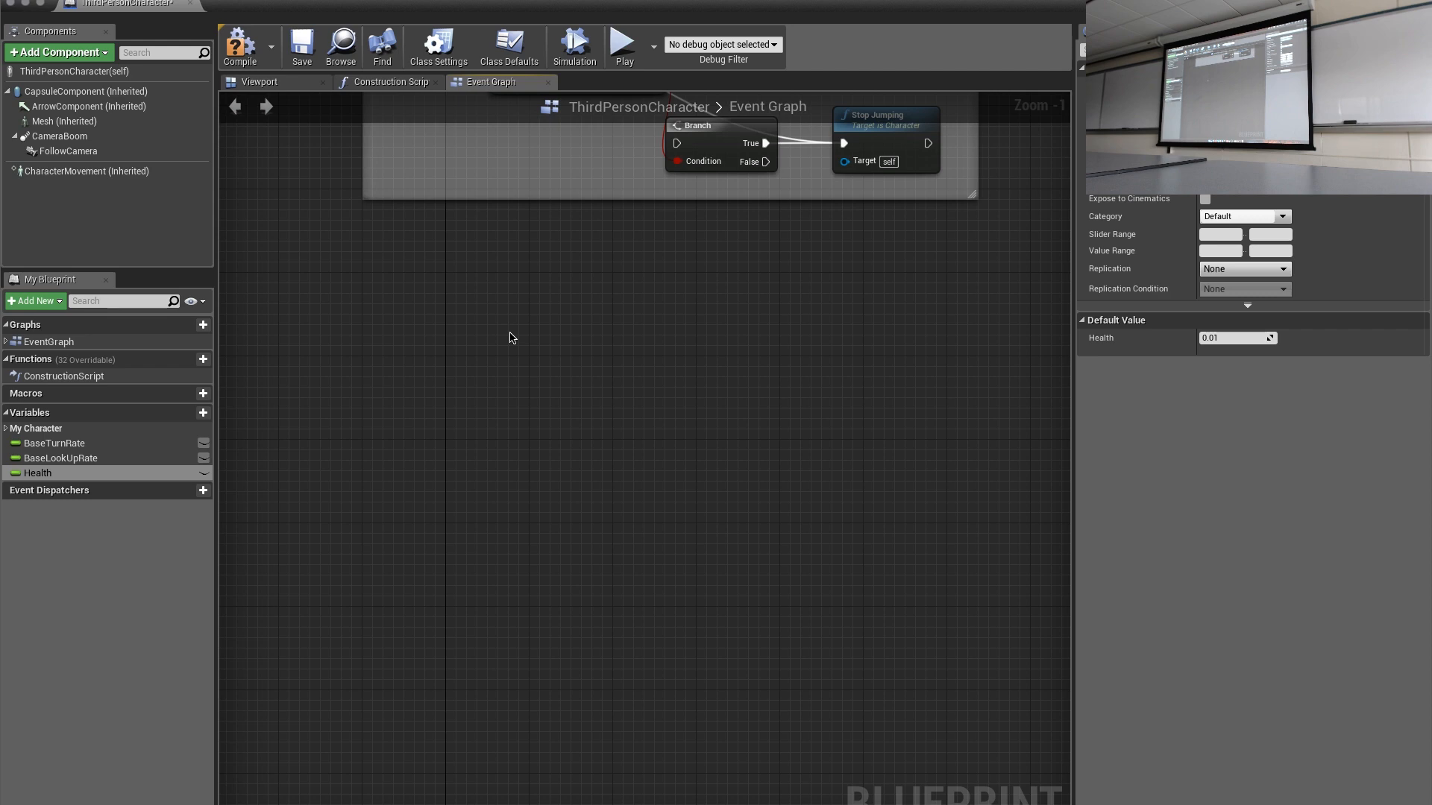
right_click(398, 291)
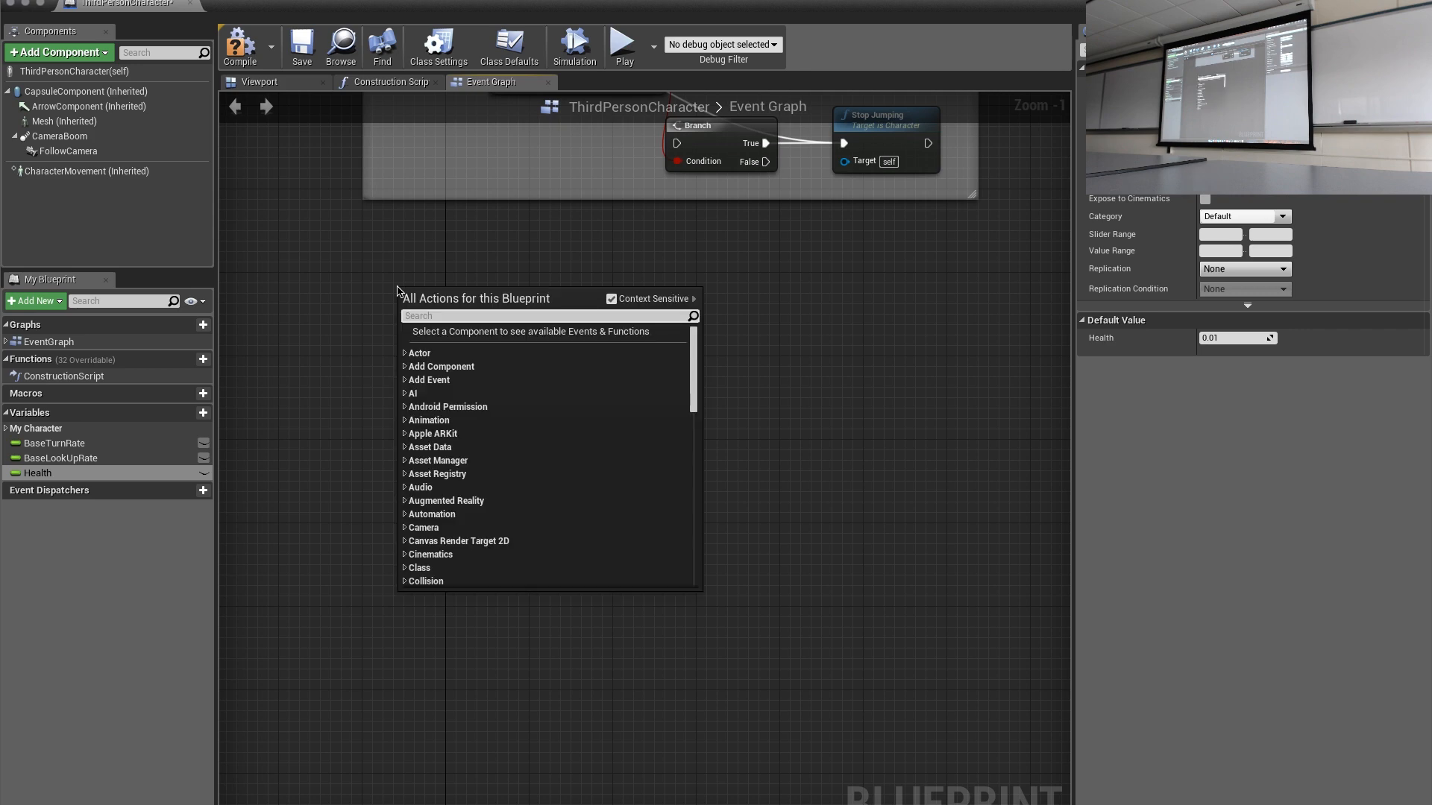
type("tick")
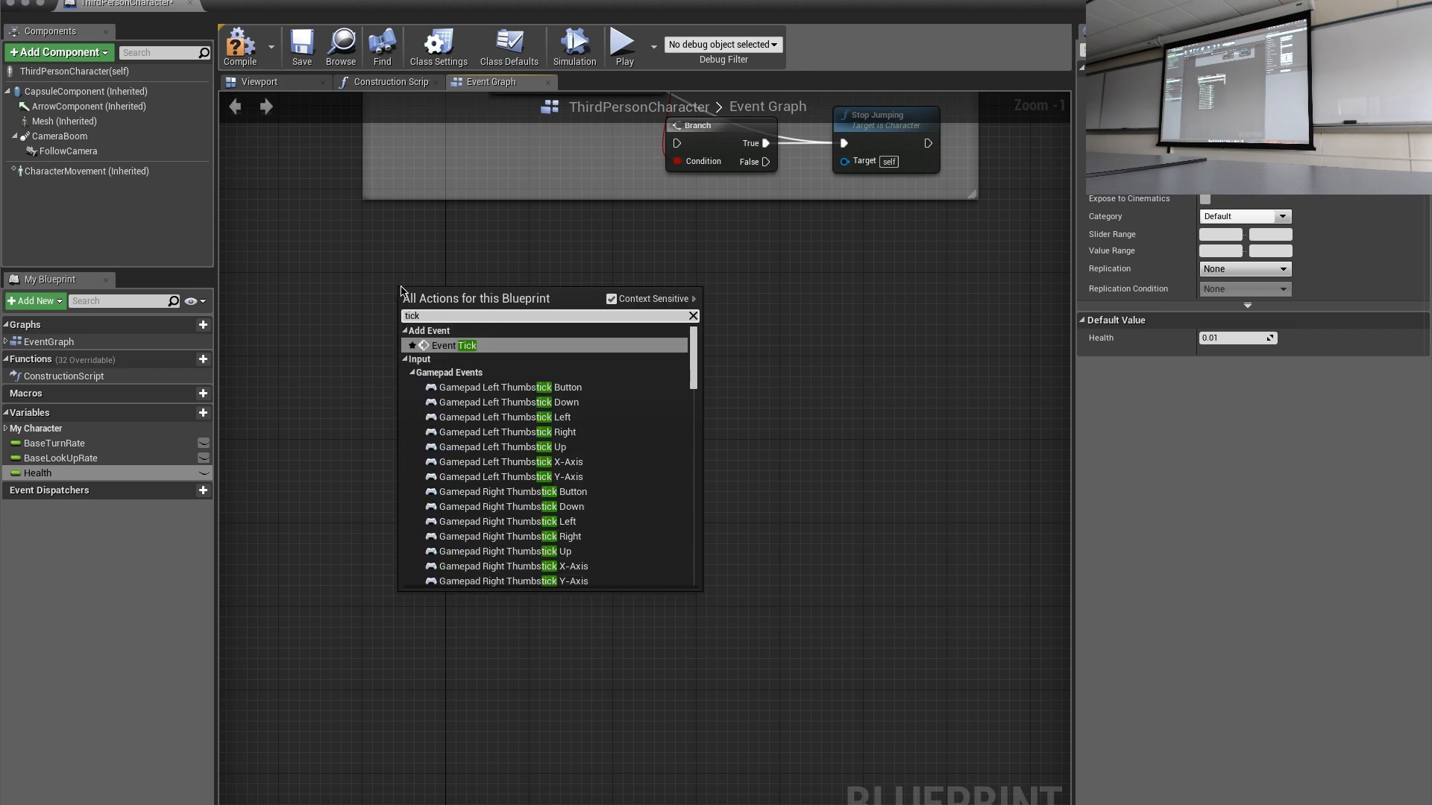
left_click(455, 343)
left_click_drag(436, 293, 408, 285)
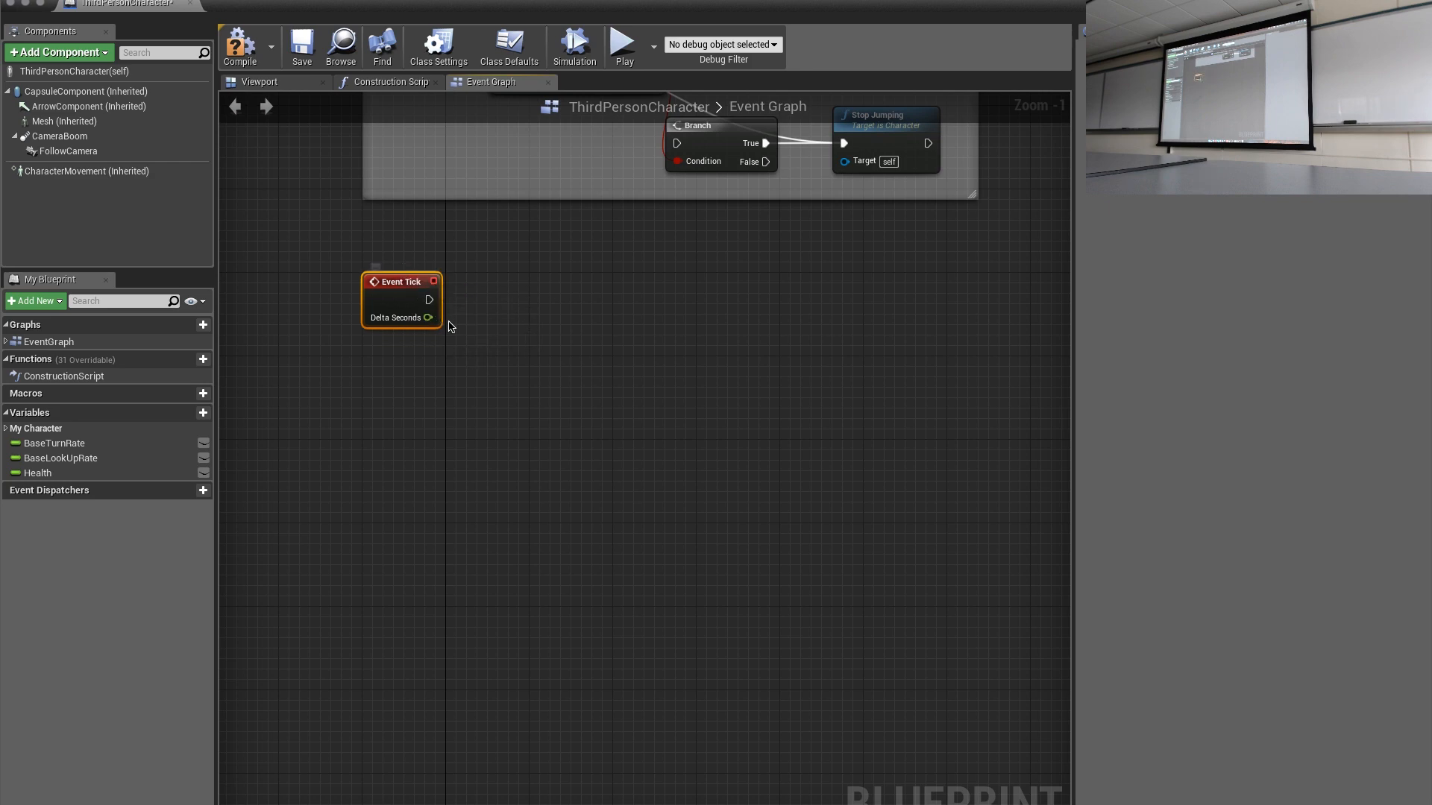
left_click_drag(429, 300, 554, 301)
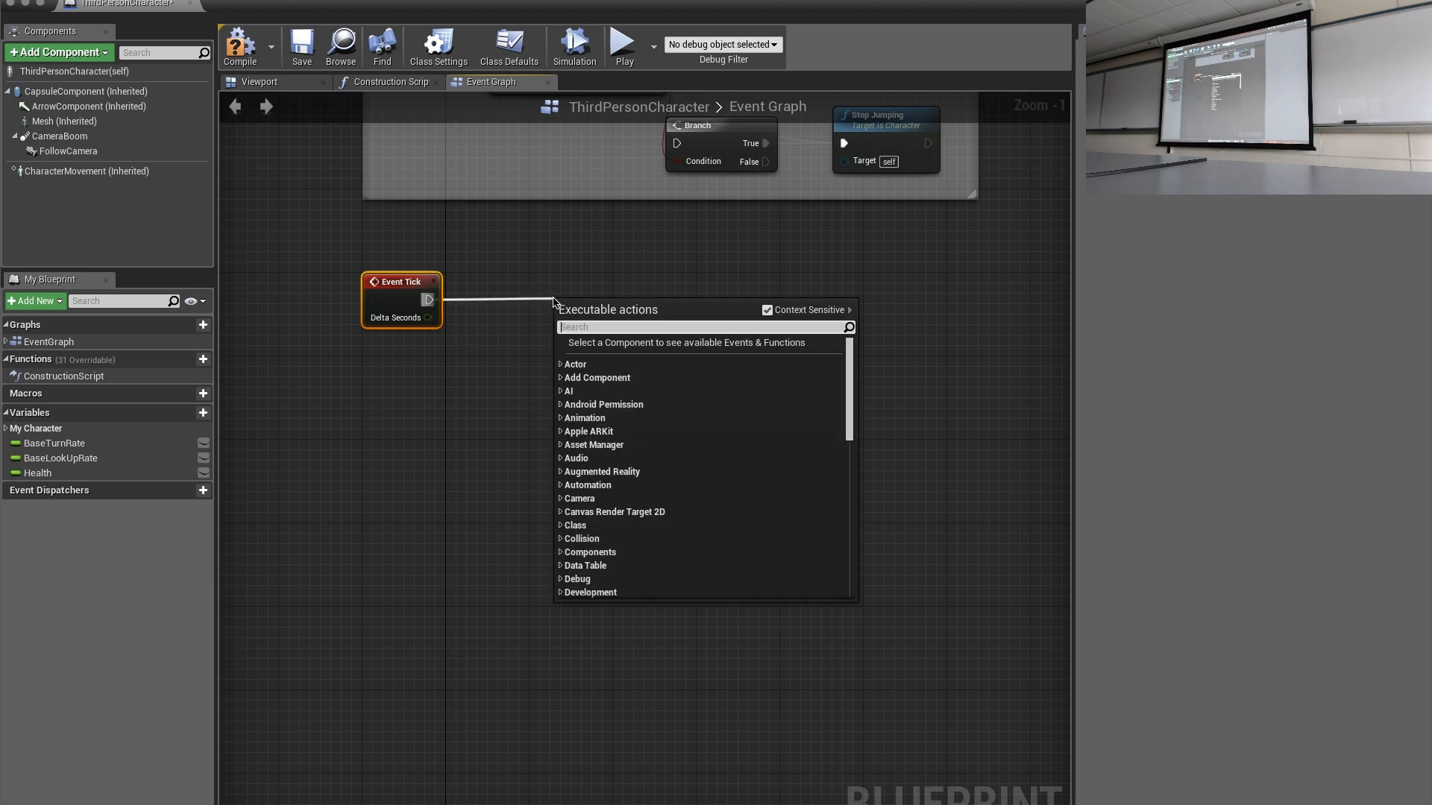
key("Escape")
left_click(552, 298)
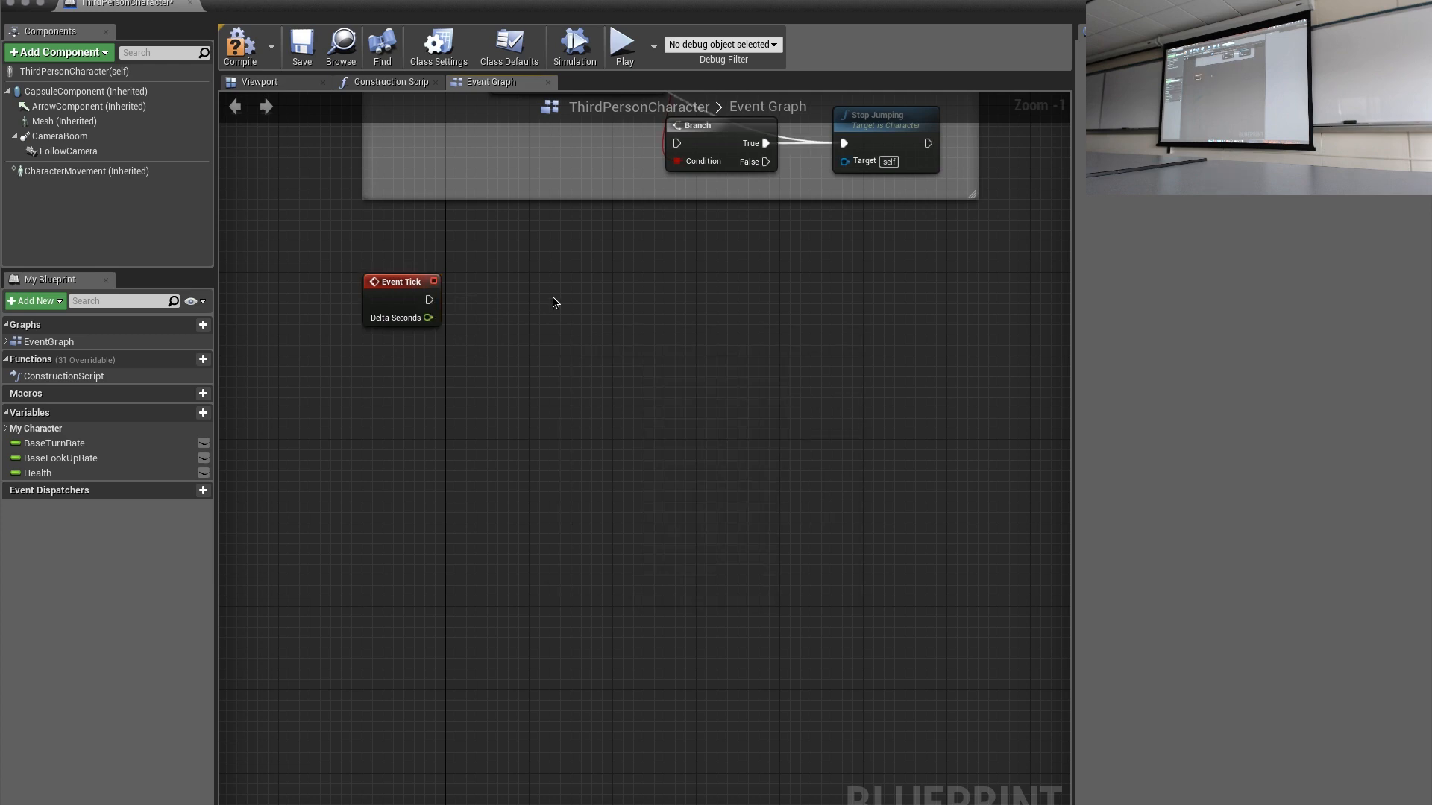
key("super+b")
key("ctrl+Up")
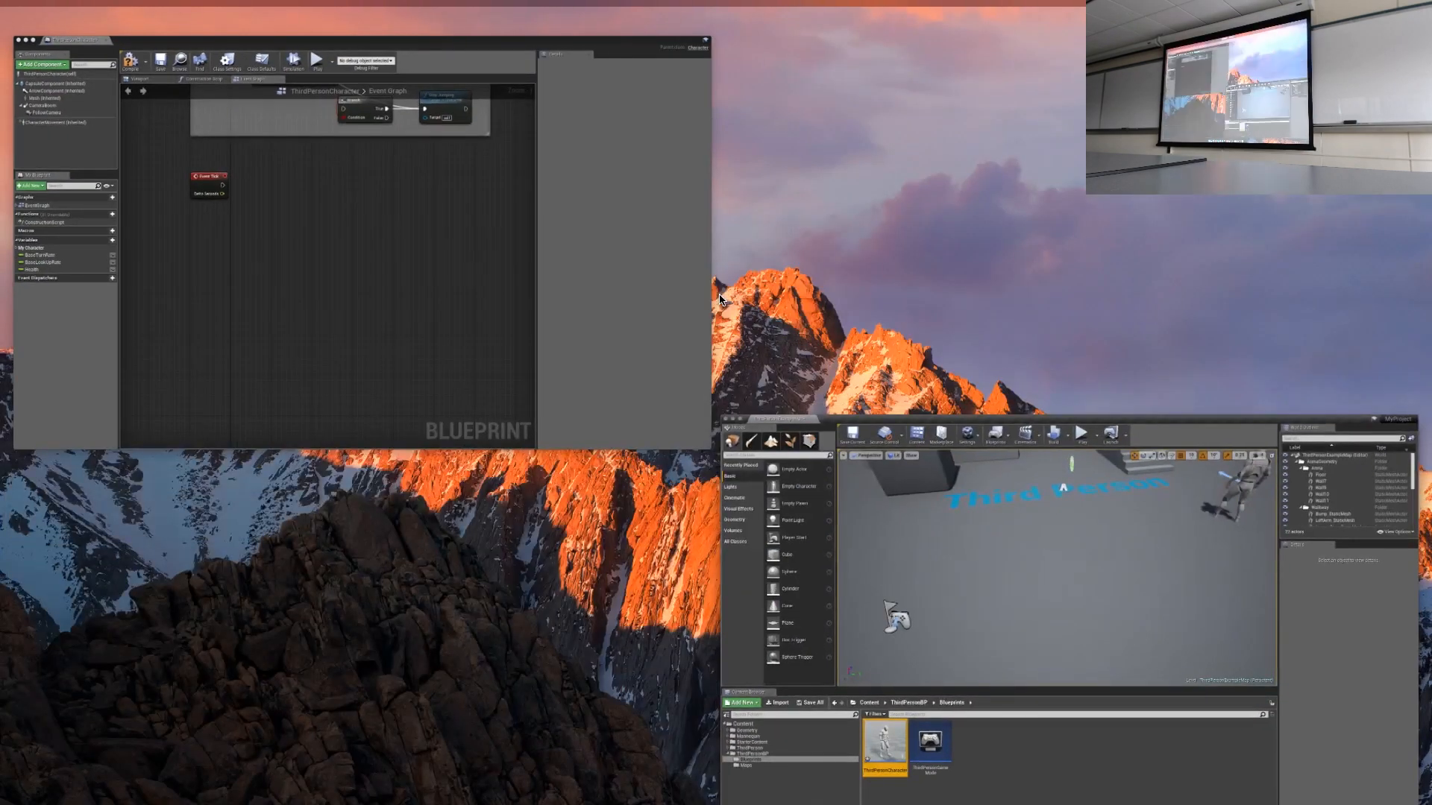
left_click(551, 246)
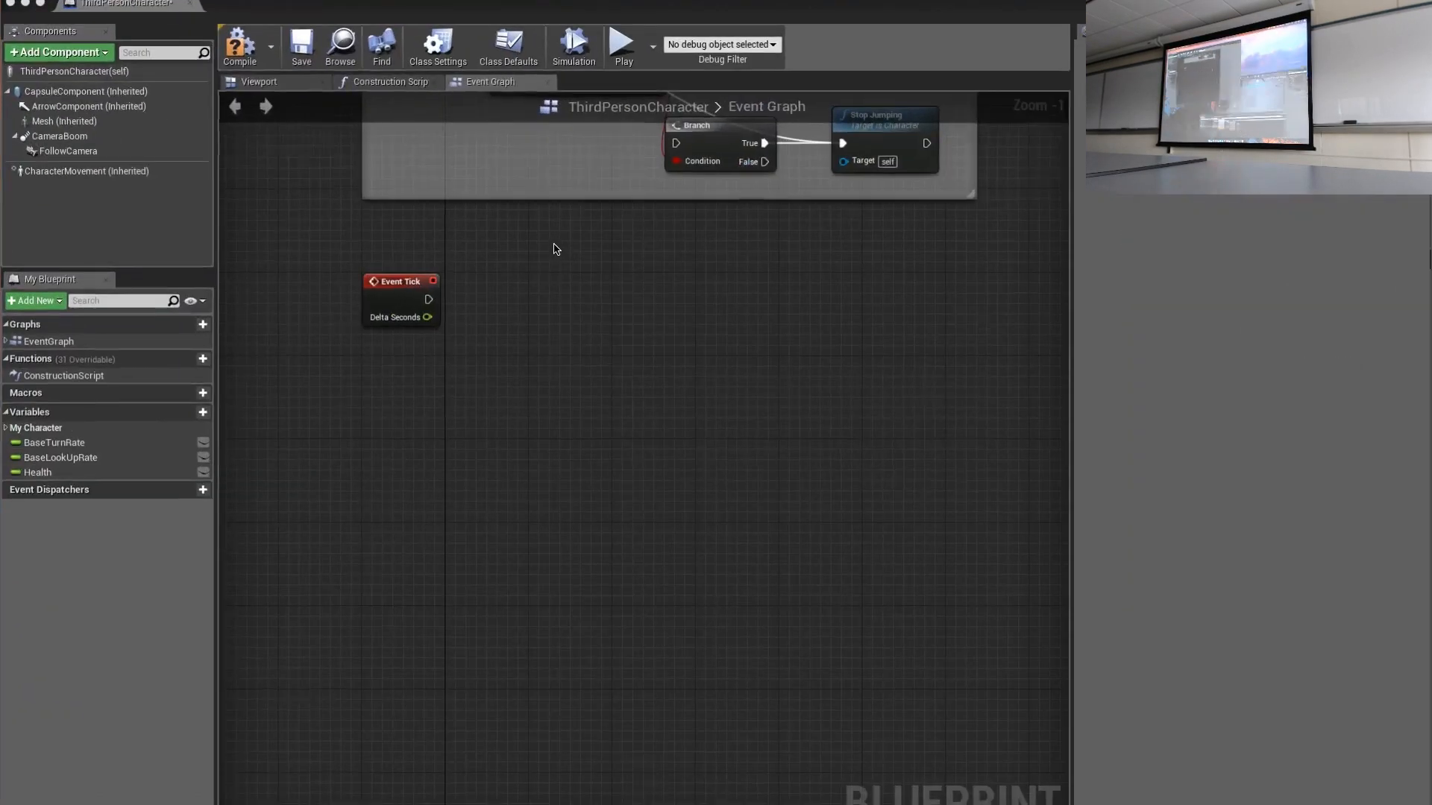
Add a Branch node beside Event Tick and connect Event Tick's execution output to the Branch's execution input.
right_click(531, 294)
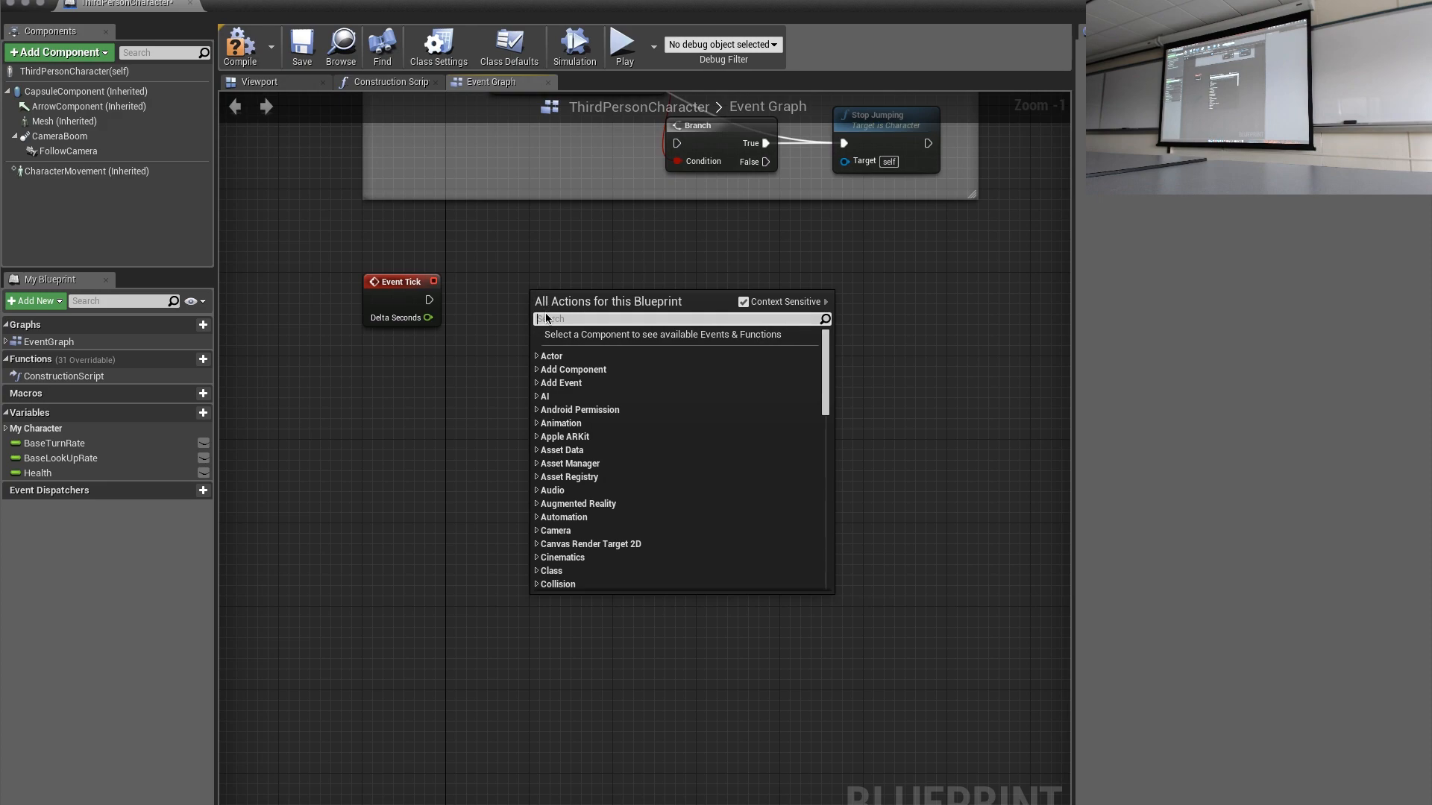
type("branch")
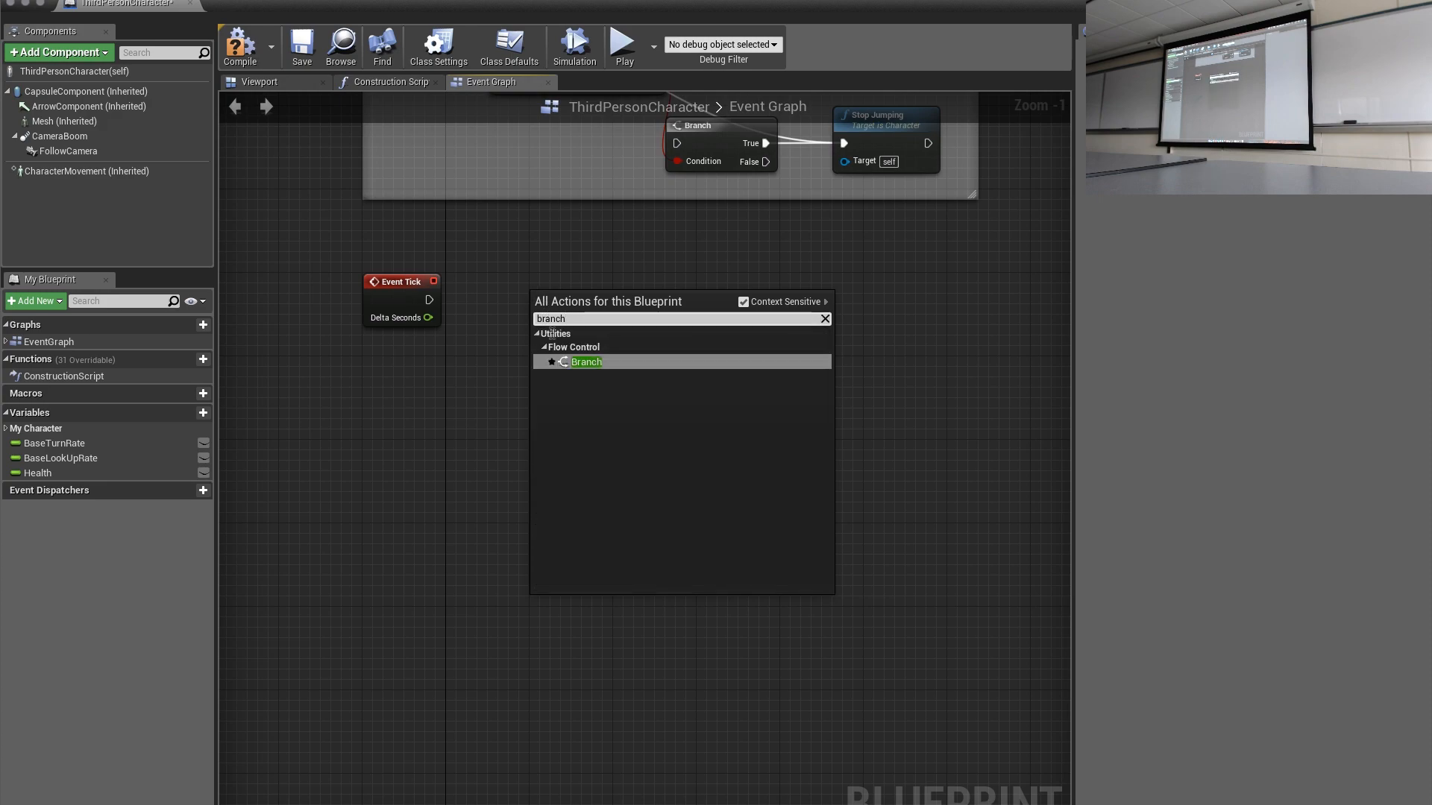
left_click(566, 362)
left_click_drag(573, 304, 553, 283)
left_click_drag(428, 300, 520, 301)
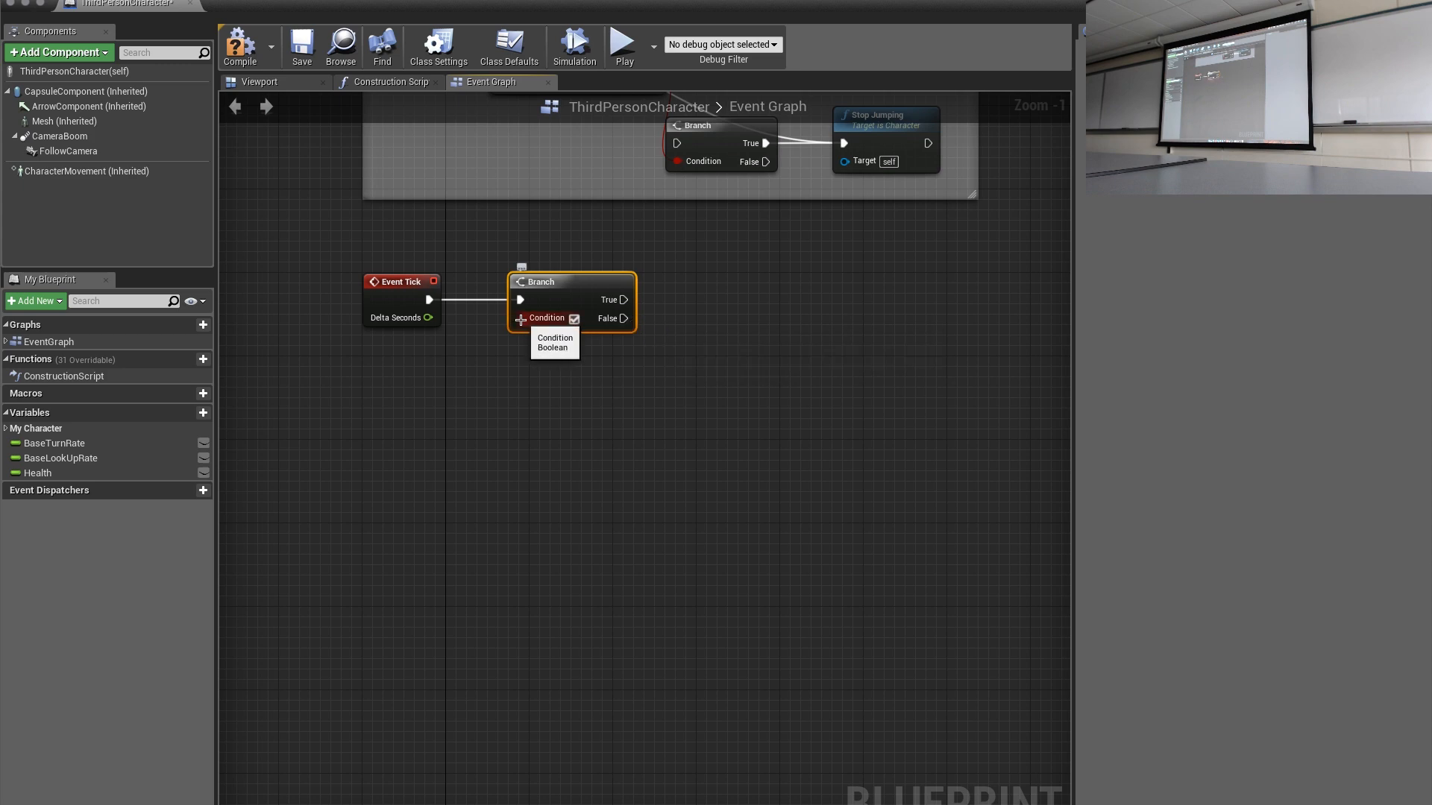
Add a Get Health node below Event Tick and feed it into a new float >= float comparison node.
left_click(100, 474)
mouse_move(99, 475)
left_mouse_down()
mouse_move(310, 425)
mouse_move(342, 404)
left_mouse_up()
left_click(388, 425)
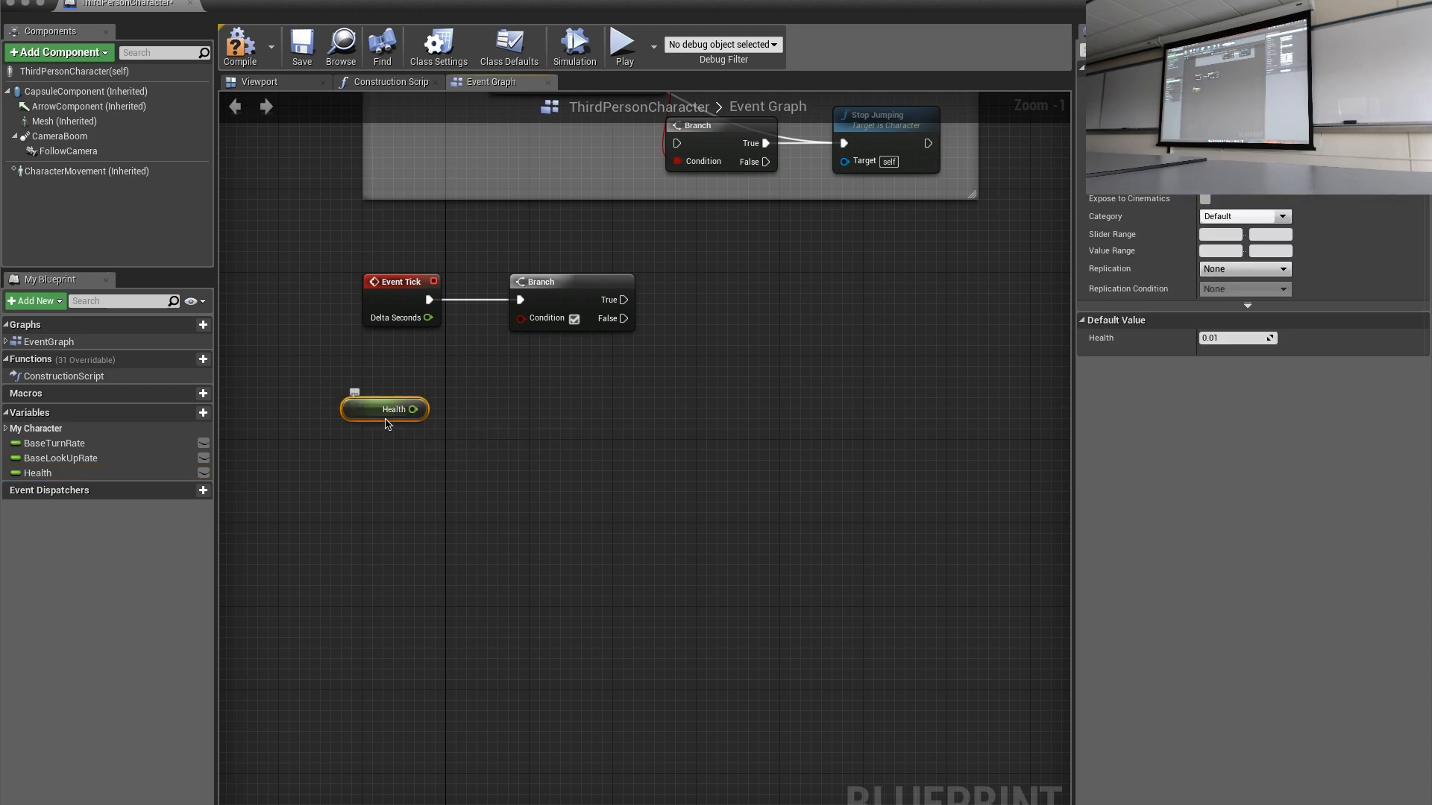
mouse_move(415, 416)
left_mouse_down()
mouse_move(455, 396)
mouse_move(502, 337)
mouse_move(451, 393)
left_mouse_up()
type(">")
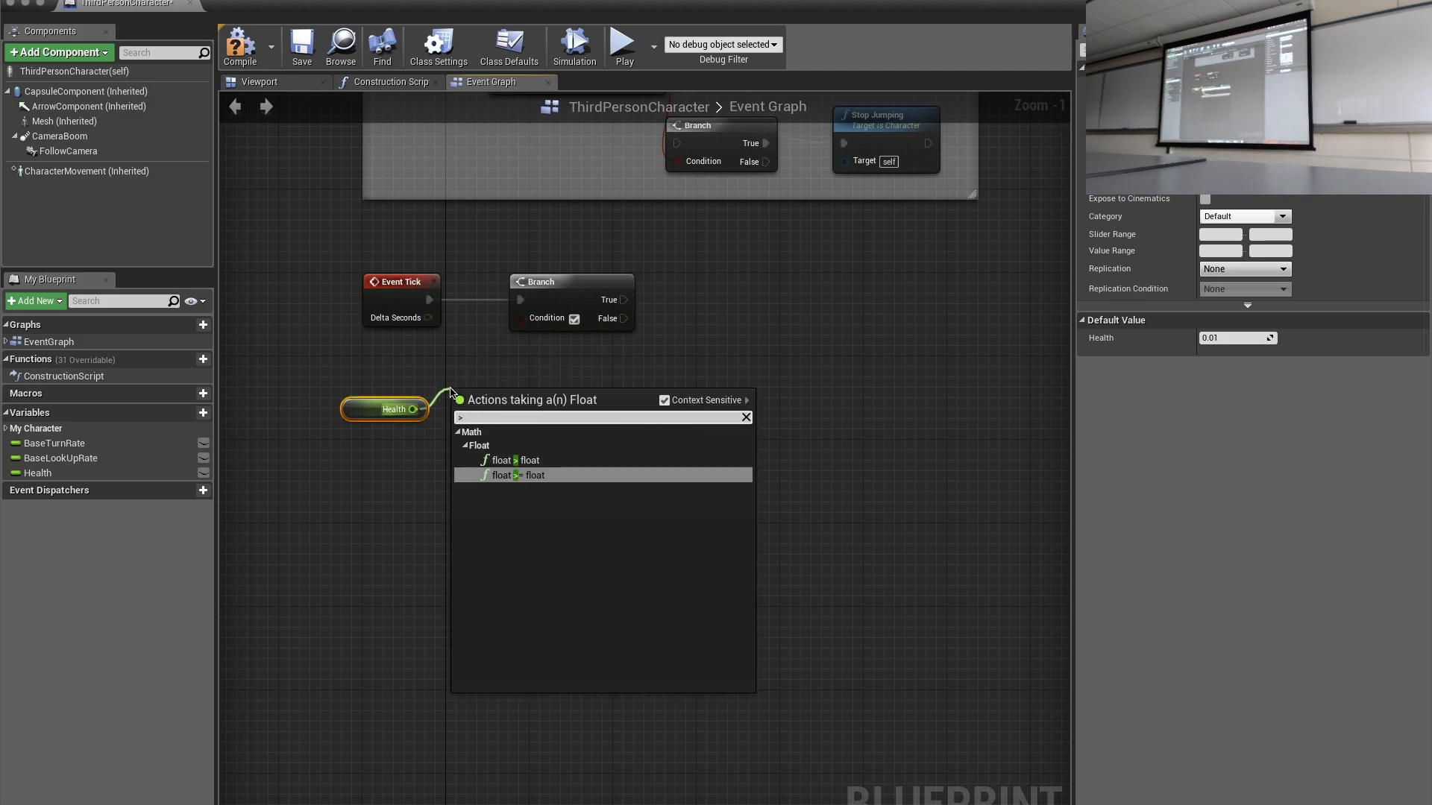
left_click(533, 482)
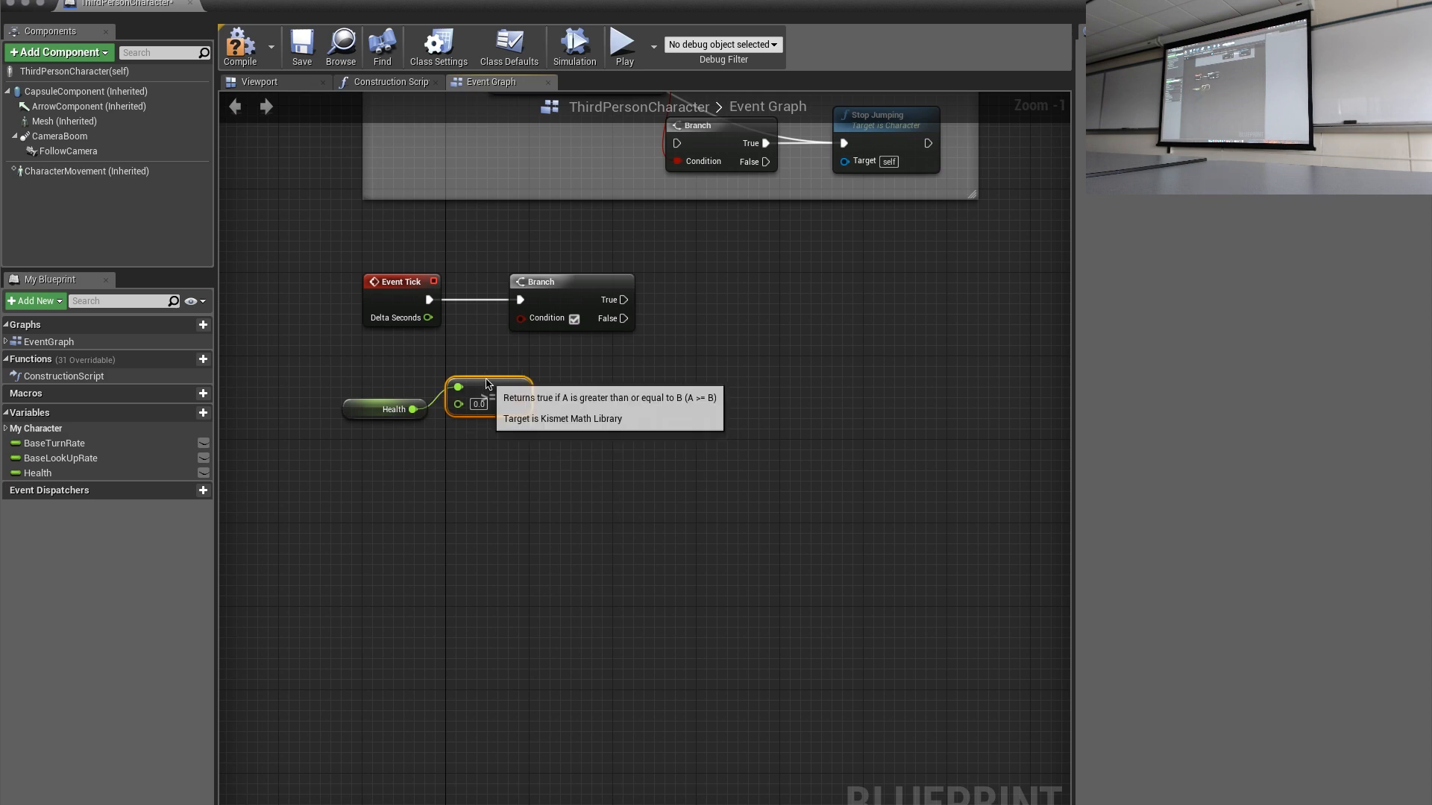
Set the comparison's second value to 1, connect its result to the Branch condition, and tidy both nodes under Event Tick.
left_click(478, 404)
type("1")
left_click(540, 405)
left_click_drag(511, 397, 518, 320)
left_click_drag(490, 394, 464, 353)
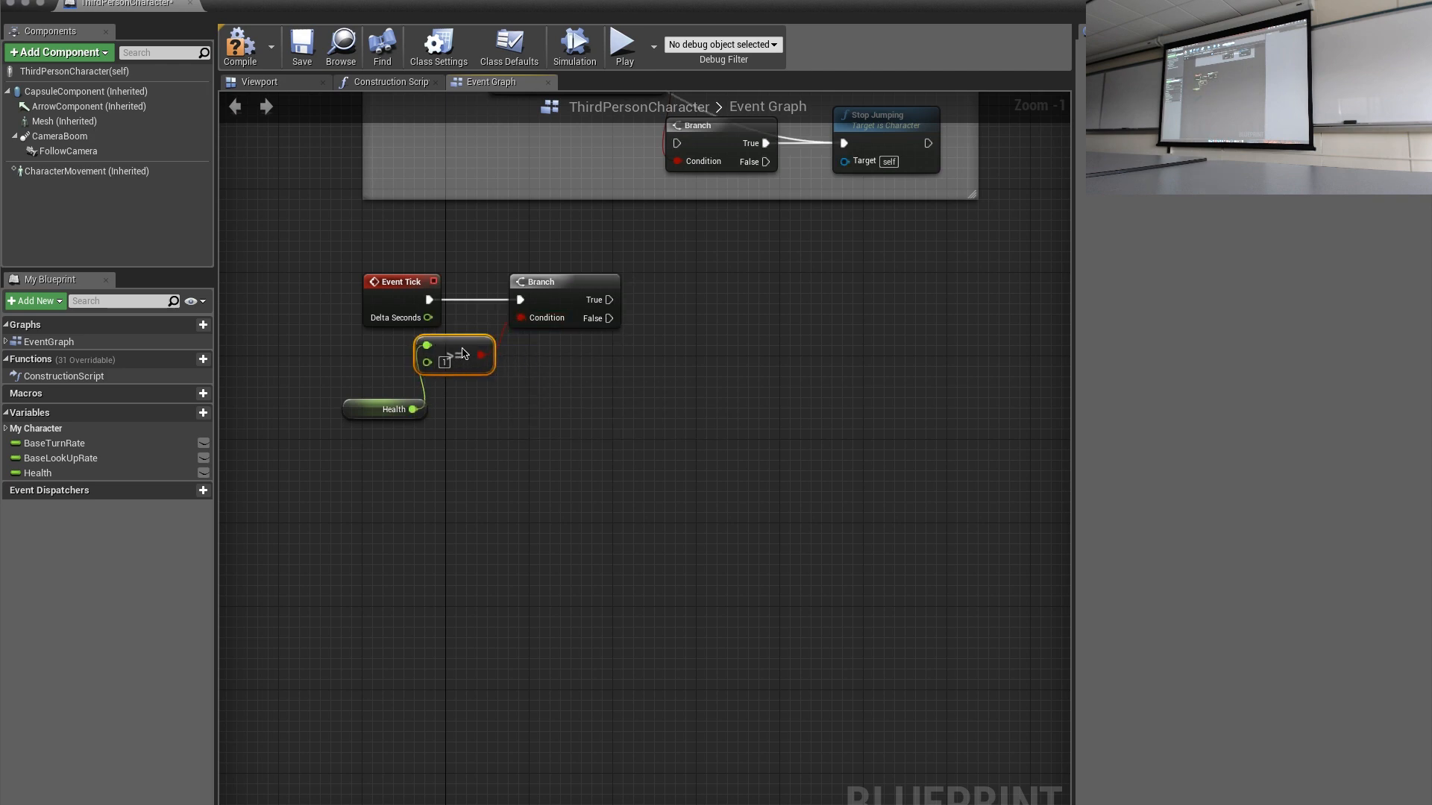
left_click_drag(367, 409, 333, 369)
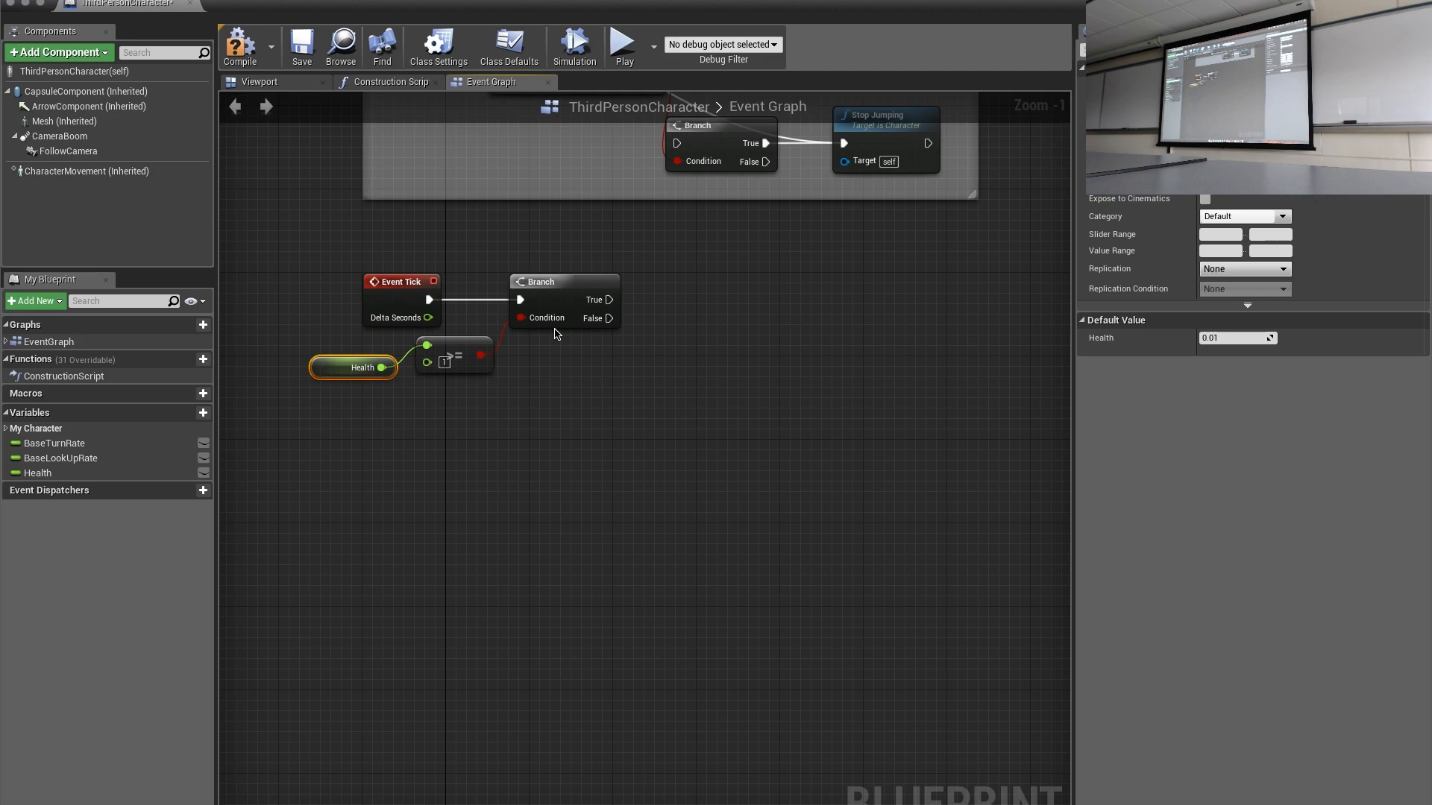
left_click_drag(601, 301, 672, 316)
key("Escape")
left_click(692, 284)
Add a Set Health node to the Branch's False output and align it with the Branch.
left_click_drag(613, 317, 696, 296)
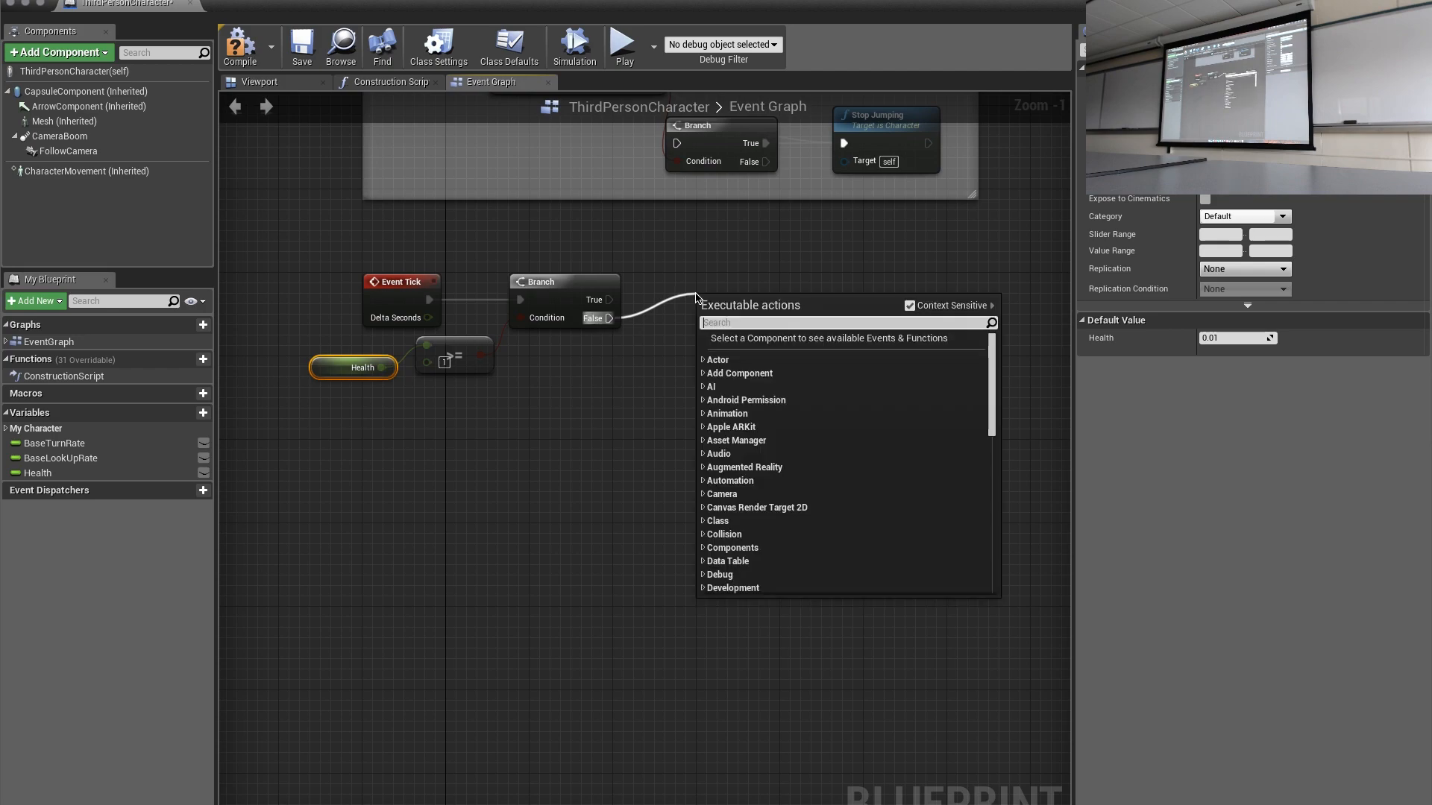
type("set health")
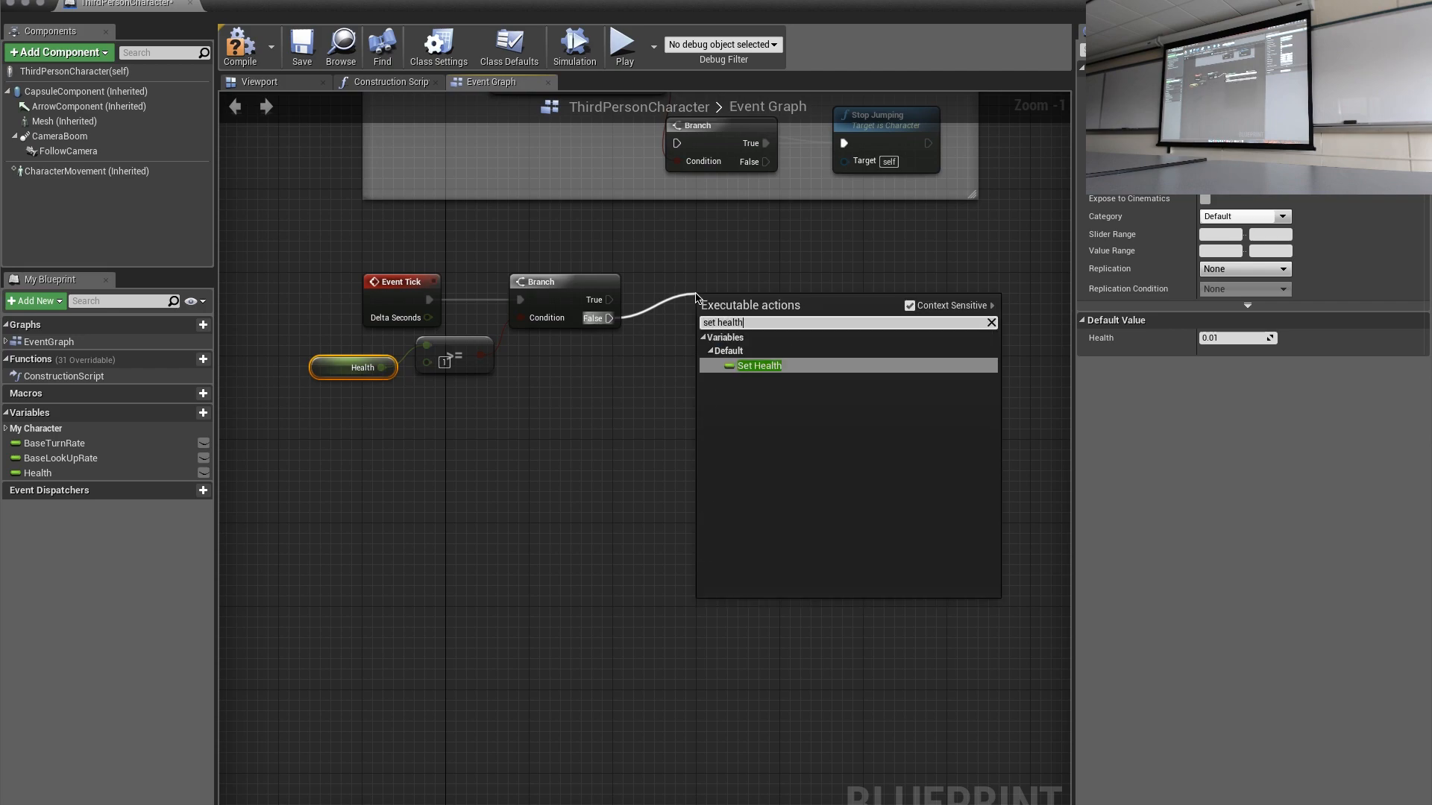
left_click(759, 366)
left_click_drag(749, 304, 728, 294)
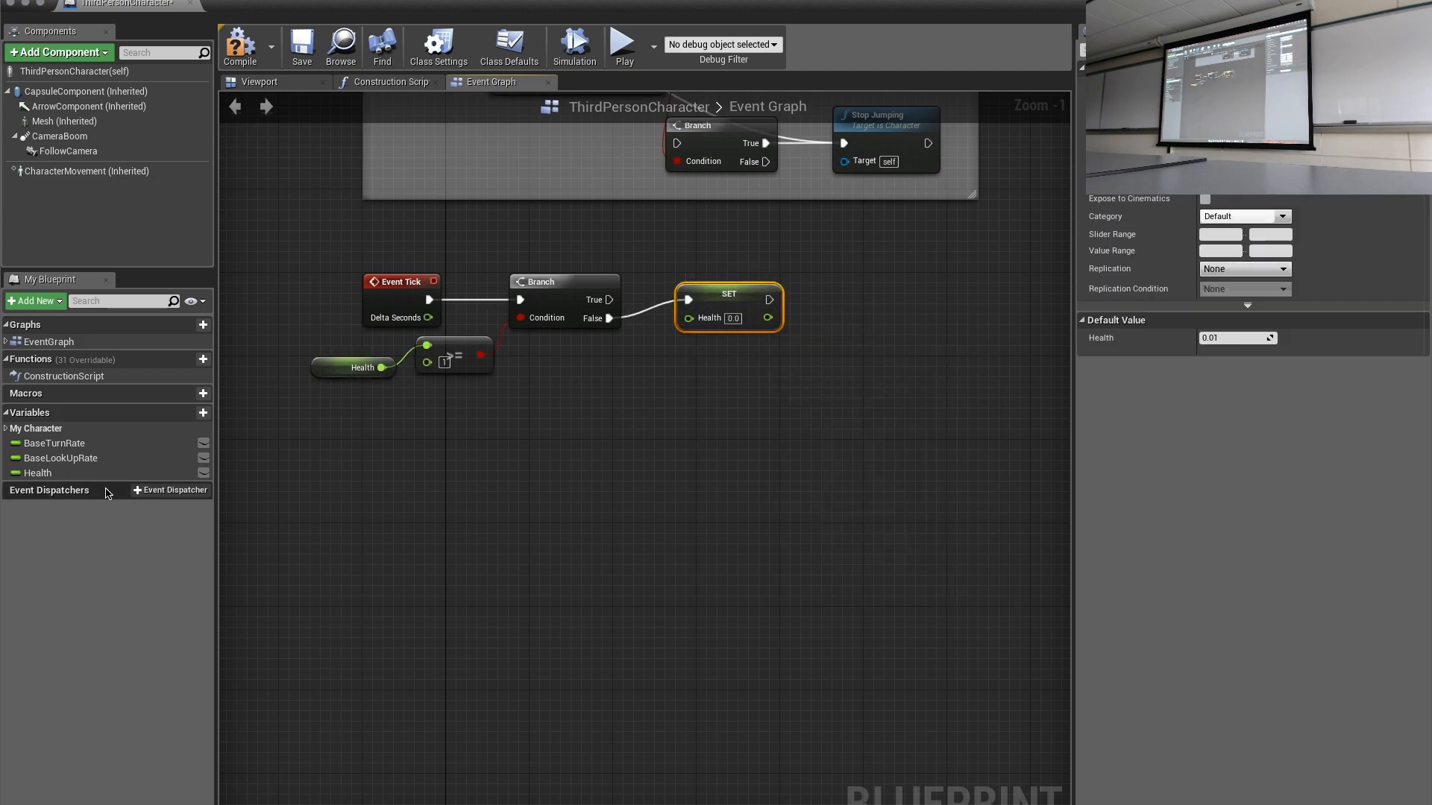
Add another Get Health node feeding a float + float node, with the second addend set to .0001.
mouse_move(38, 472)
left_mouse_down()
mouse_move(451, 456)
mouse_move(675, 404)
mouse_move(660, 395)
left_mouse_up()
left_click(580, 437)
type("+")
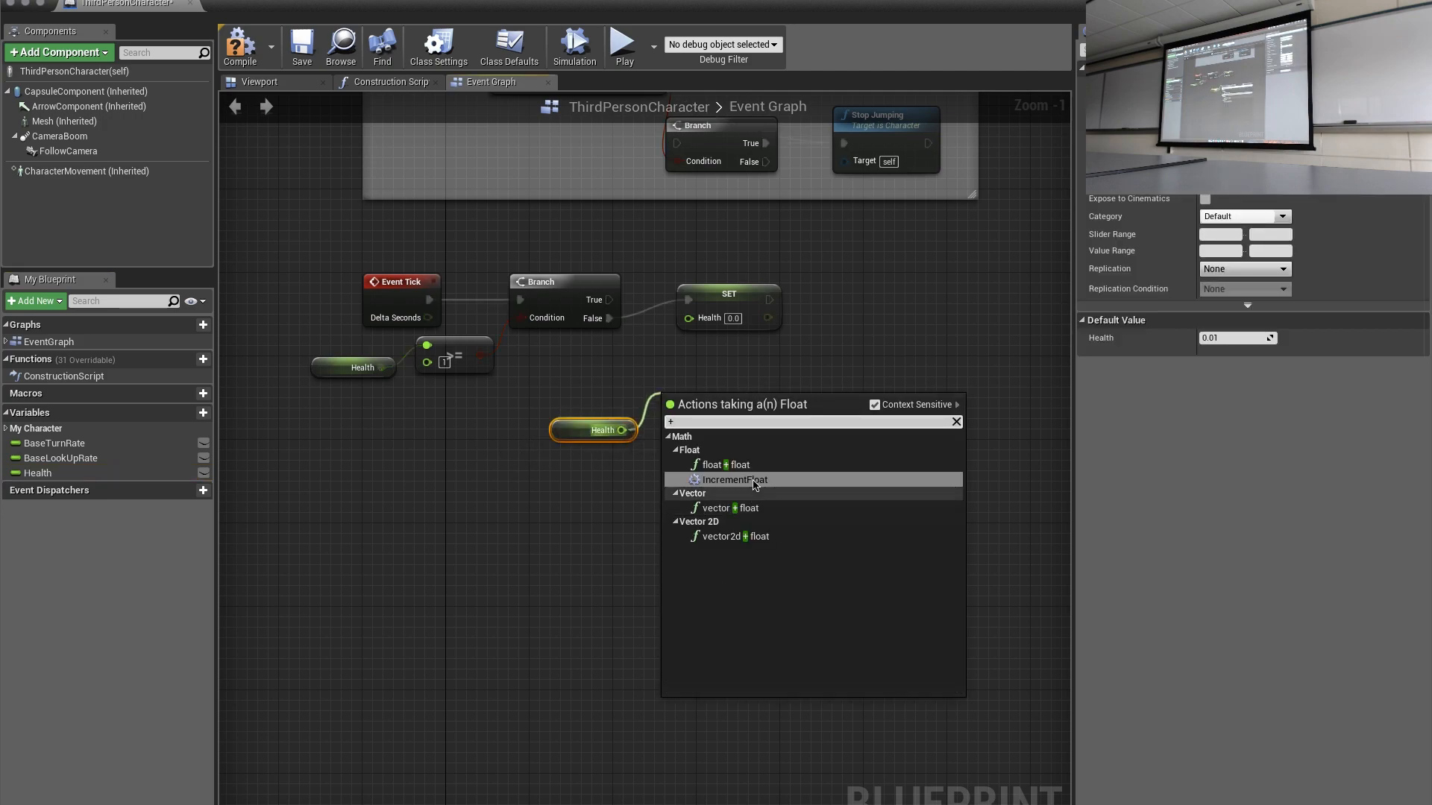
left_click(712, 465)
left_click(709, 424)
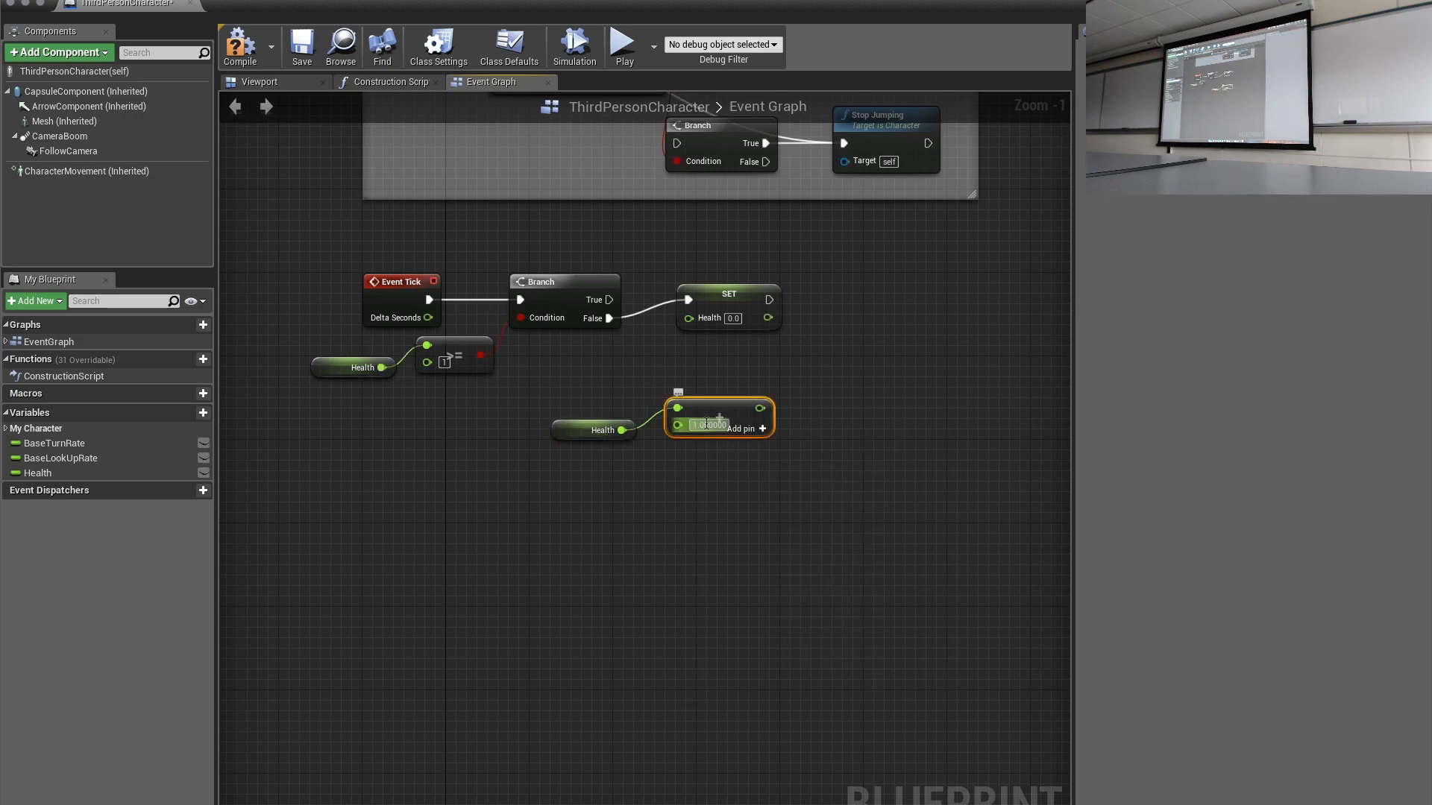
type("1")
left_click(795, 393)
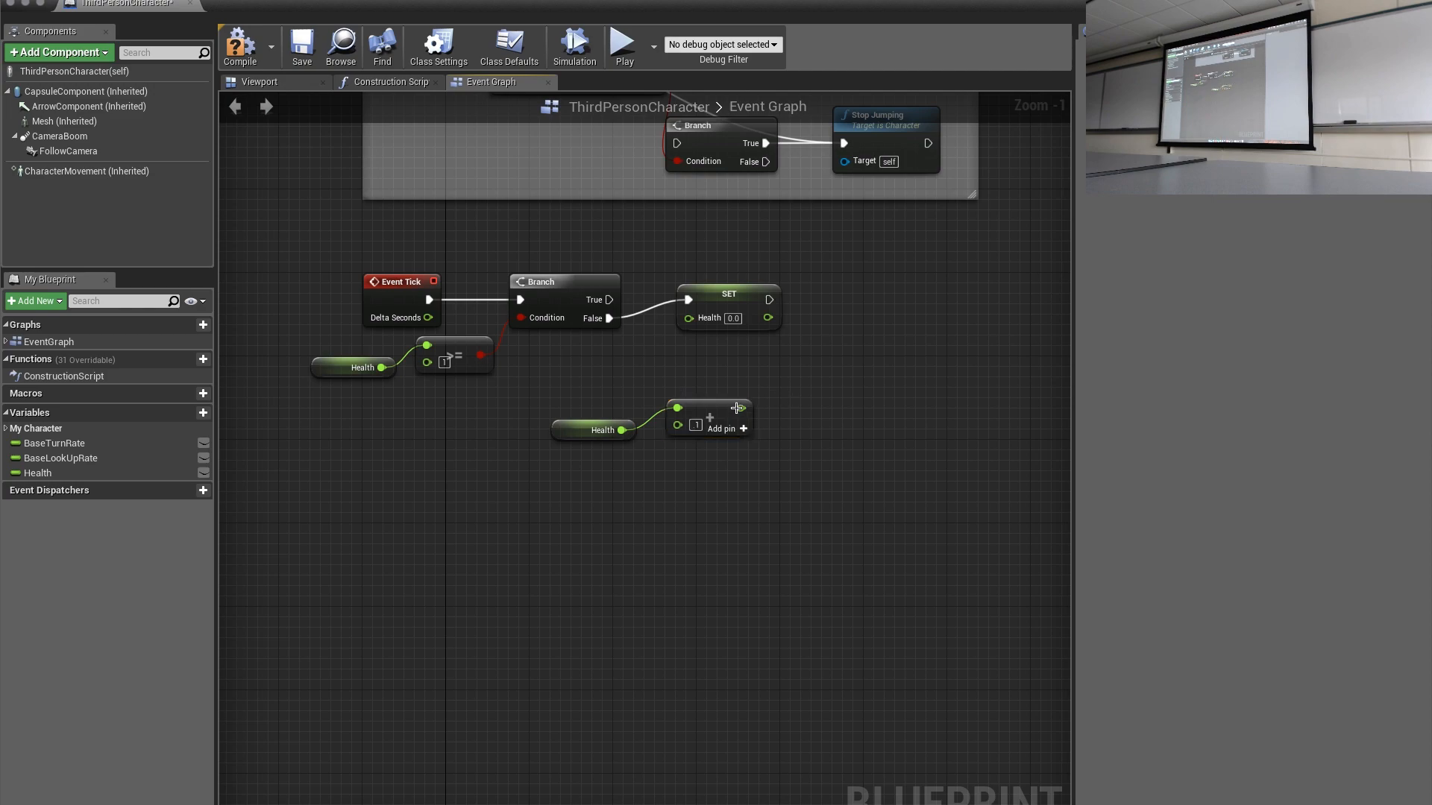
left_click(696, 428)
type(".000")
Connect the sum to the Set node's Health input and arrange the addition and Get Health nodes beneath the Branch.
mouse_move(745, 408)
left_mouse_down()
mouse_move(748, 357)
mouse_move(688, 319)
left_mouse_up()
left_click_drag(740, 417, 654, 364)
mouse_move(619, 425)
left_mouse_down()
mouse_move(514, 419)
mouse_move(516, 393)
left_mouse_up()
left_click(623, 470)
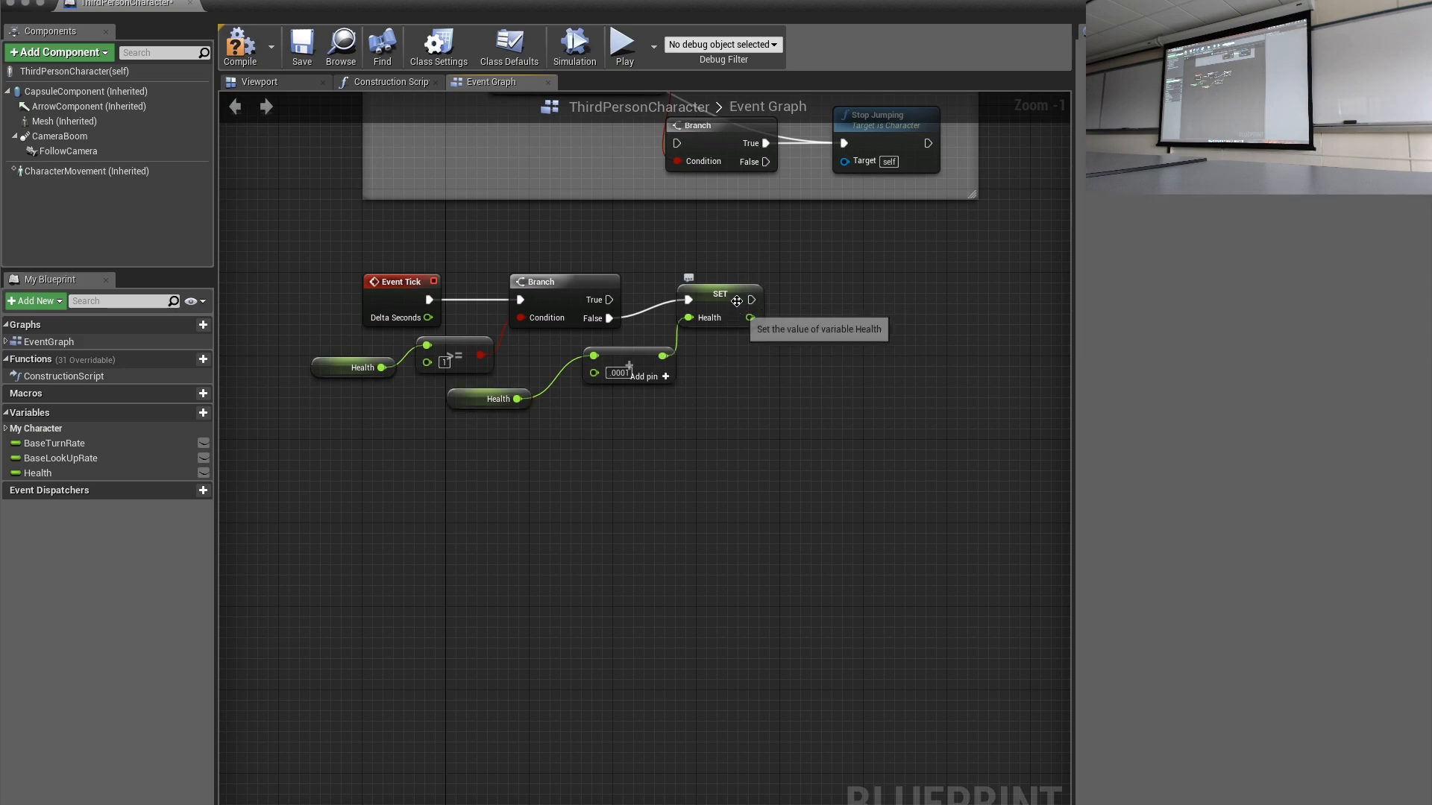
Add a Print String node to the Set Health execution output and line it up with the Set node.
left_click_drag(751, 299, 850, 300)
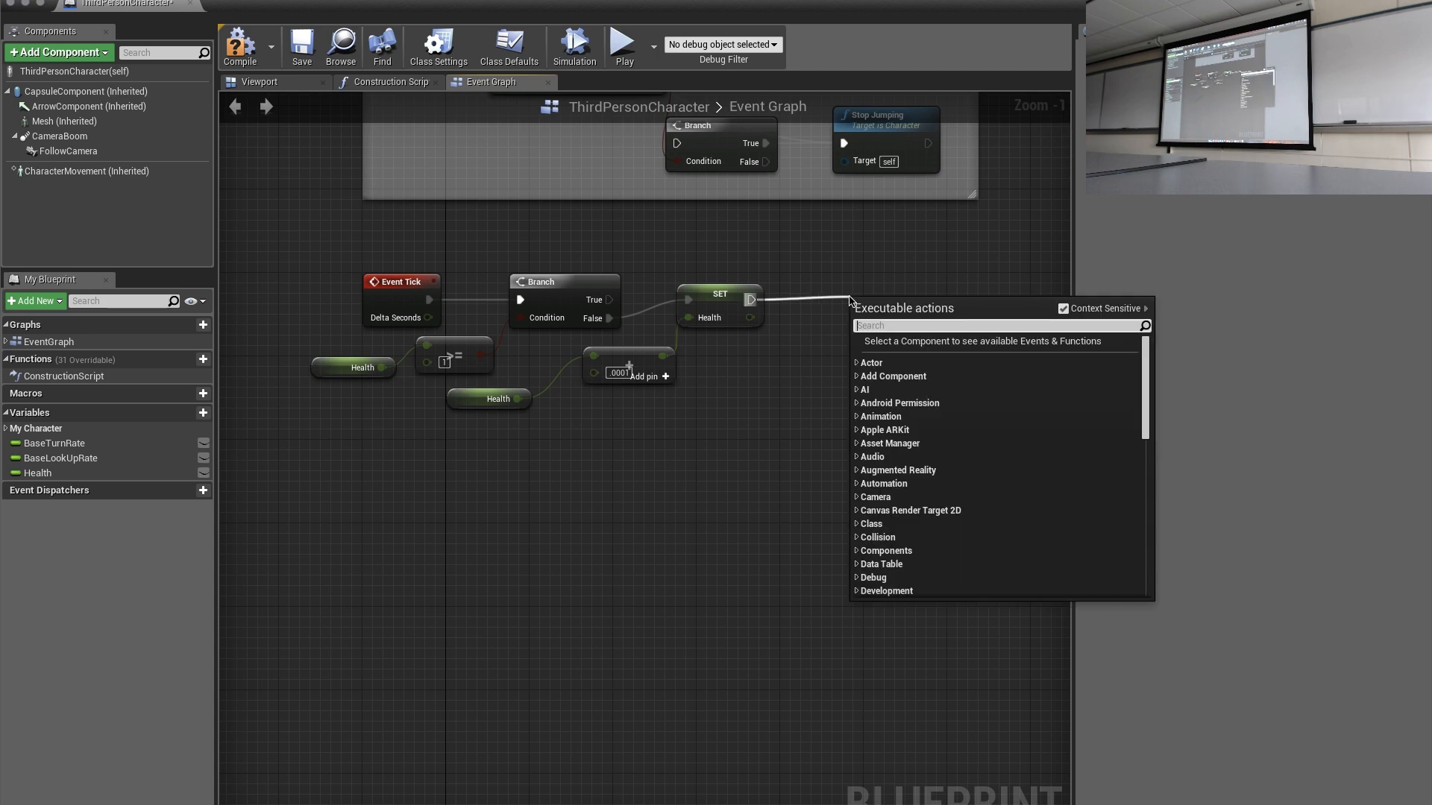
type("Print")
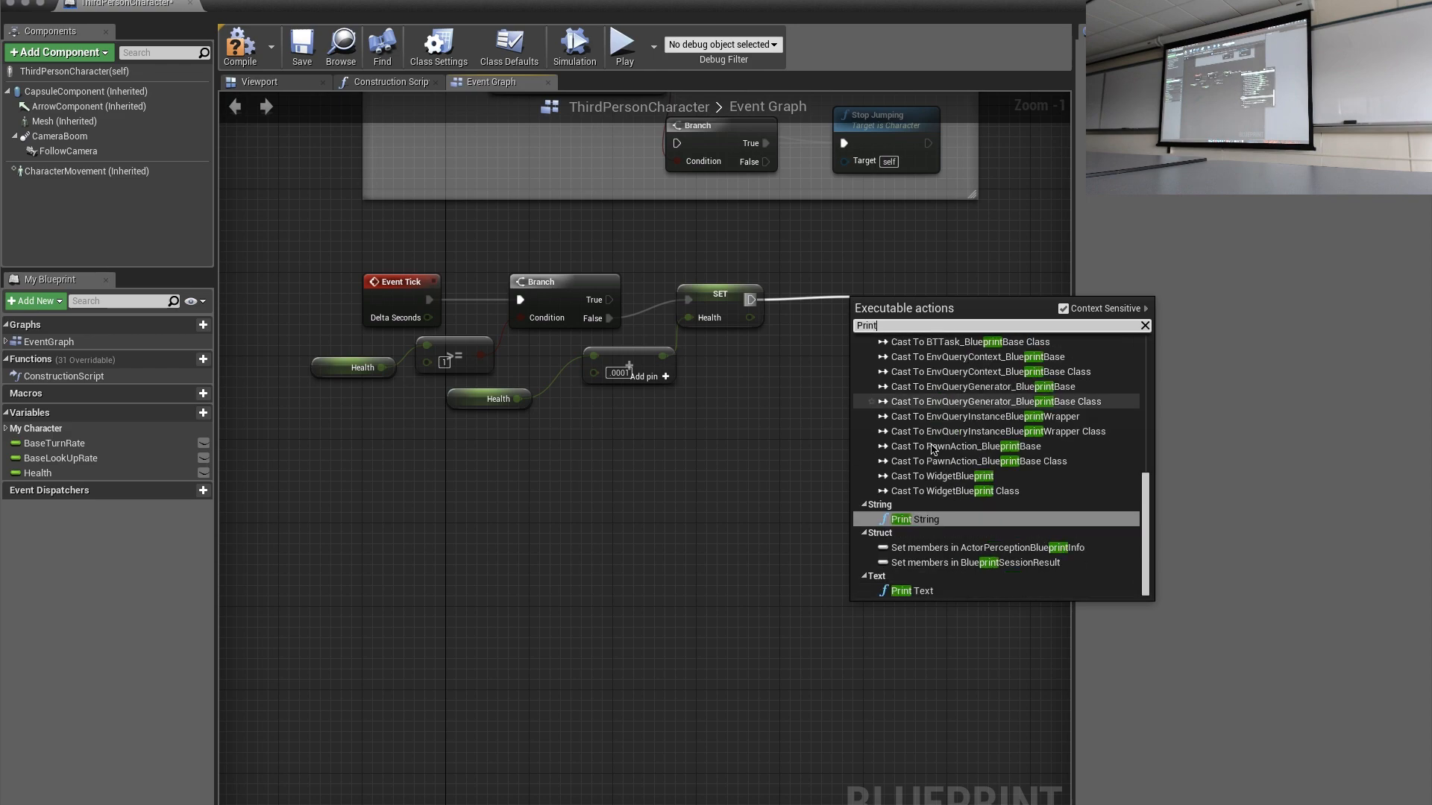
left_click(921, 522)
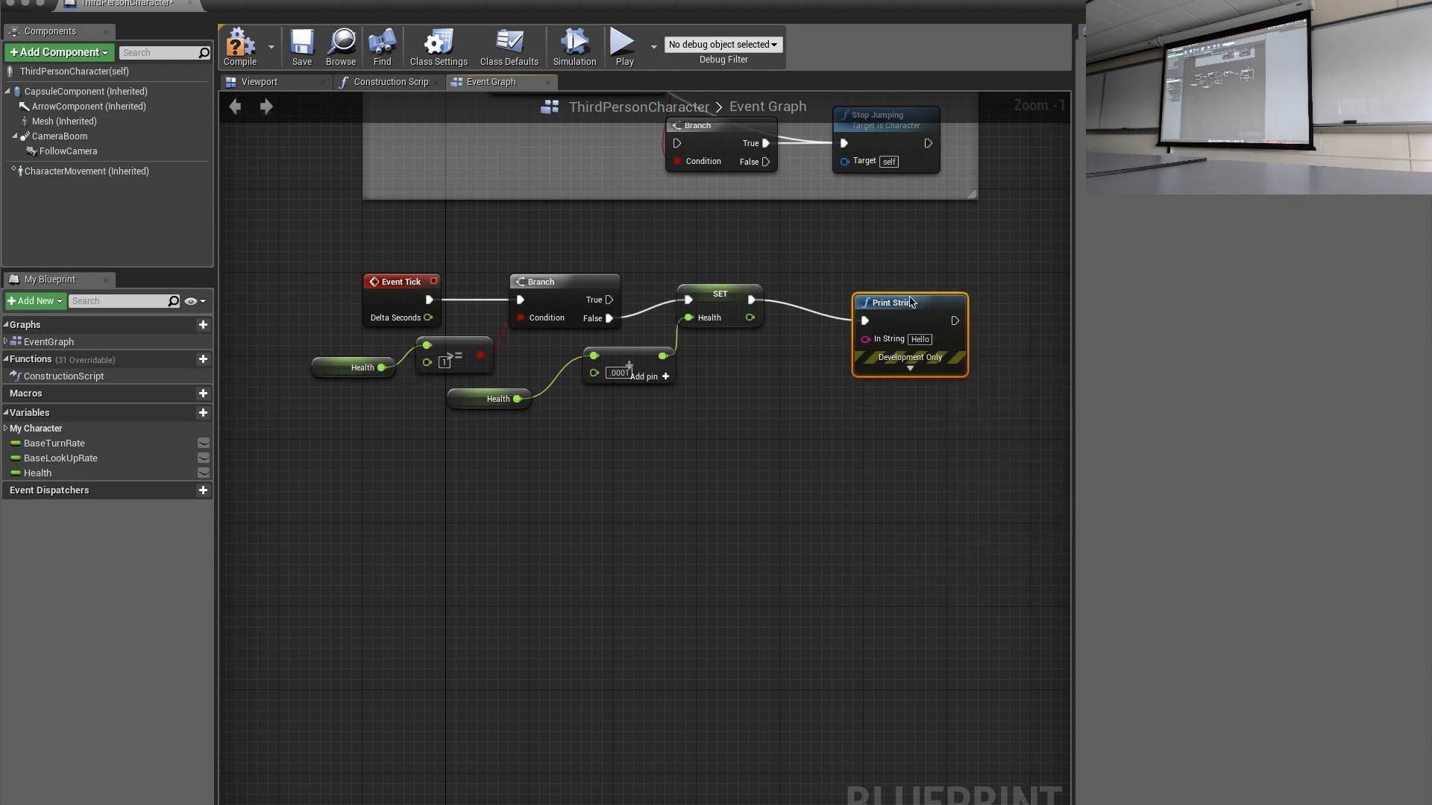
left_click_drag(910, 301, 900, 281)
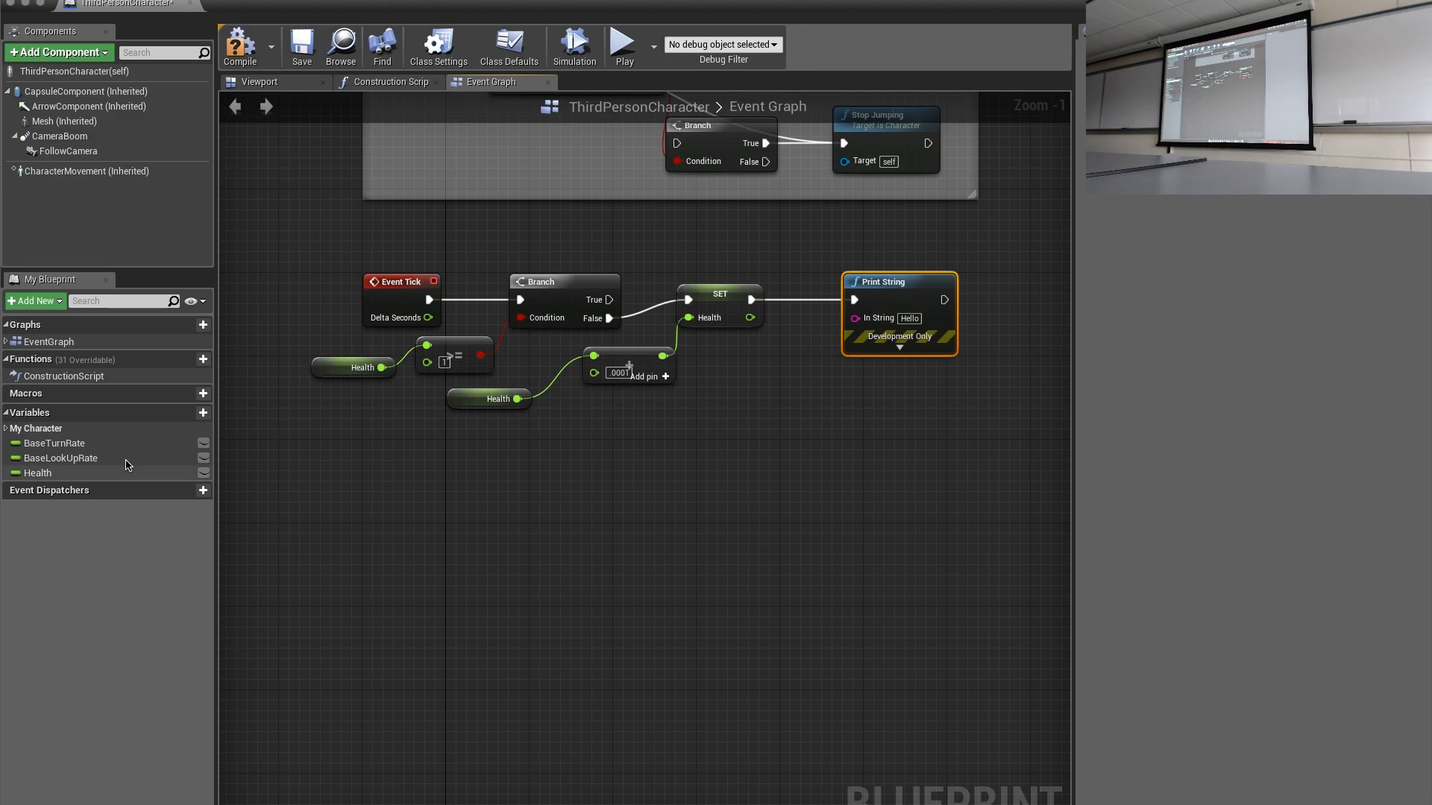
Feed a new Get Health node into Print String's In String through a string conversion and place it below the Set node.
mouse_move(129, 471)
left_mouse_down()
mouse_move(744, 408)
mouse_move(829, 365)
mouse_move(855, 322)
mouse_move(789, 348)
left_mouse_up()
left_click(776, 417)
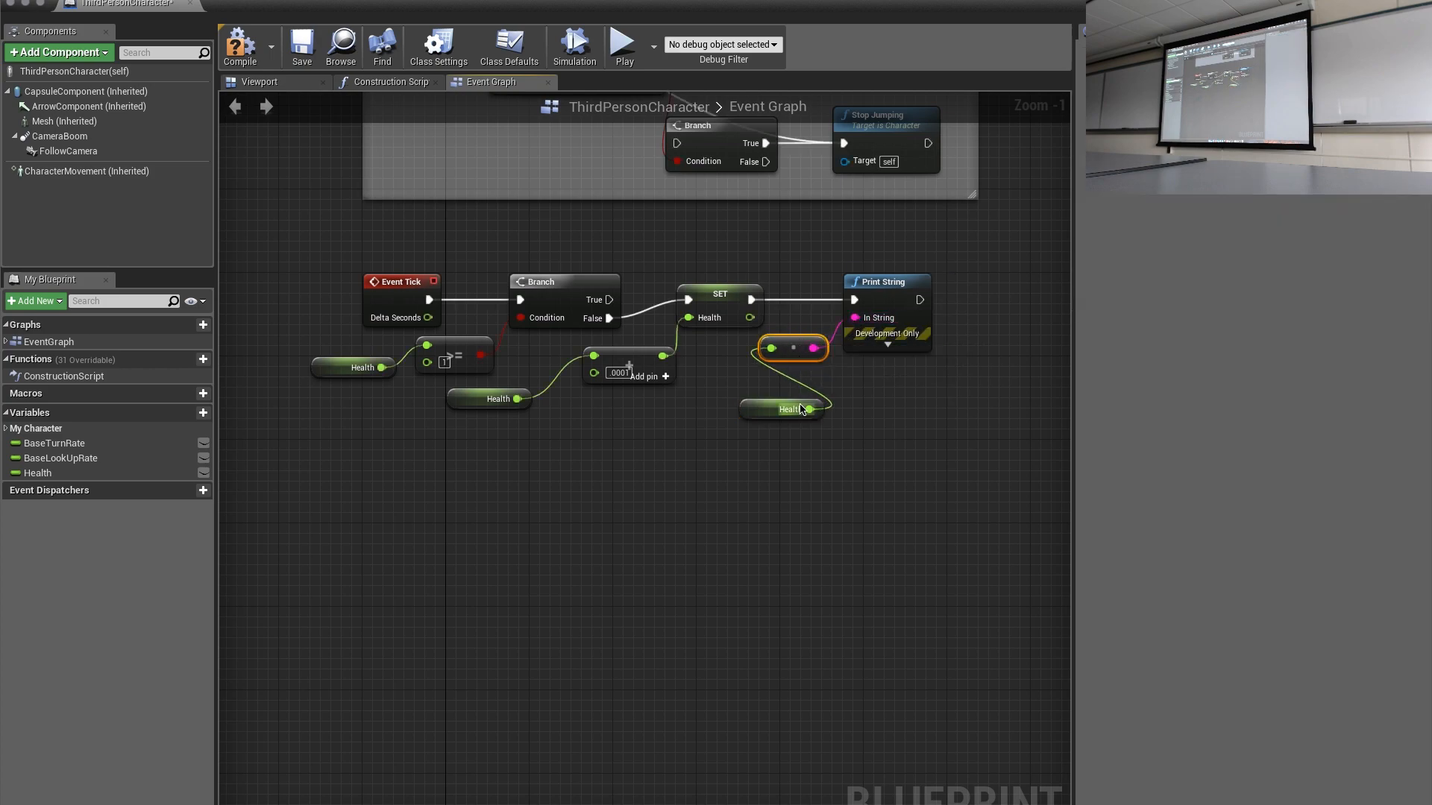
mouse_move(800, 409)
left_mouse_down()
mouse_move(679, 414)
mouse_move(682, 403)
left_mouse_up()
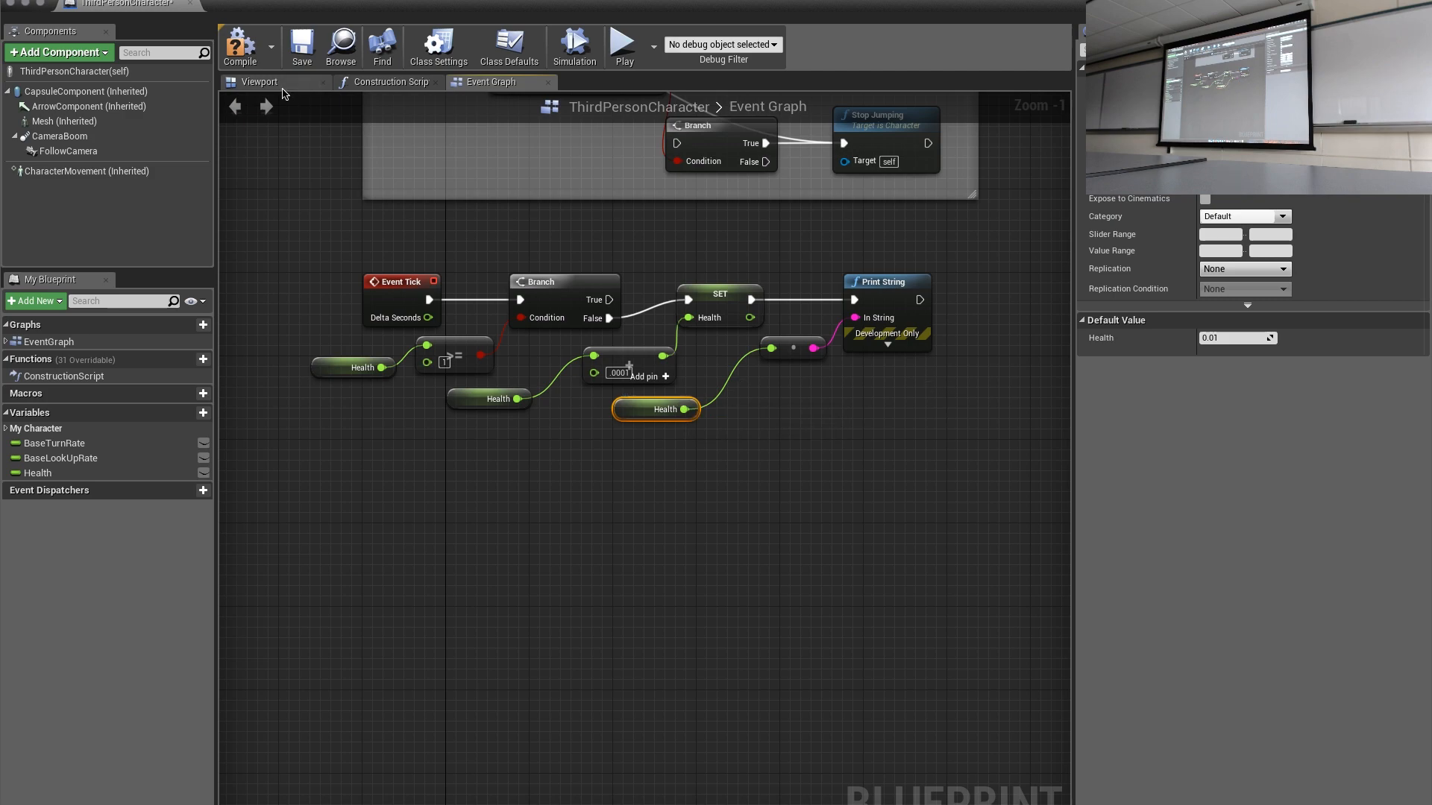
Save the blueprint, return to the level editor, and play-test the level to check the printed Health values.
left_click(303, 57)
left_click(11, 4)
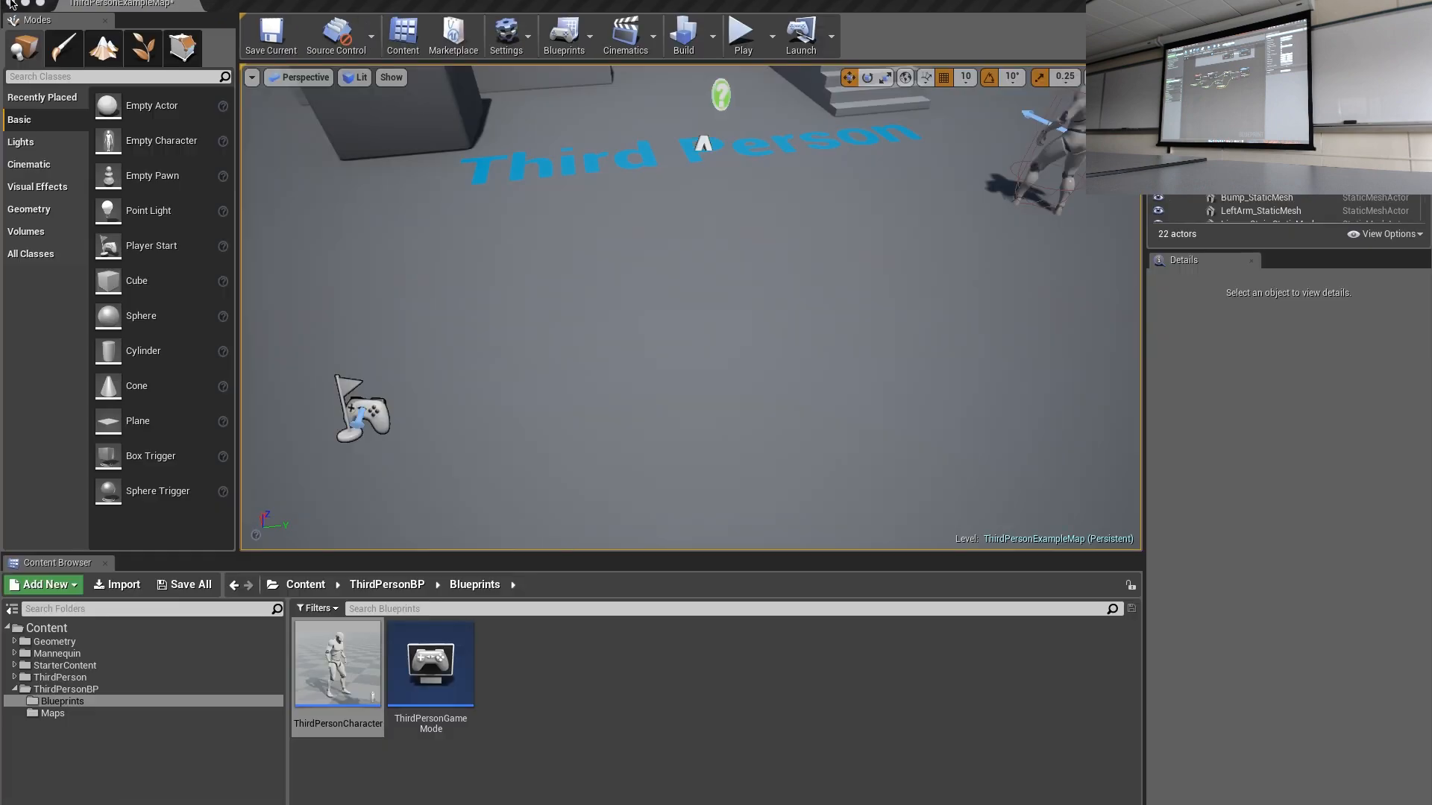
left_click(741, 39)
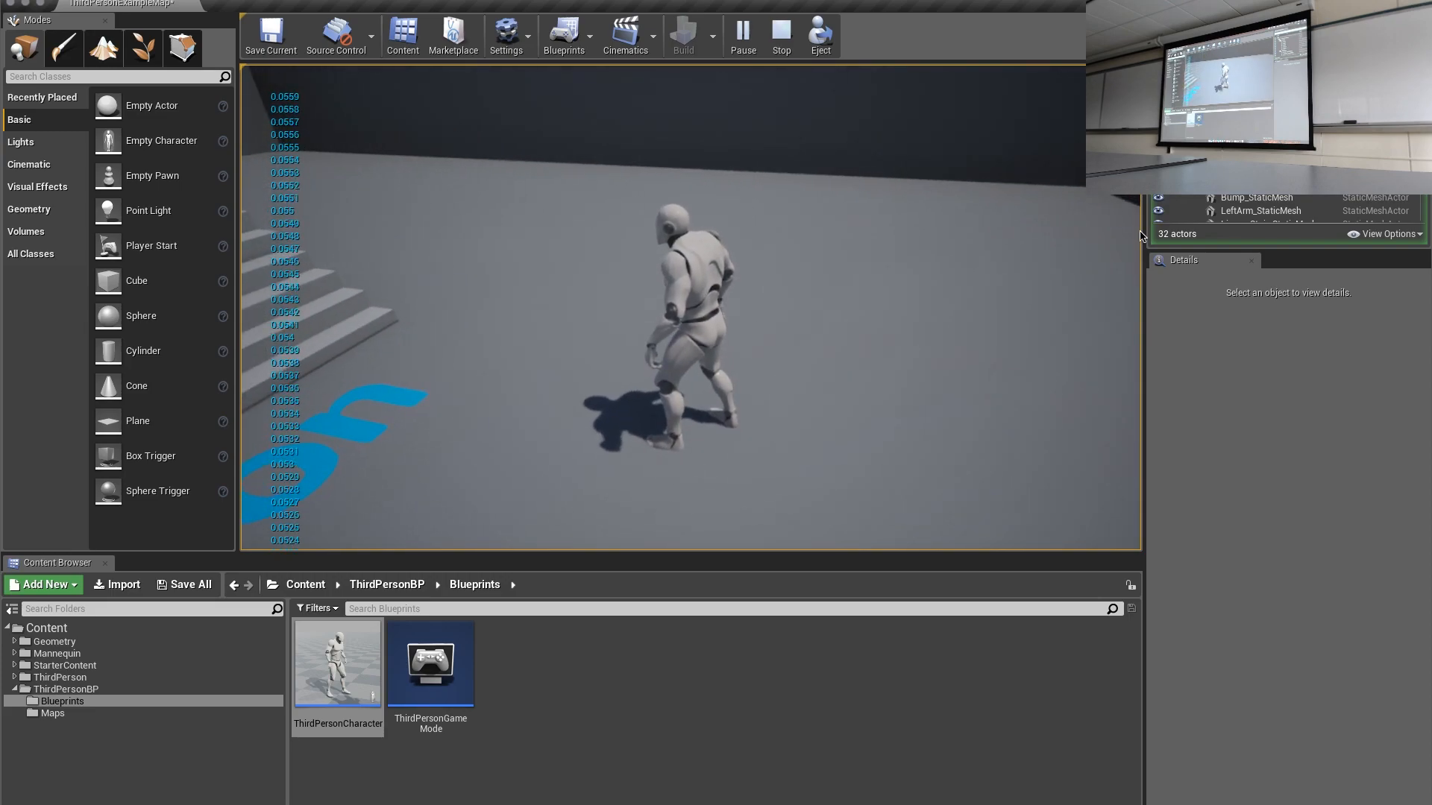
key("Escape")
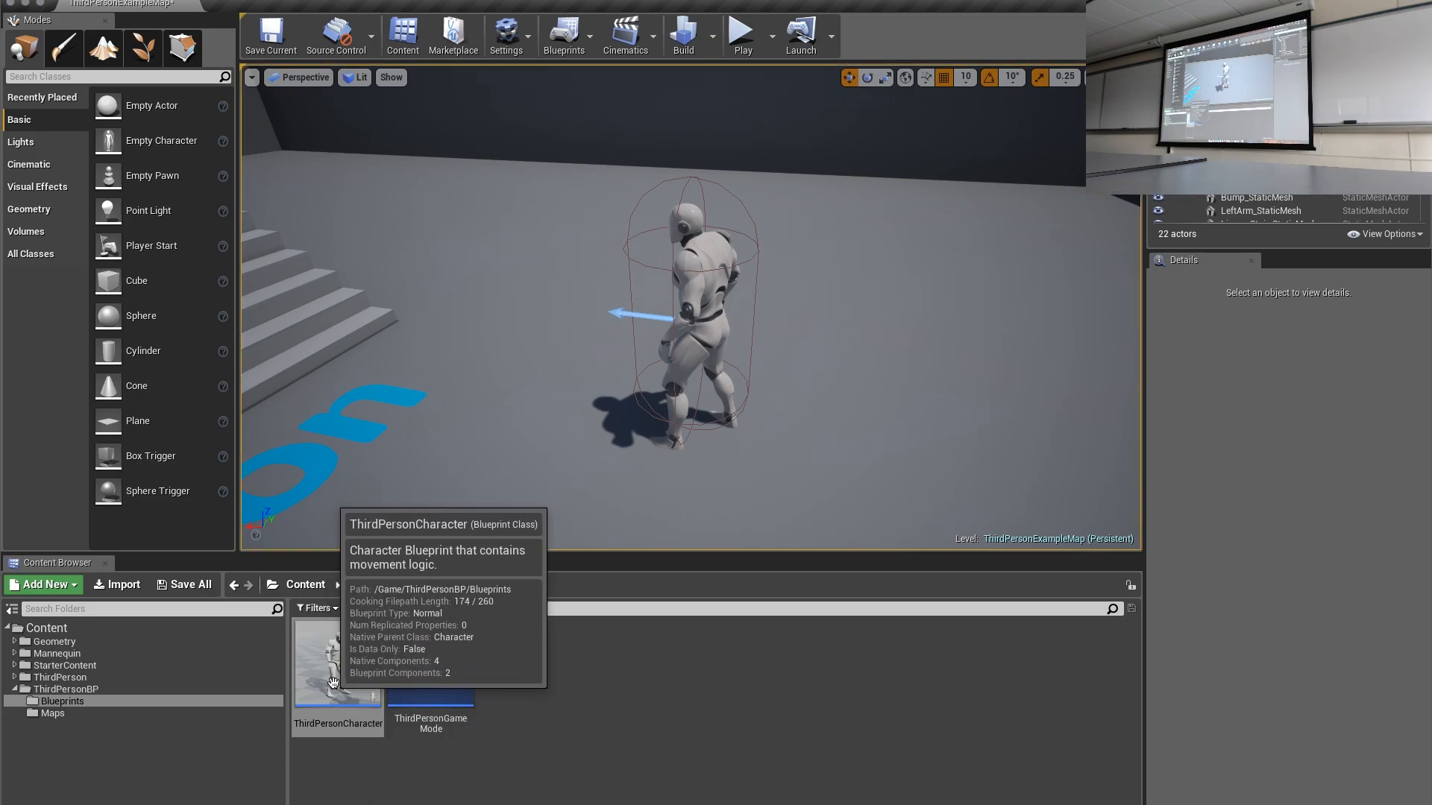
Reopen the ThirdPersonCharacter blueprint, set the Health addend to .01, compile and save it, and return to the level editor.
double_click(341, 653)
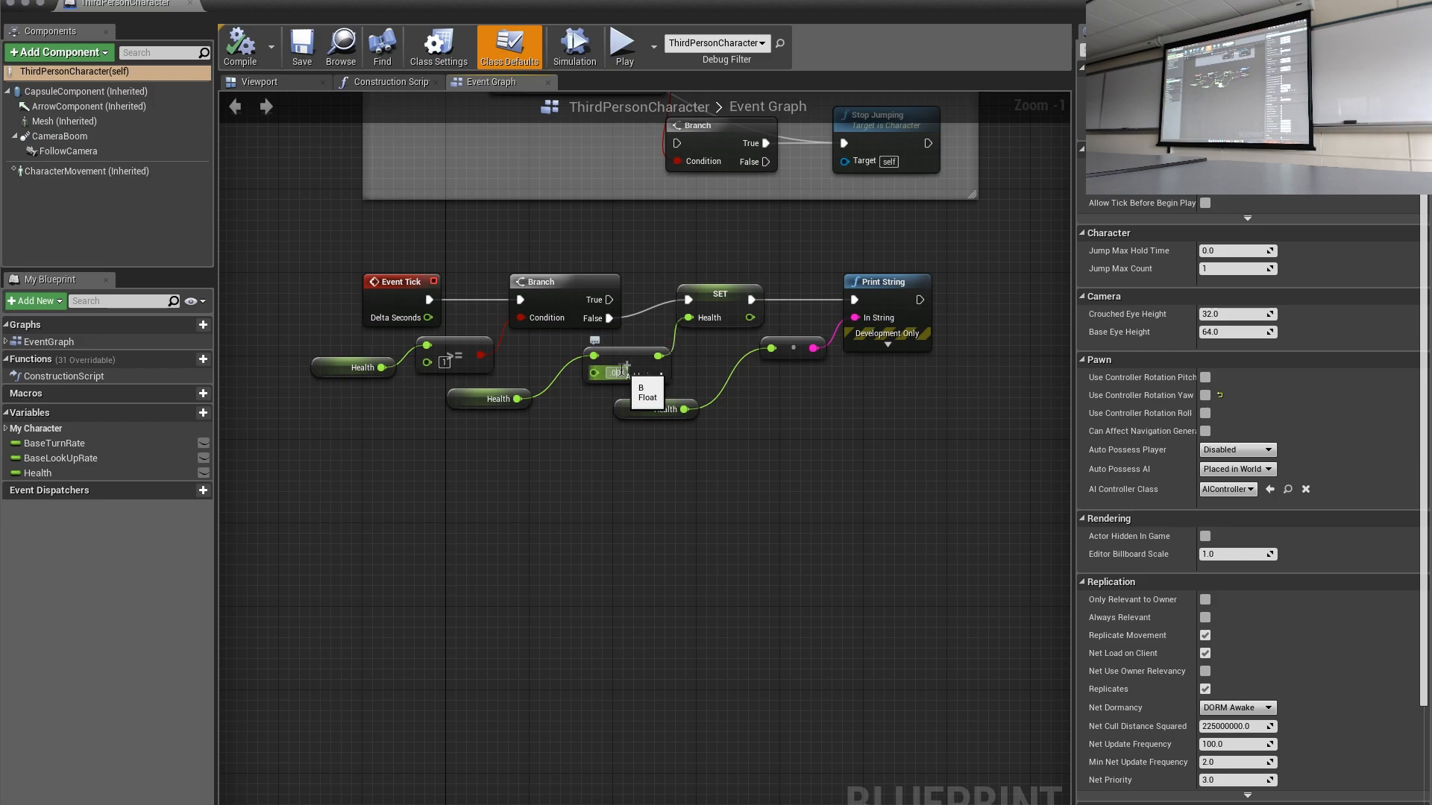
left_click(245, 58)
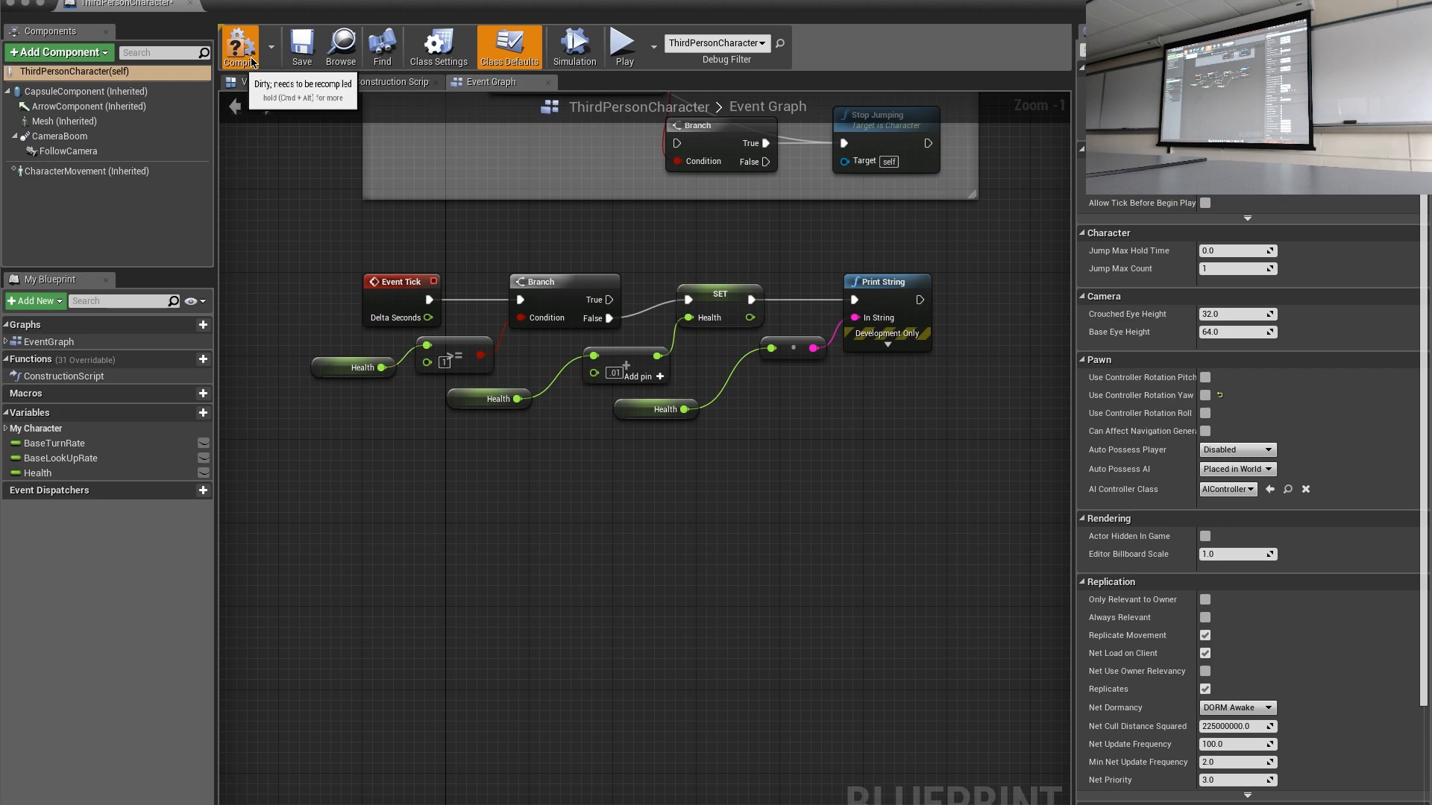
left_click(300, 48)
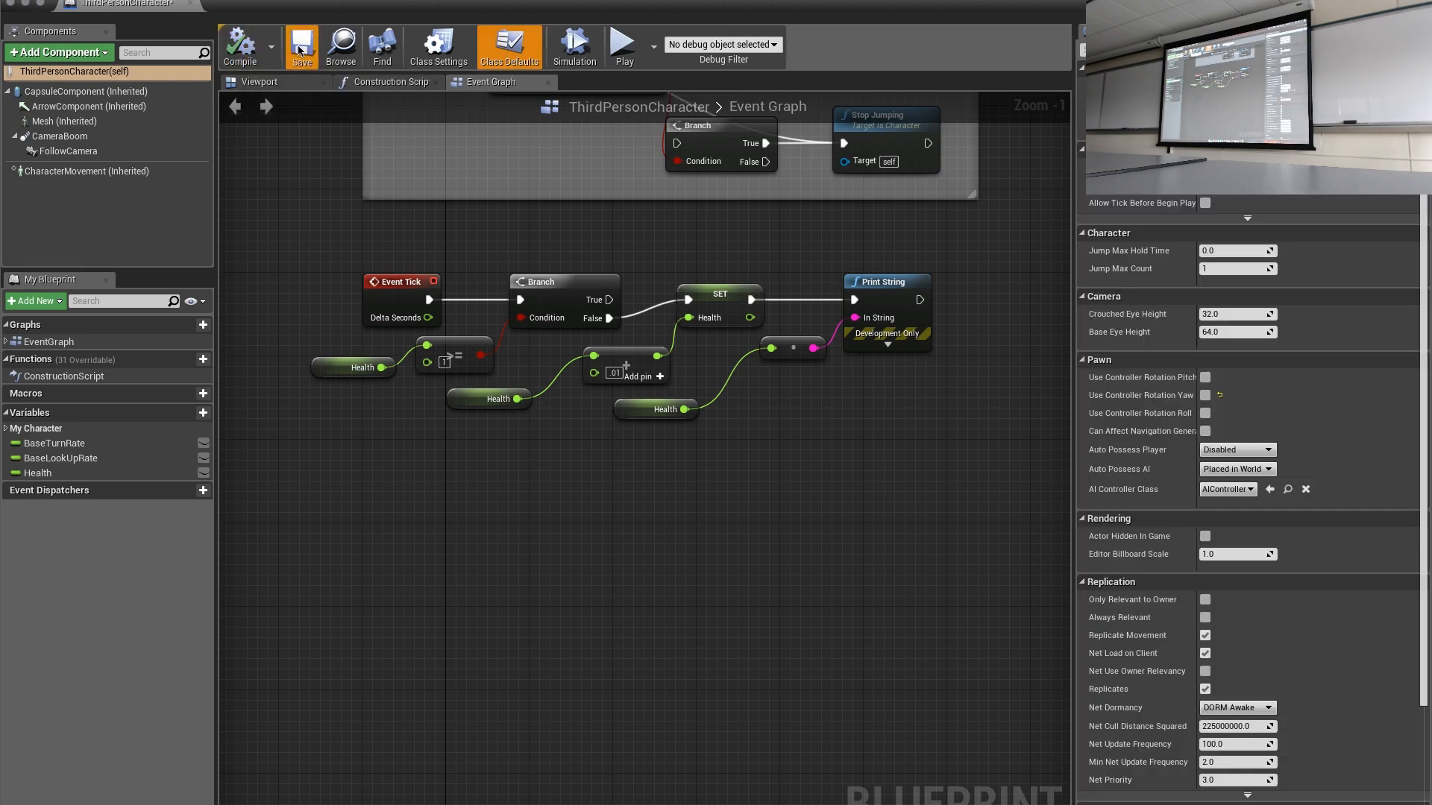
left_click(10, 4)
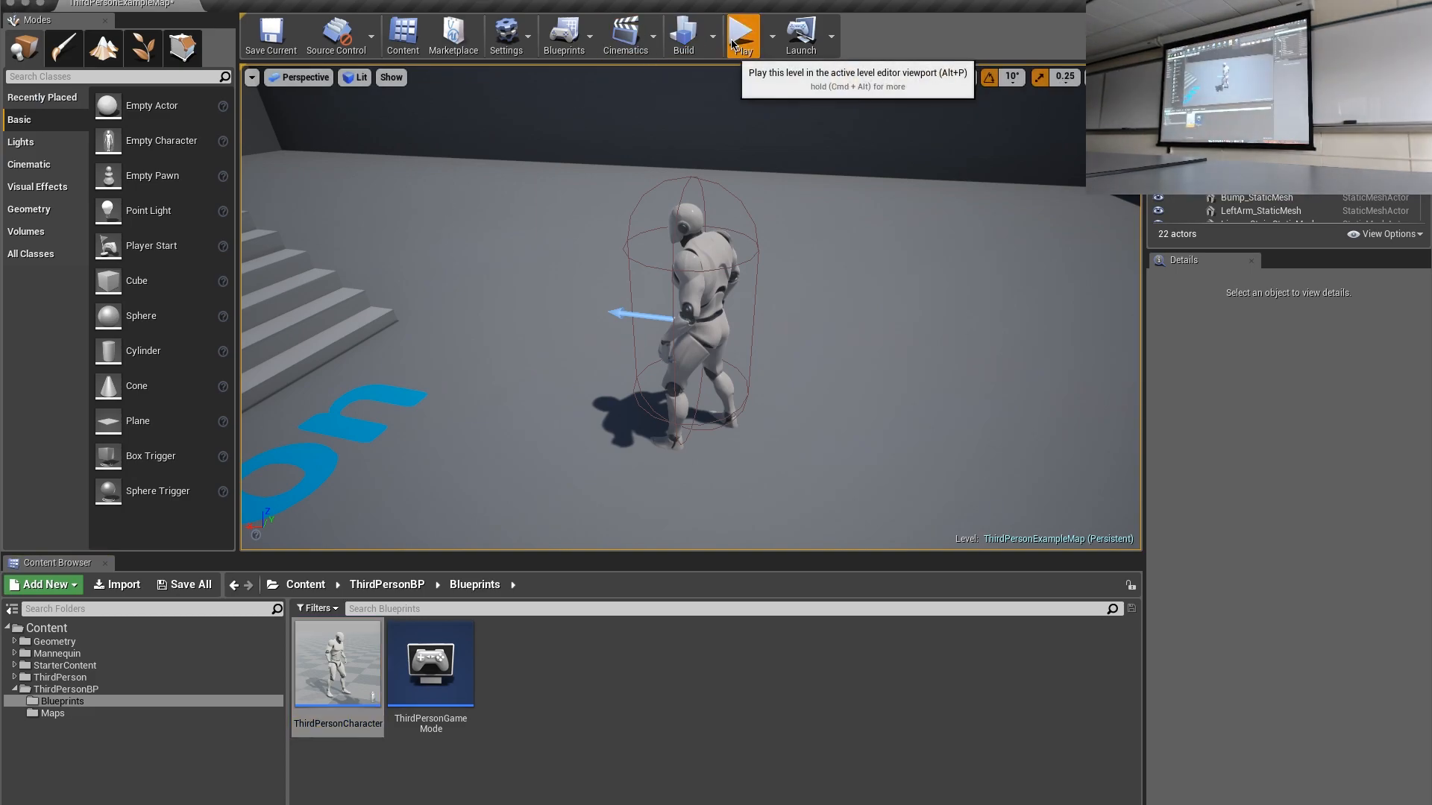
Play-test the level again, walking the character forward, and stop the session.
left_click(731, 67)
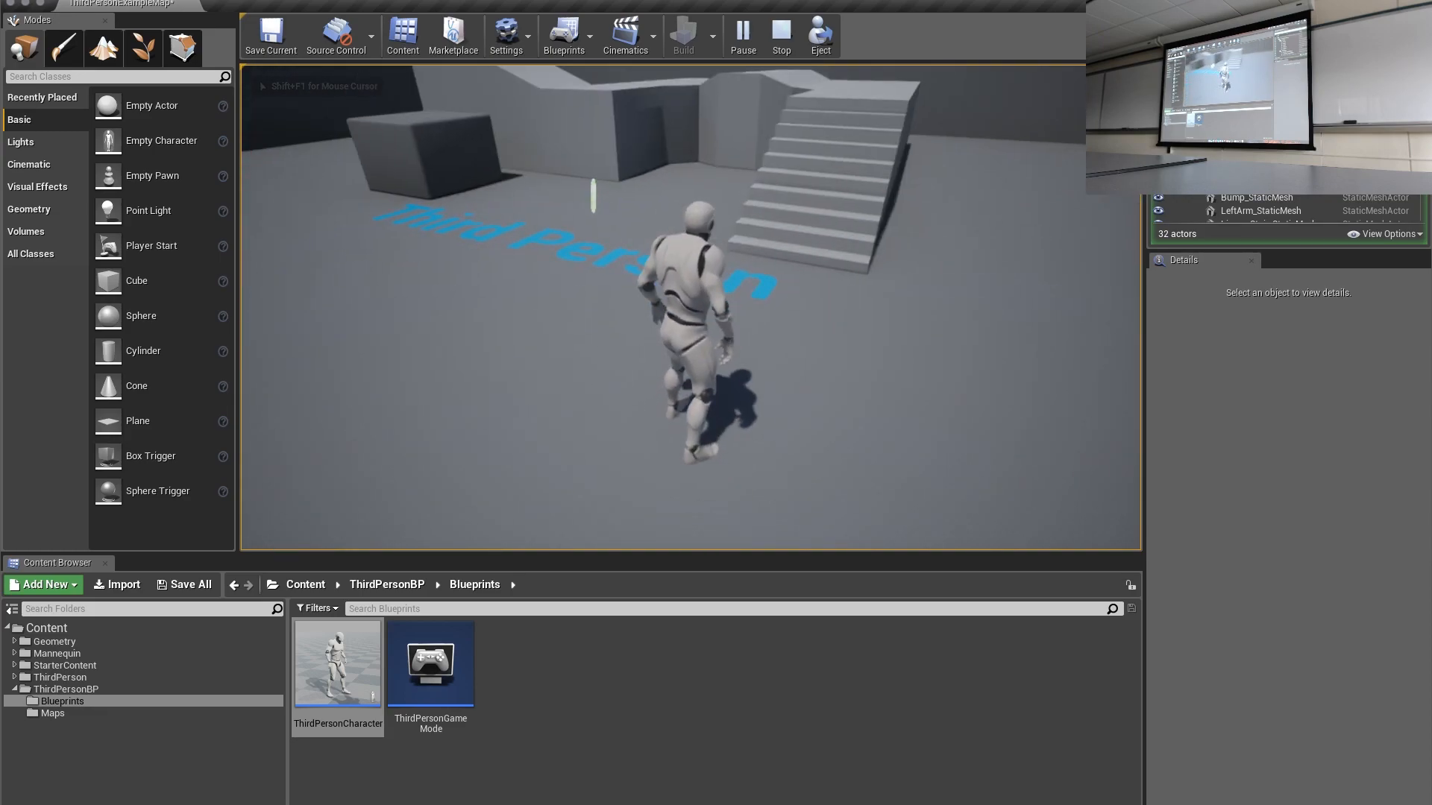
key("w")
key("shift+F1")
key("Escape")
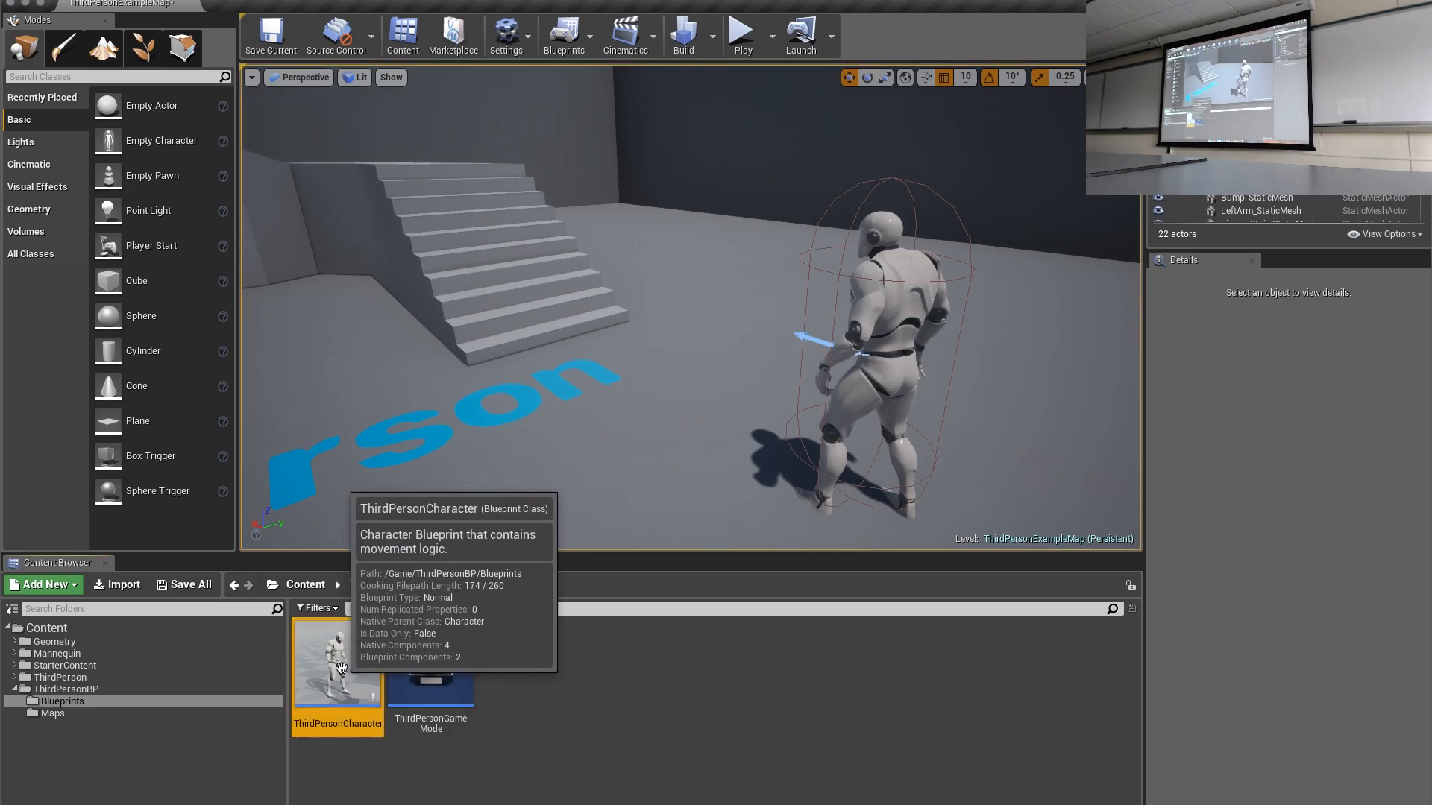
Create a Blueprint Class with the Actor parent class in the Blueprints folder and name it cube.
right_click(593, 654)
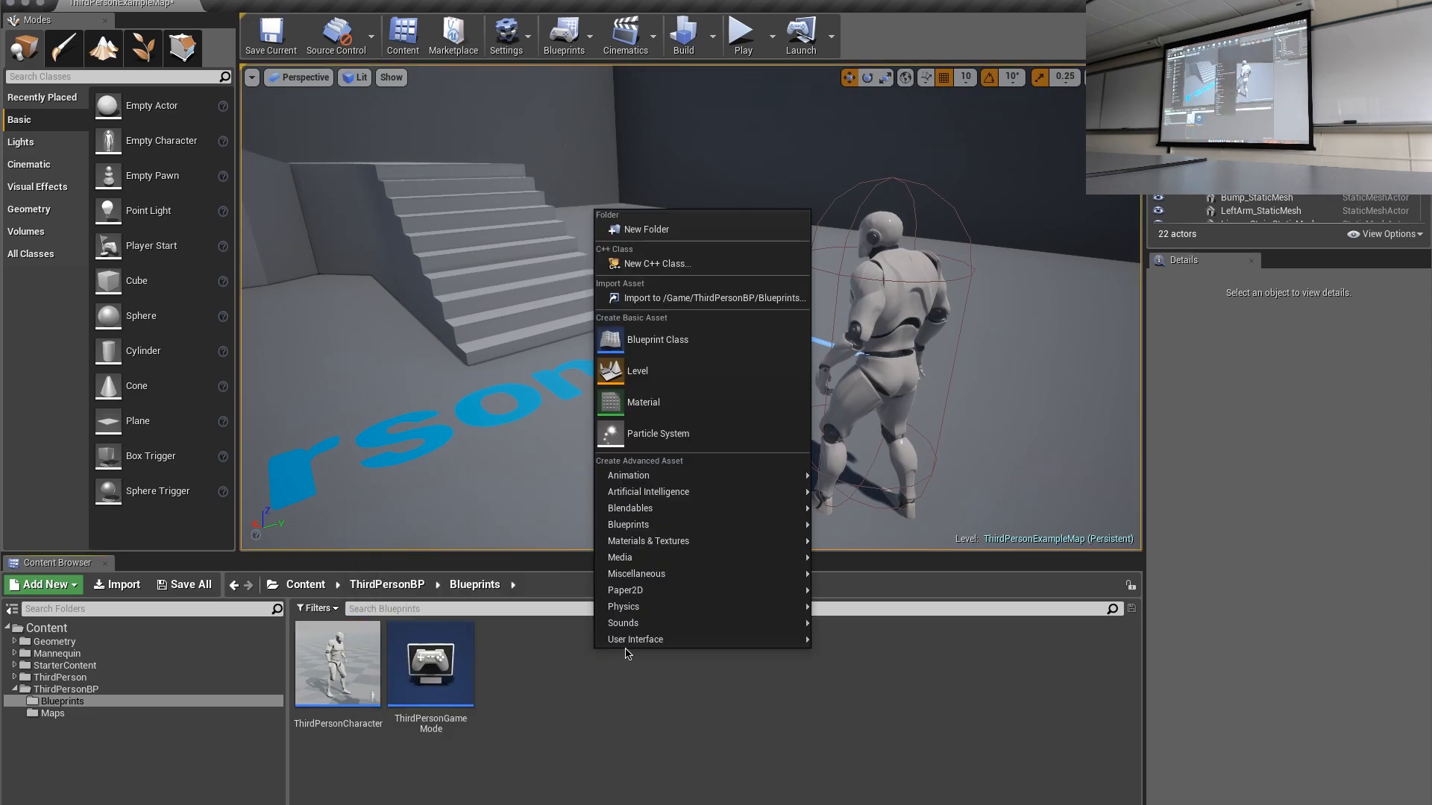
left_click(660, 347)
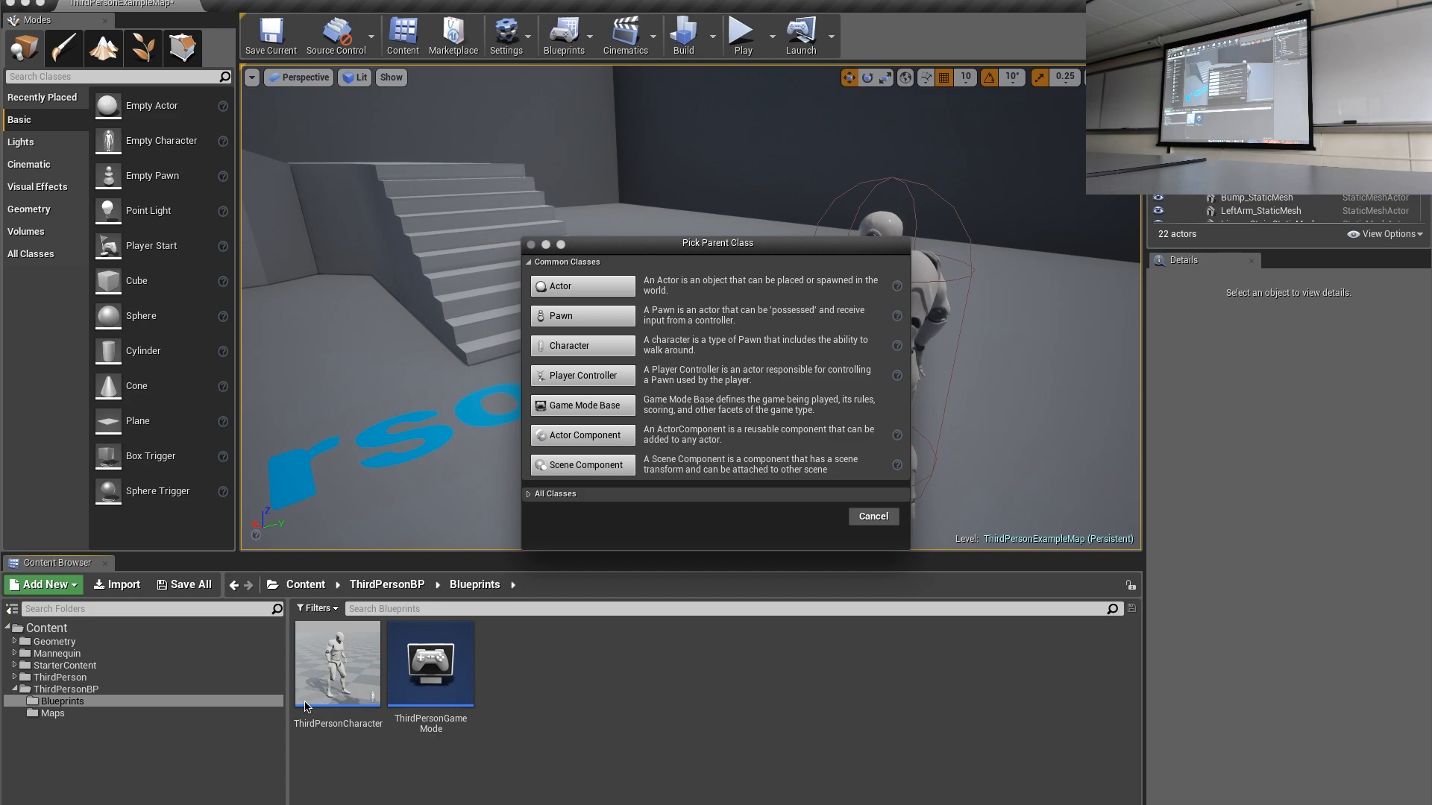
left_click(570, 312)
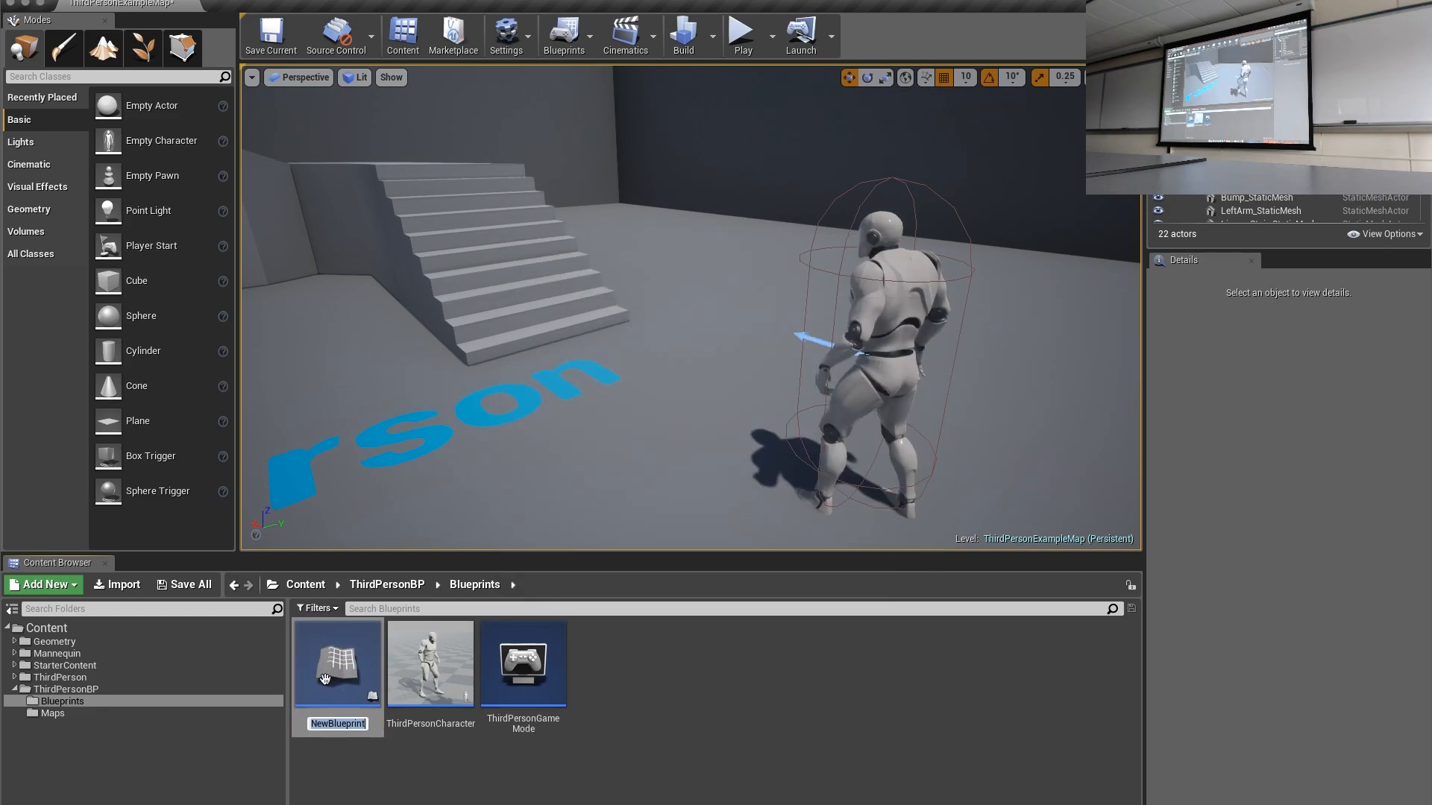
type("cube")
key("Return")
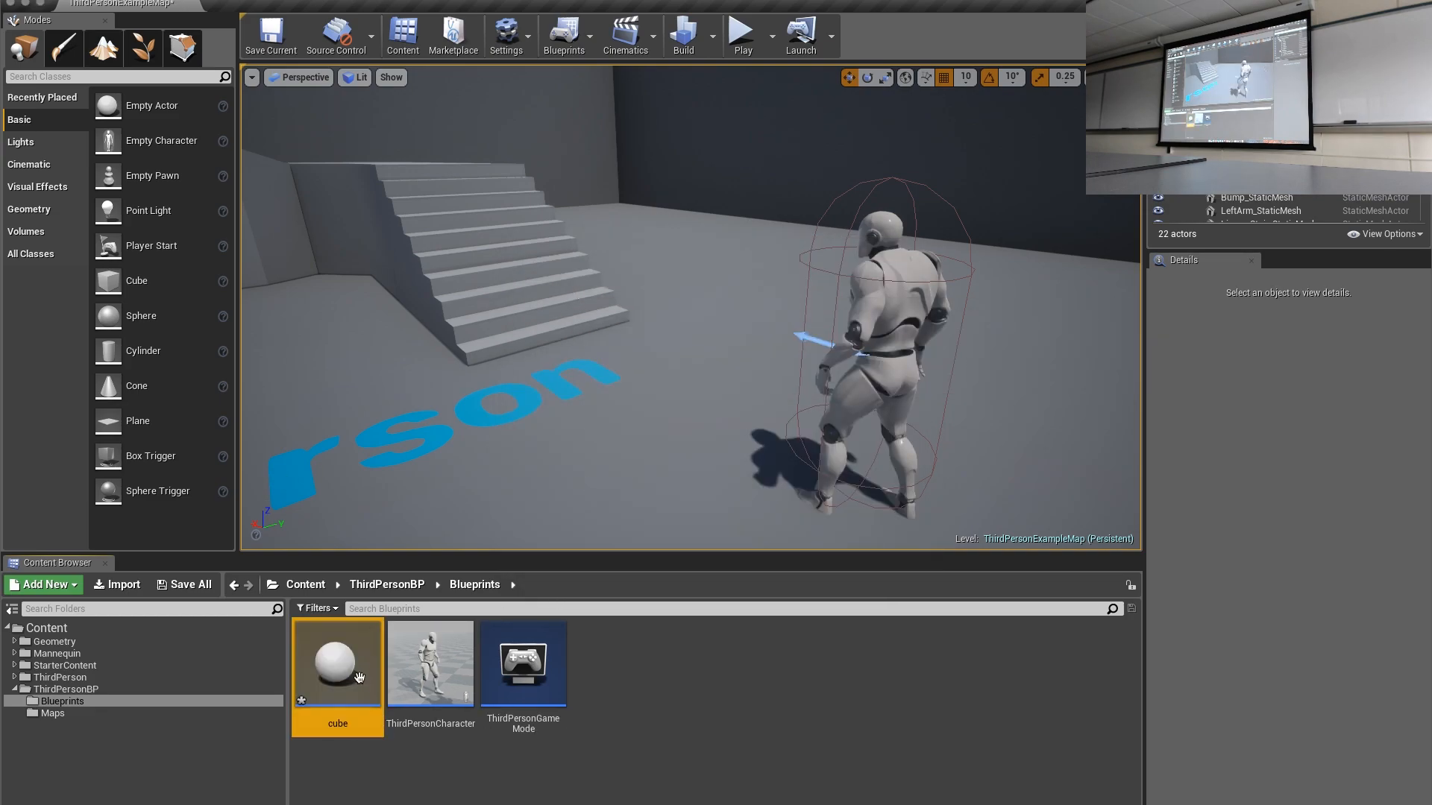
Open the cube blueprint and add a Static Mesh component named cube that uses the 1M_Cube mesh.
double_click(362, 659)
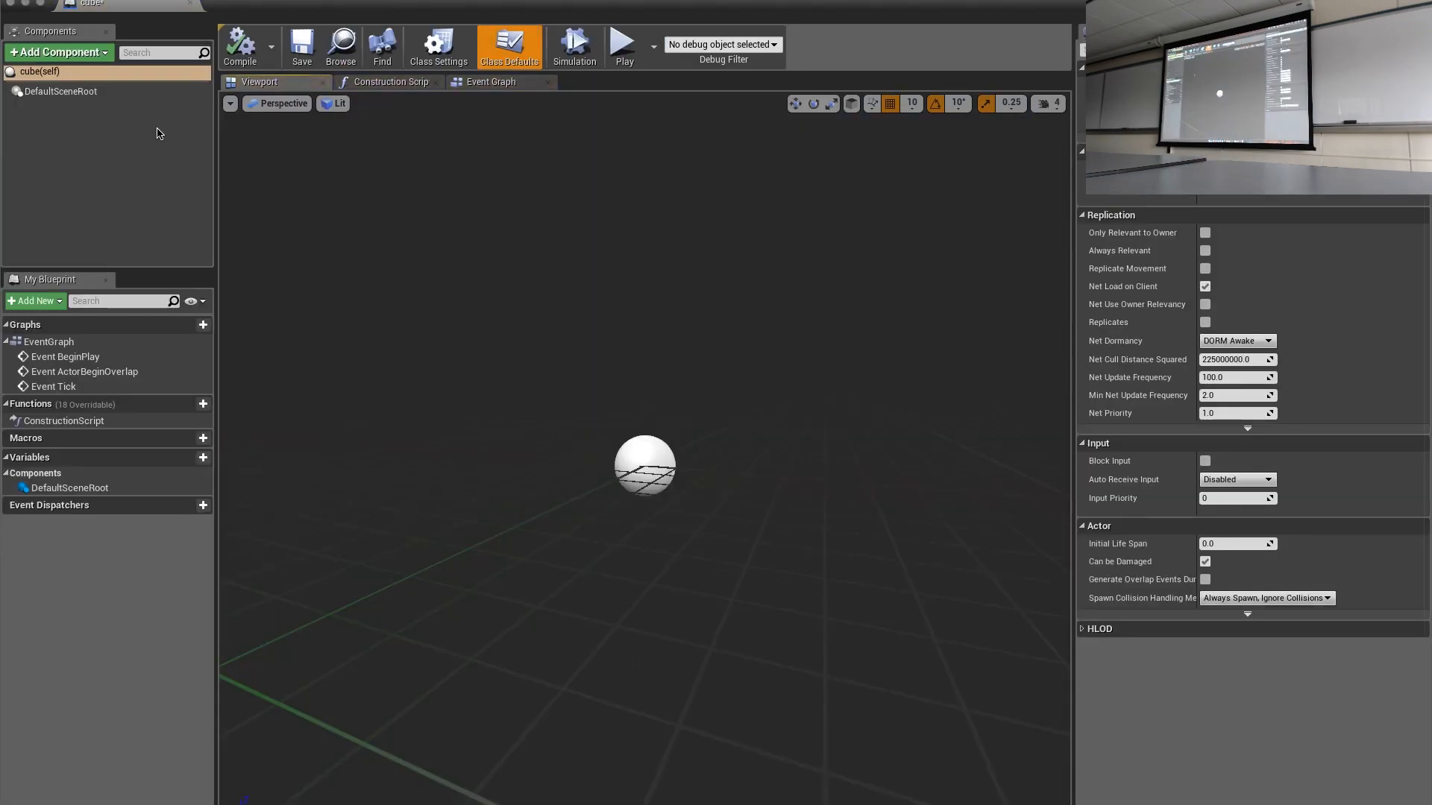
left_click(89, 55)
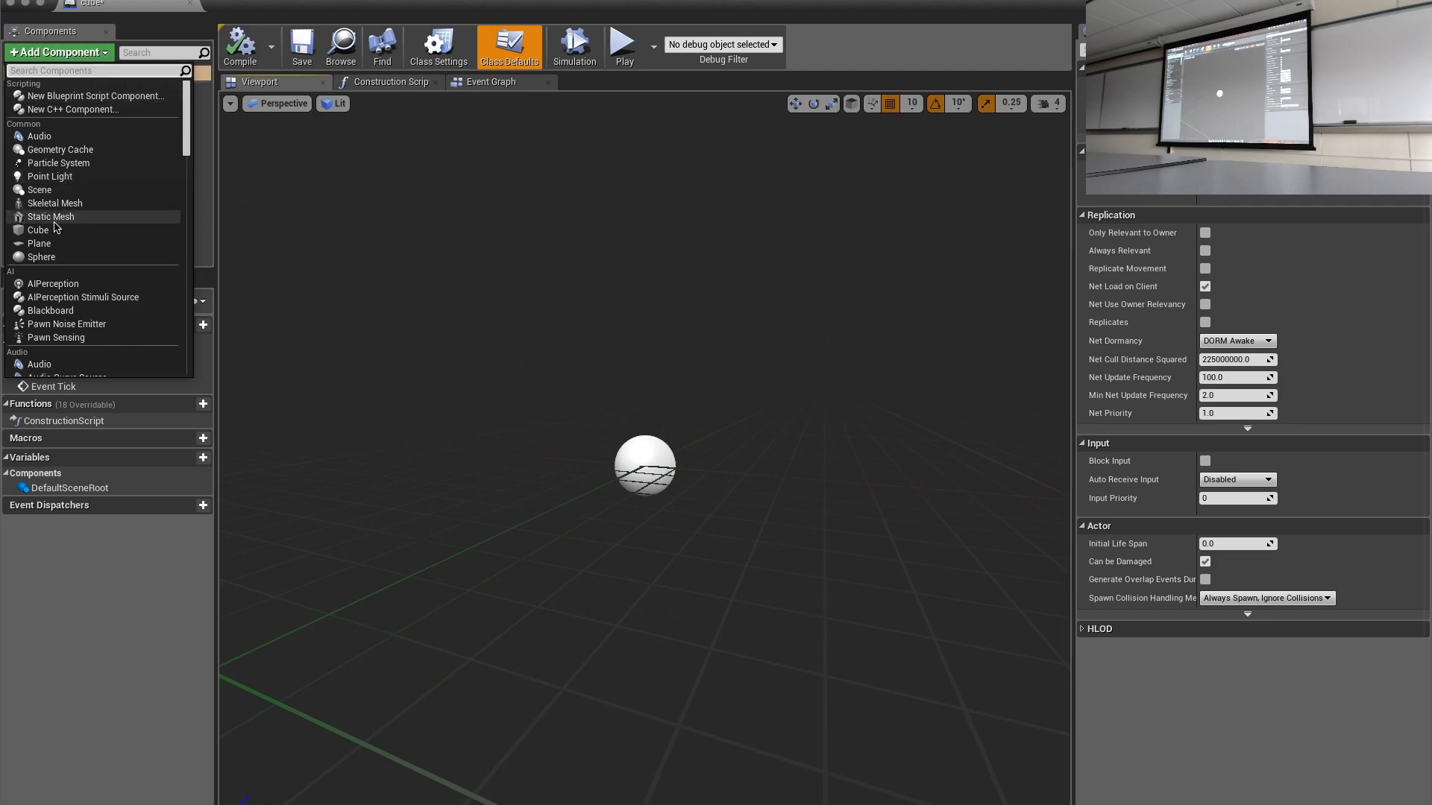
left_click(53, 217)
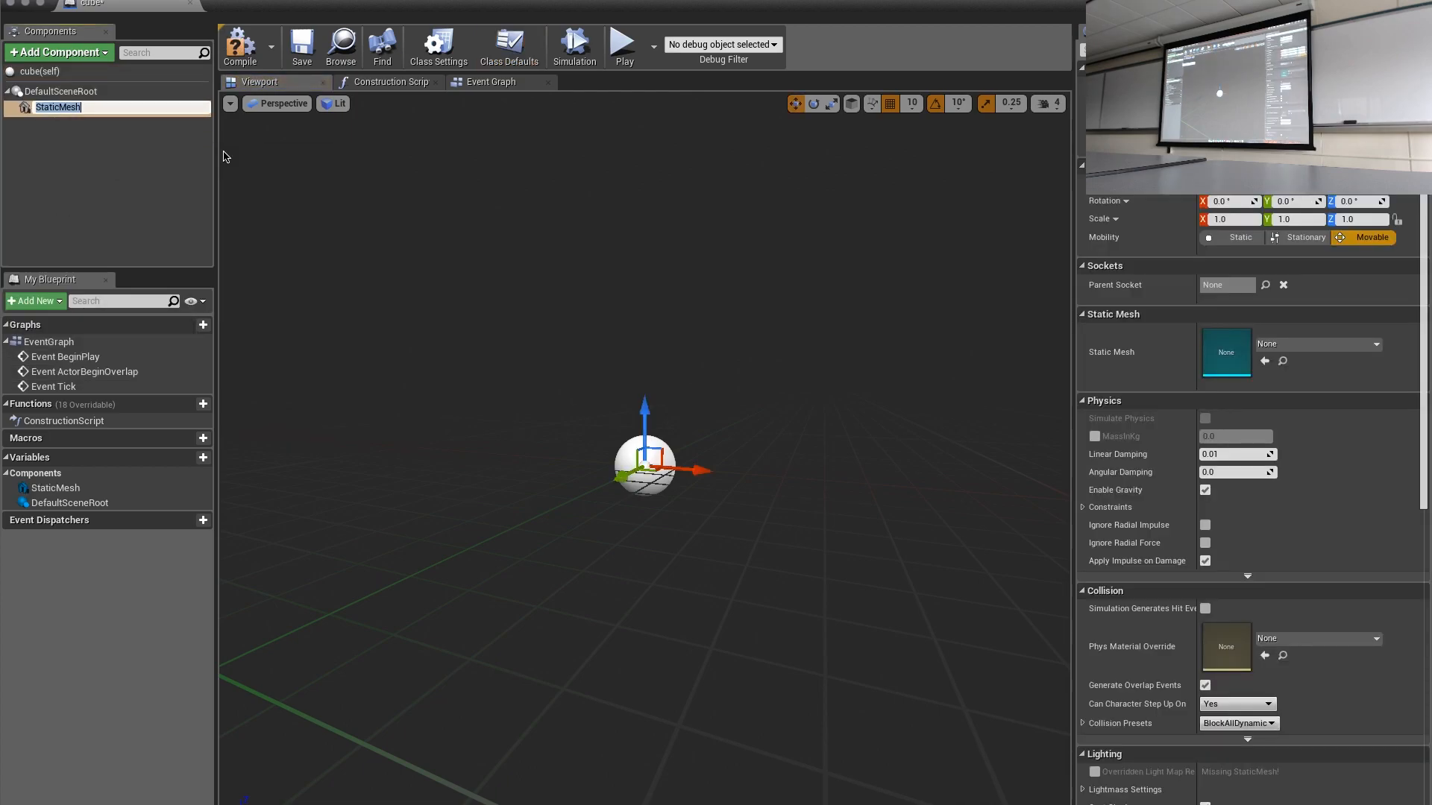
type("cub")
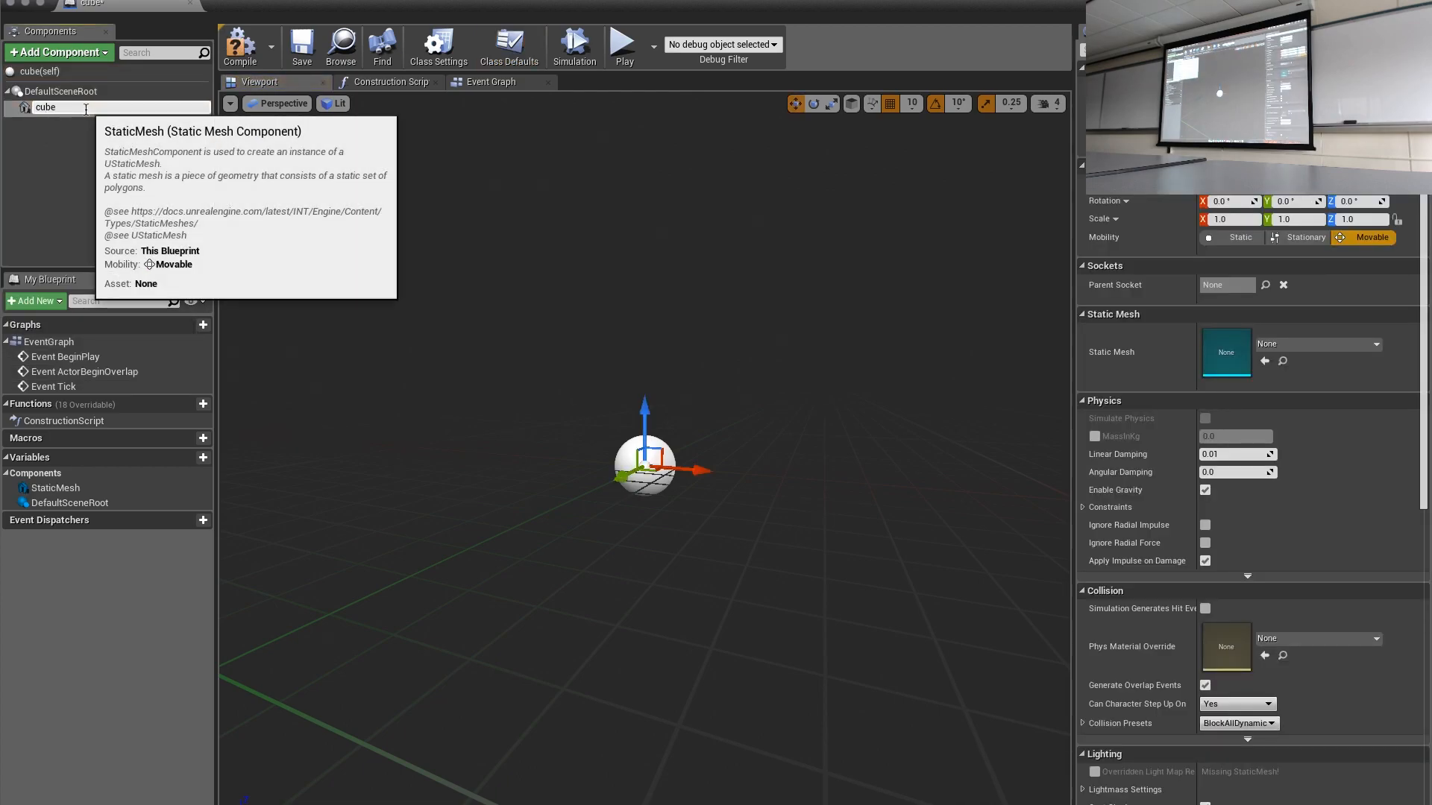
type("e")
key("Return")
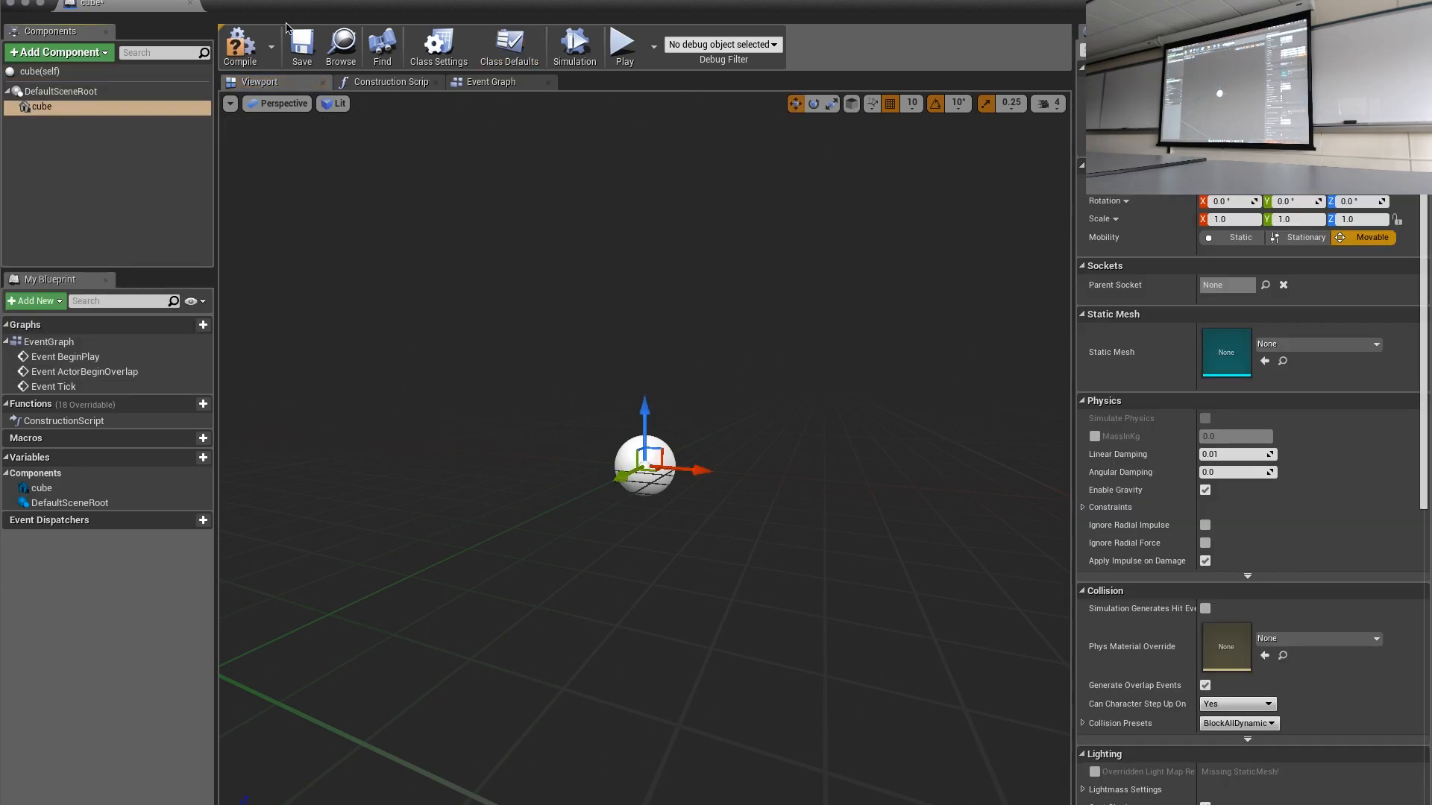
left_click(1314, 344)
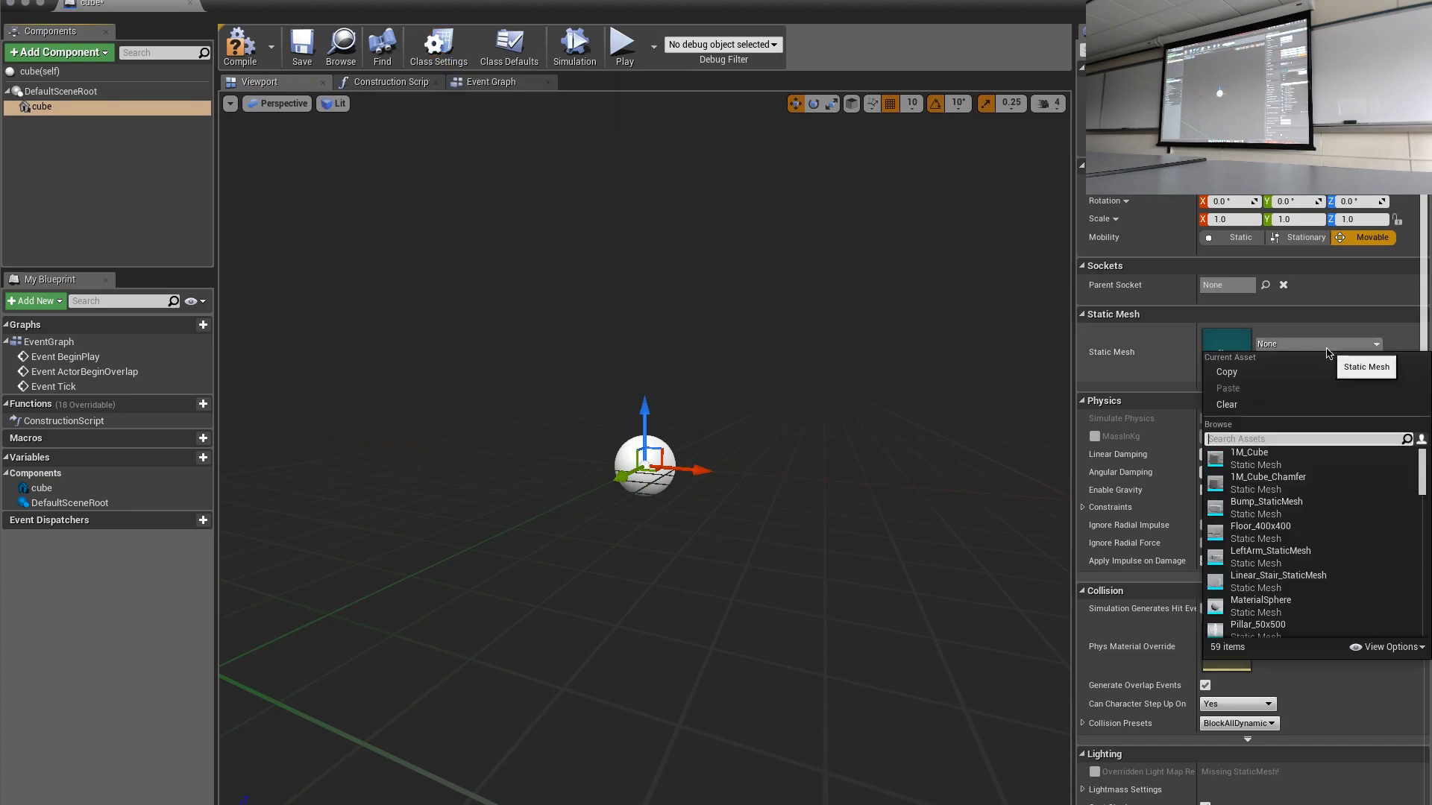
left_click(1265, 466)
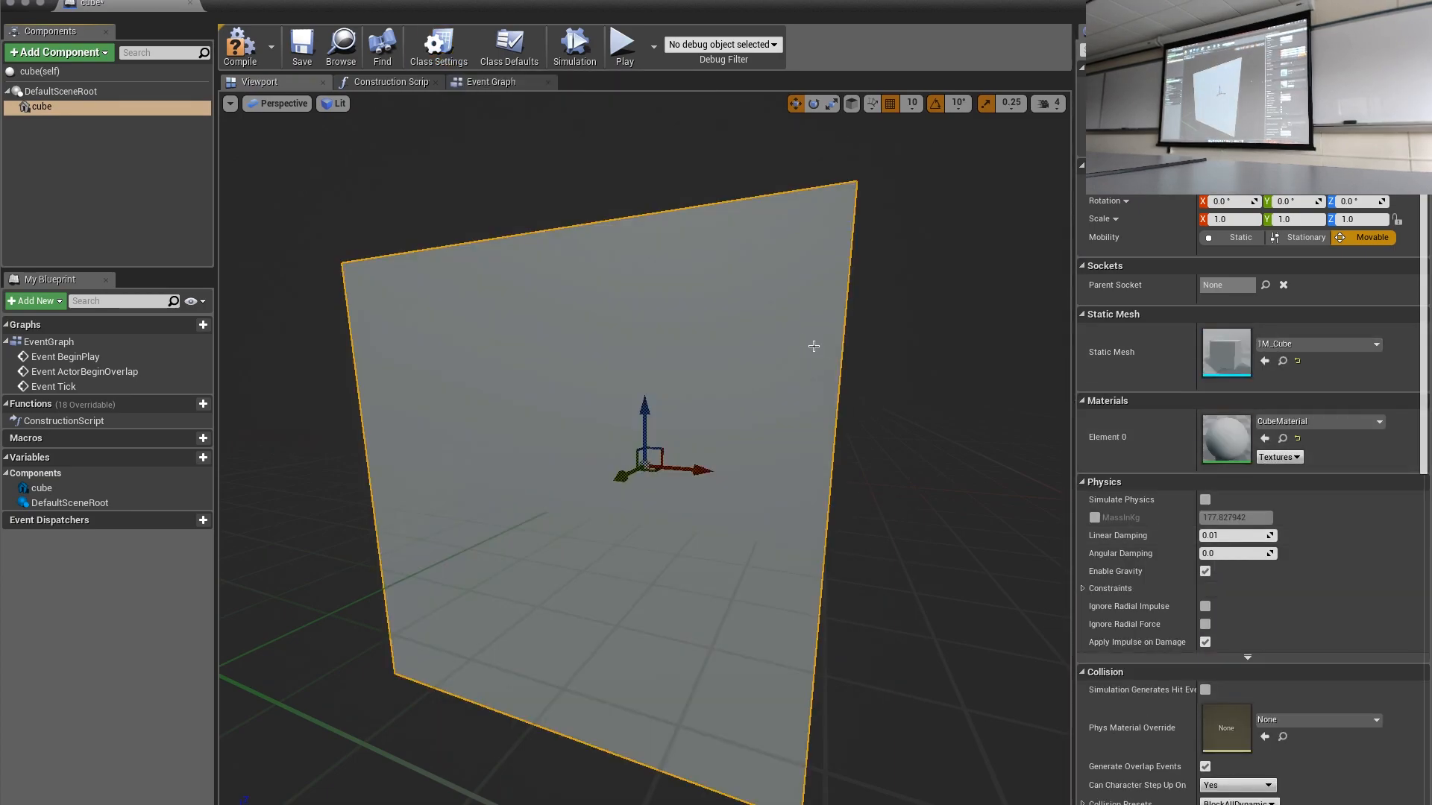
Scale the cube component to 0.25 on all three axes, then compile, save and close the blueprint.
left_click(831, 103)
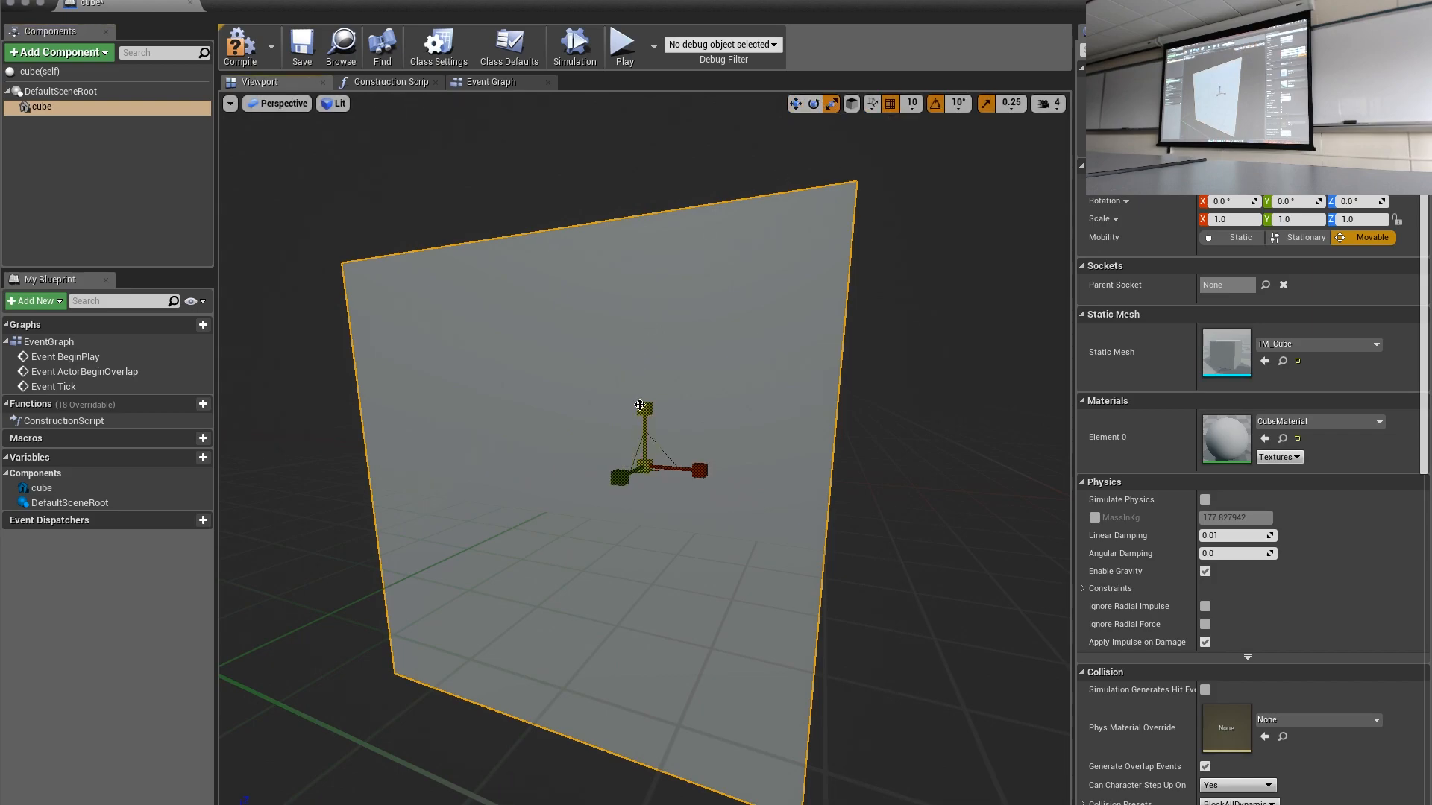
left_click_drag(644, 409, 644, 429)
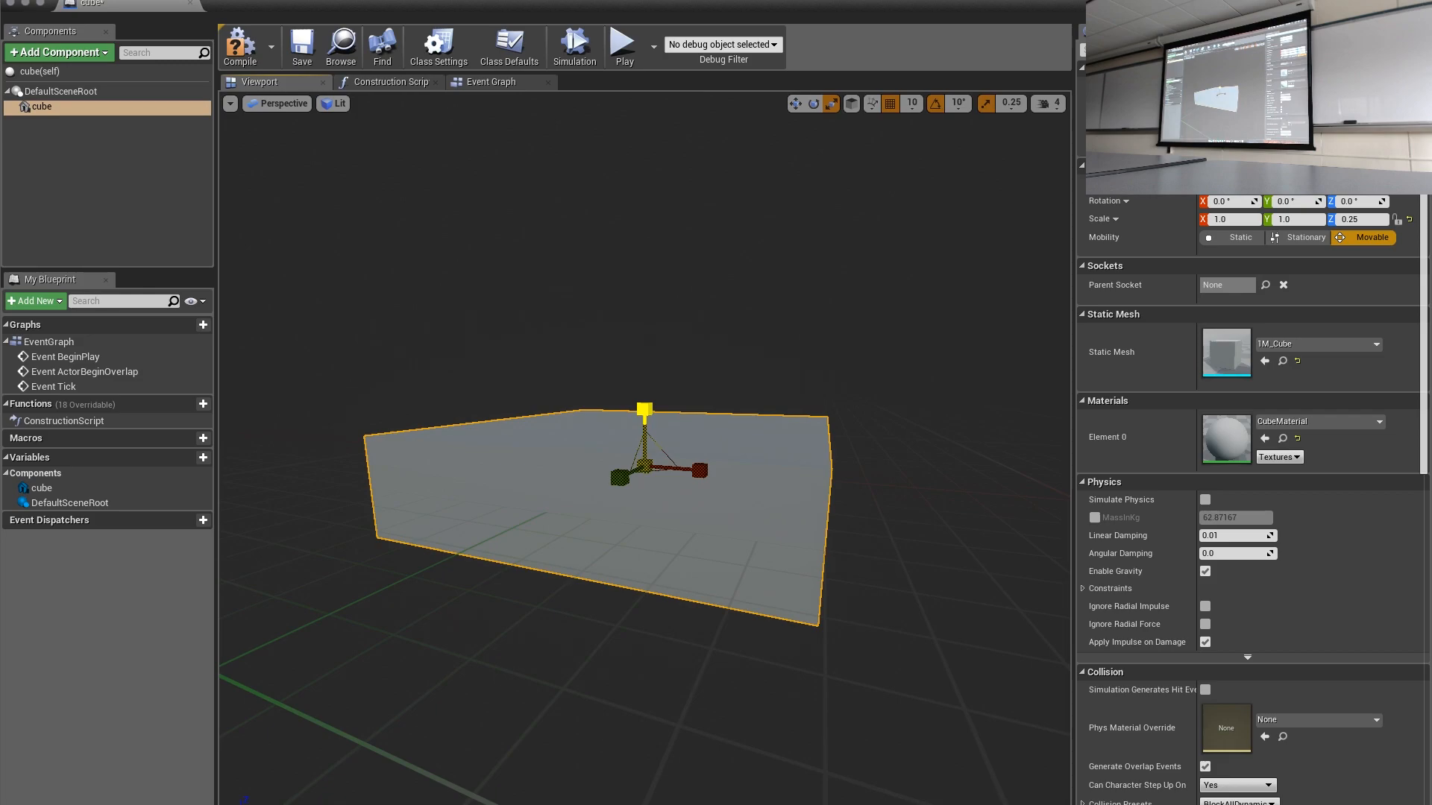
left_click_drag(700, 471, 666, 462)
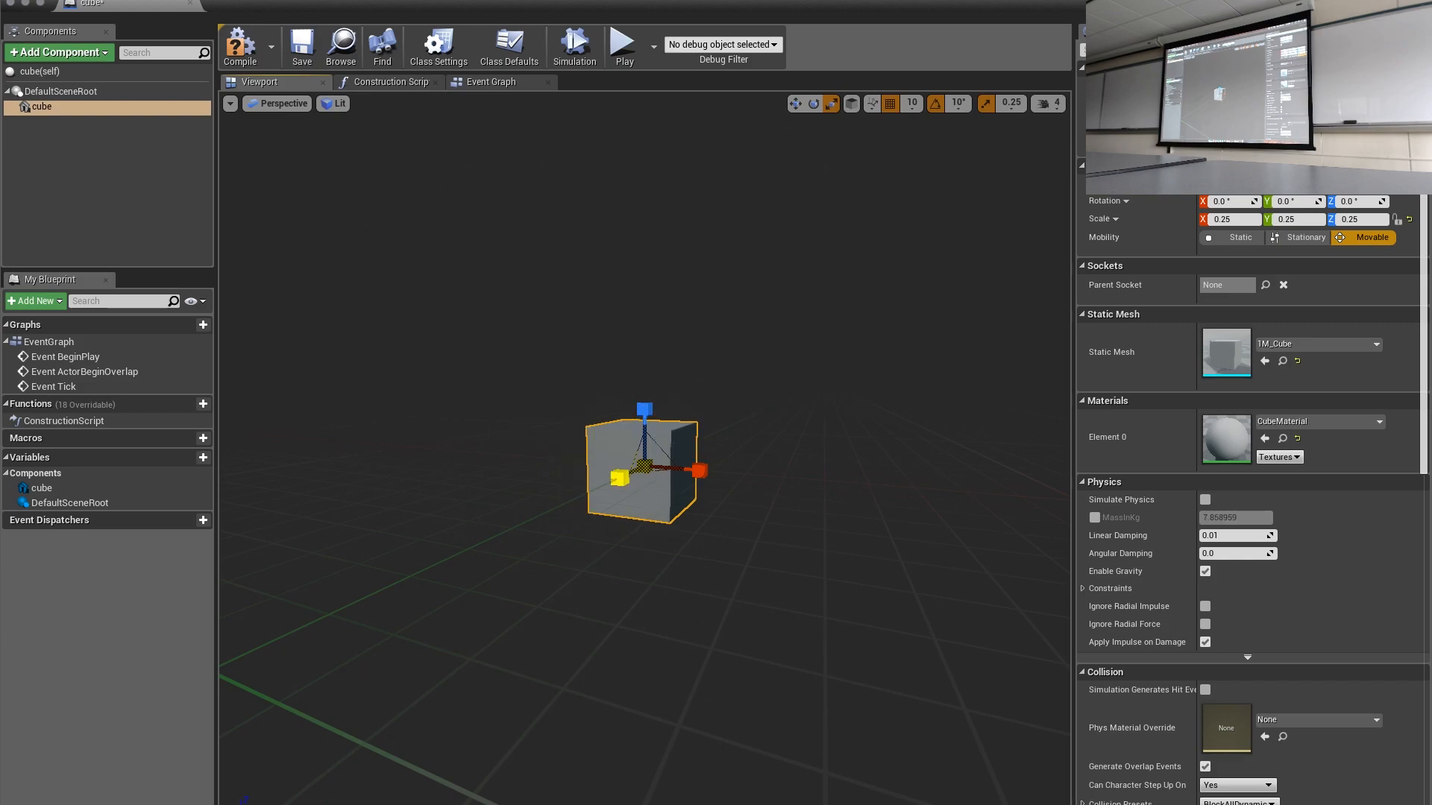
left_click(252, 49)
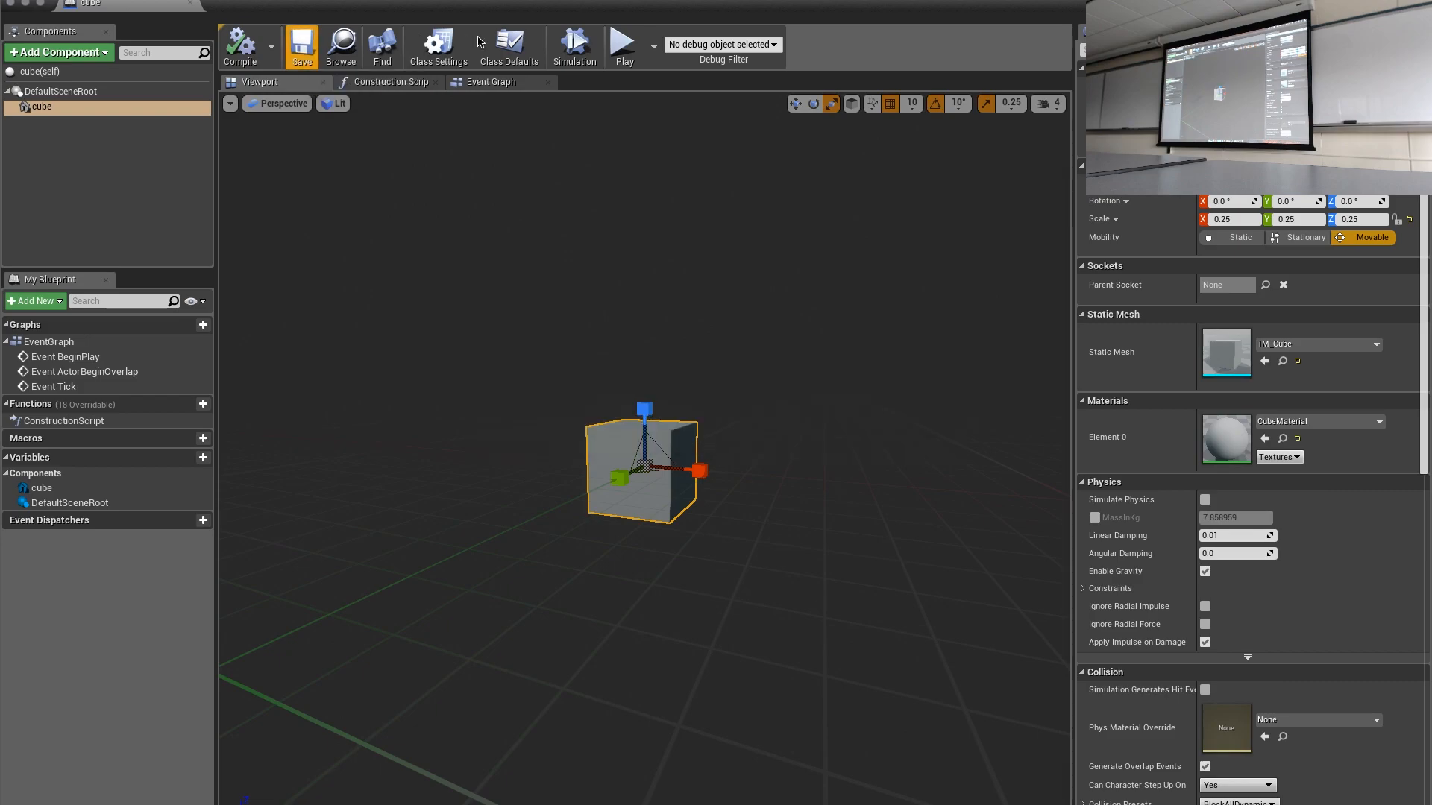
left_click(11, 3)
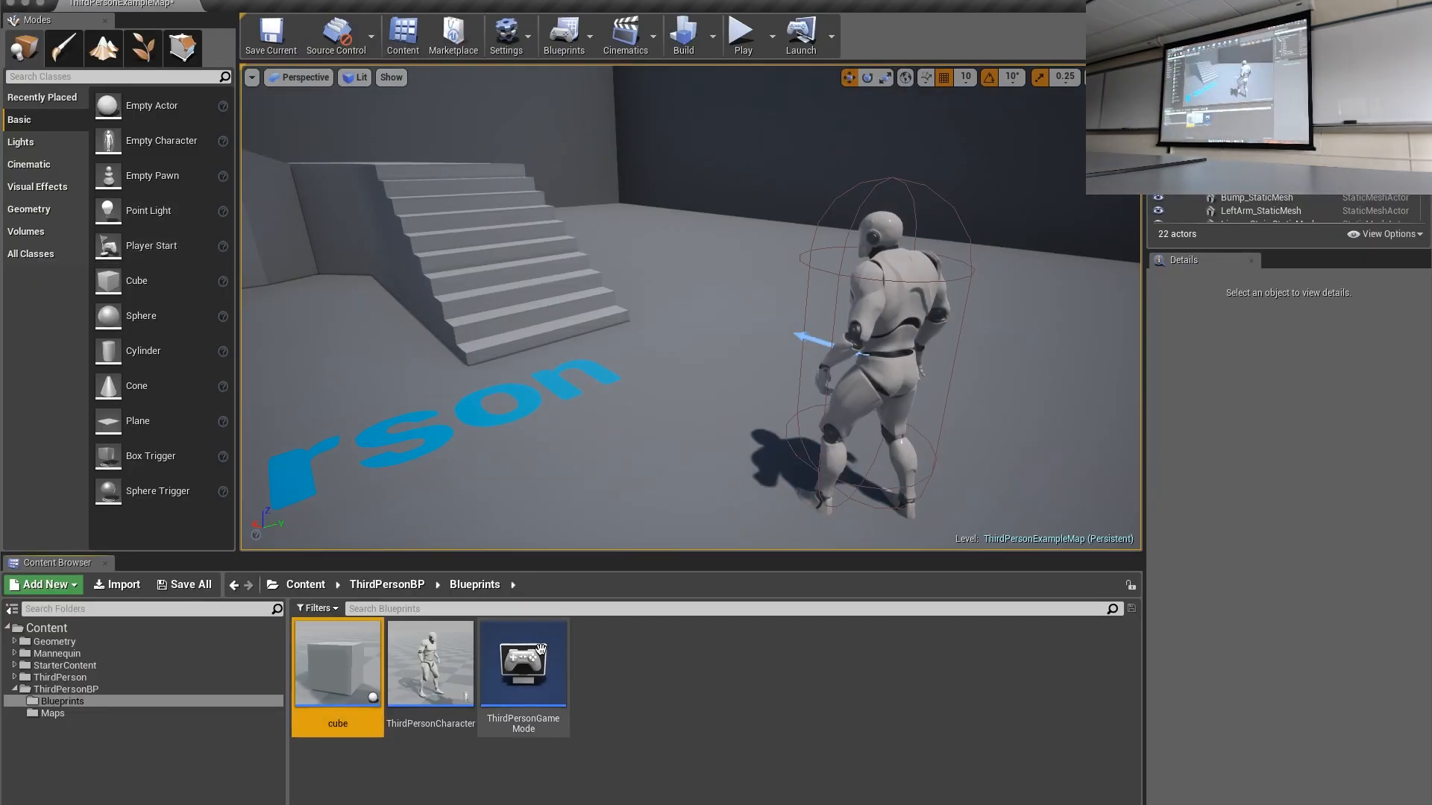
Open the ThirdPersonCharacter blueprint and place a copy of the InputAction Jump event below the Event Tick logic.
double_click(424, 659)
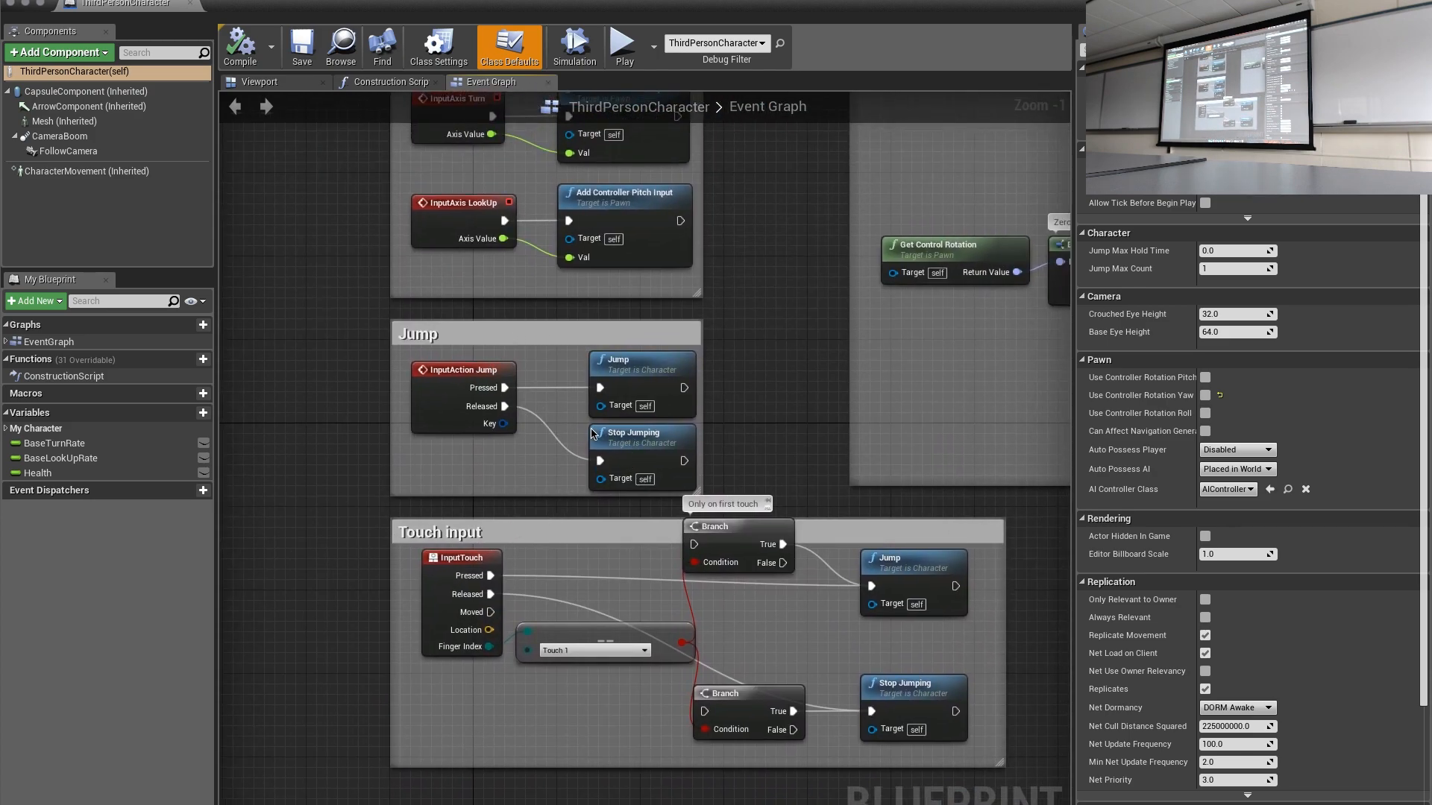
left_click(468, 379)
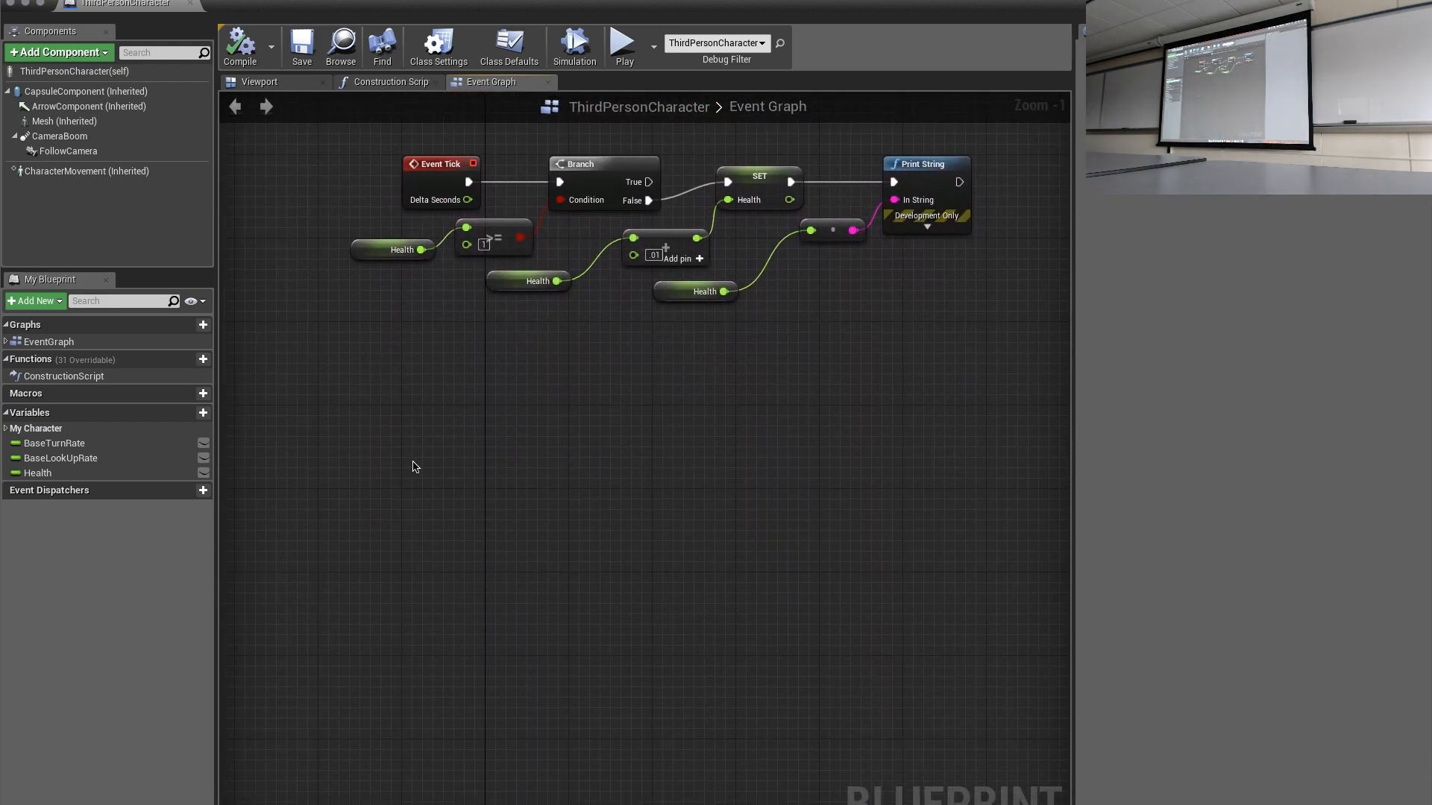
key("ctrl+v")
left_click_drag(450, 464, 442, 415)
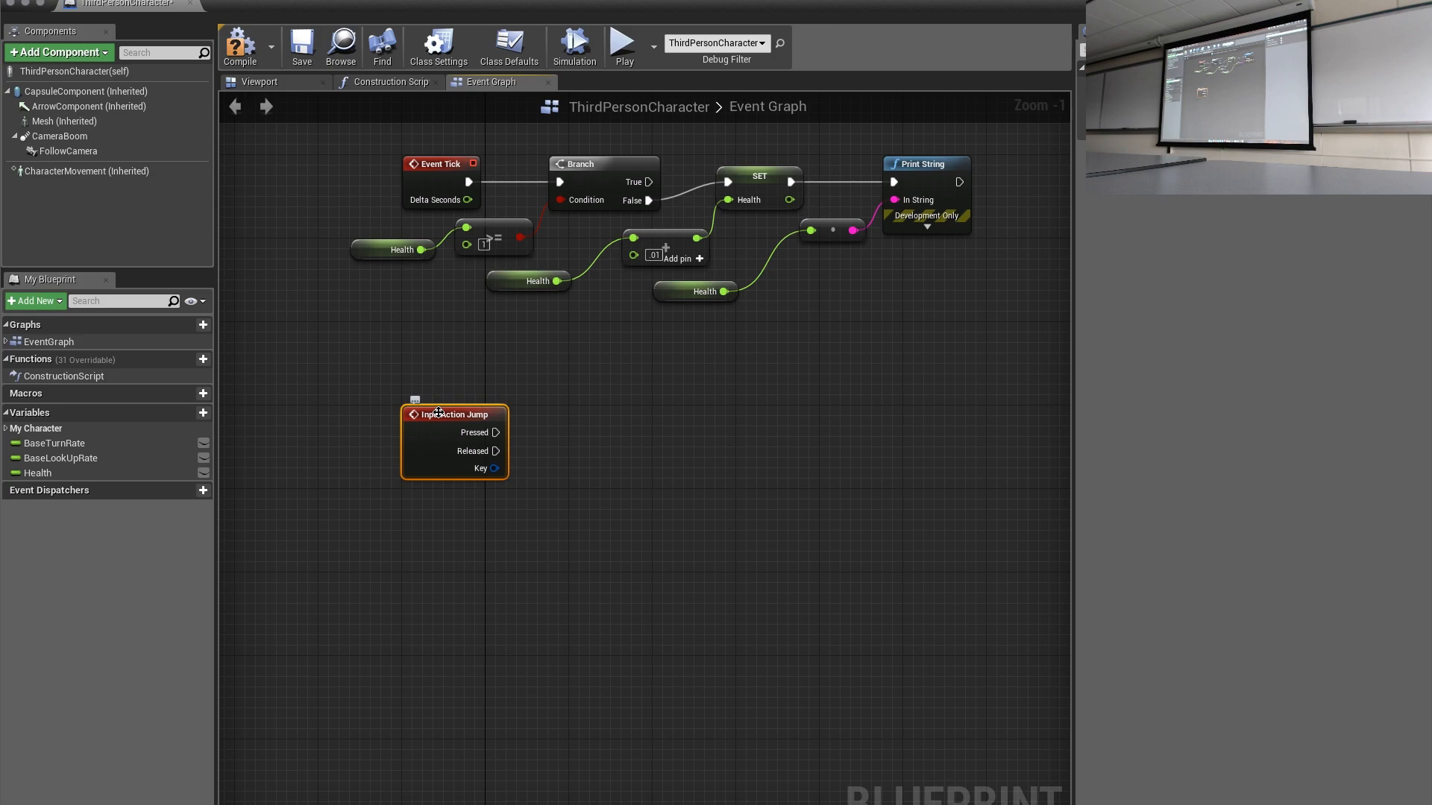
Add a Spawn Actor from Class node driven by the copied Jump event's Pressed output and align it beside the event.
left_click_drag(496, 433, 615, 436)
type("Sp")
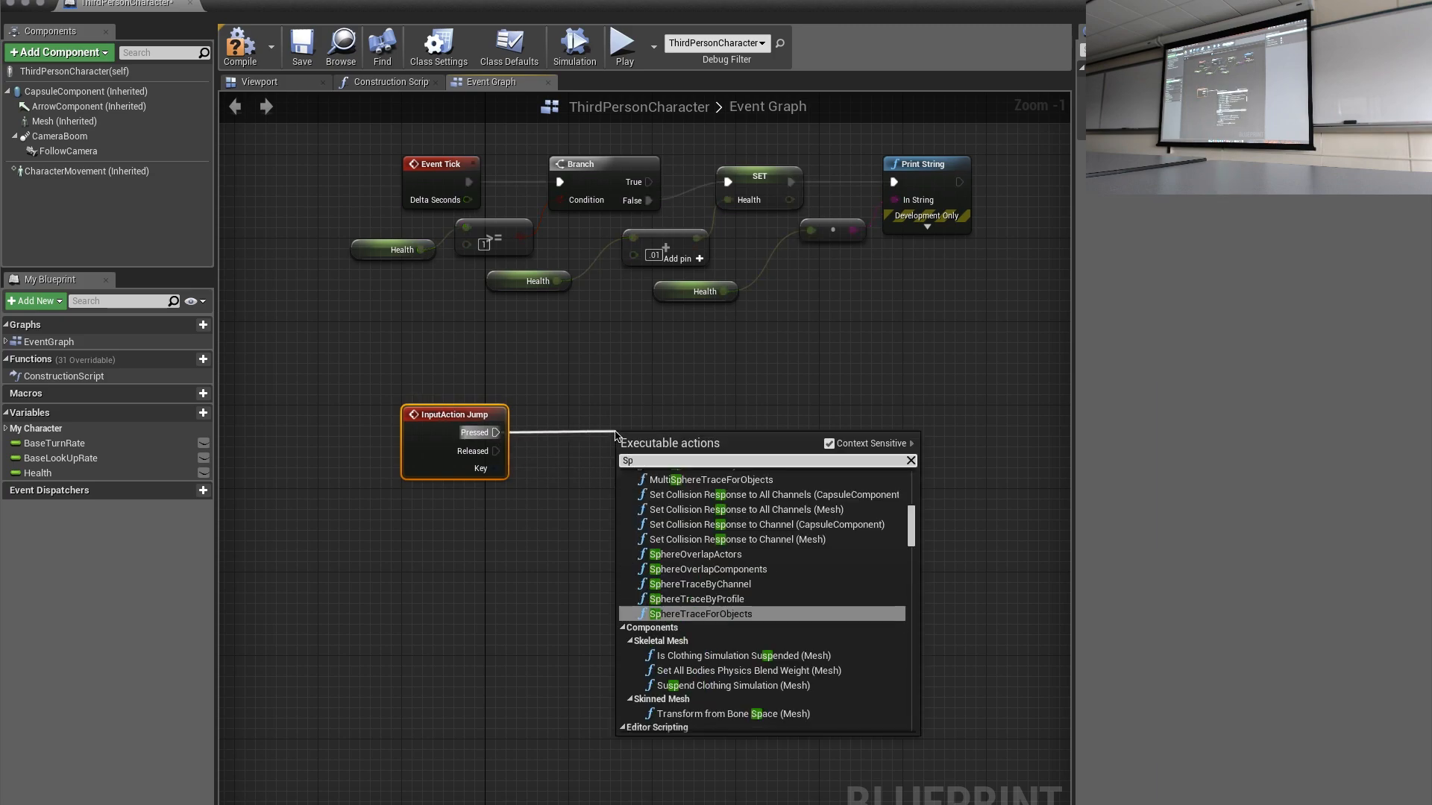
type("an")
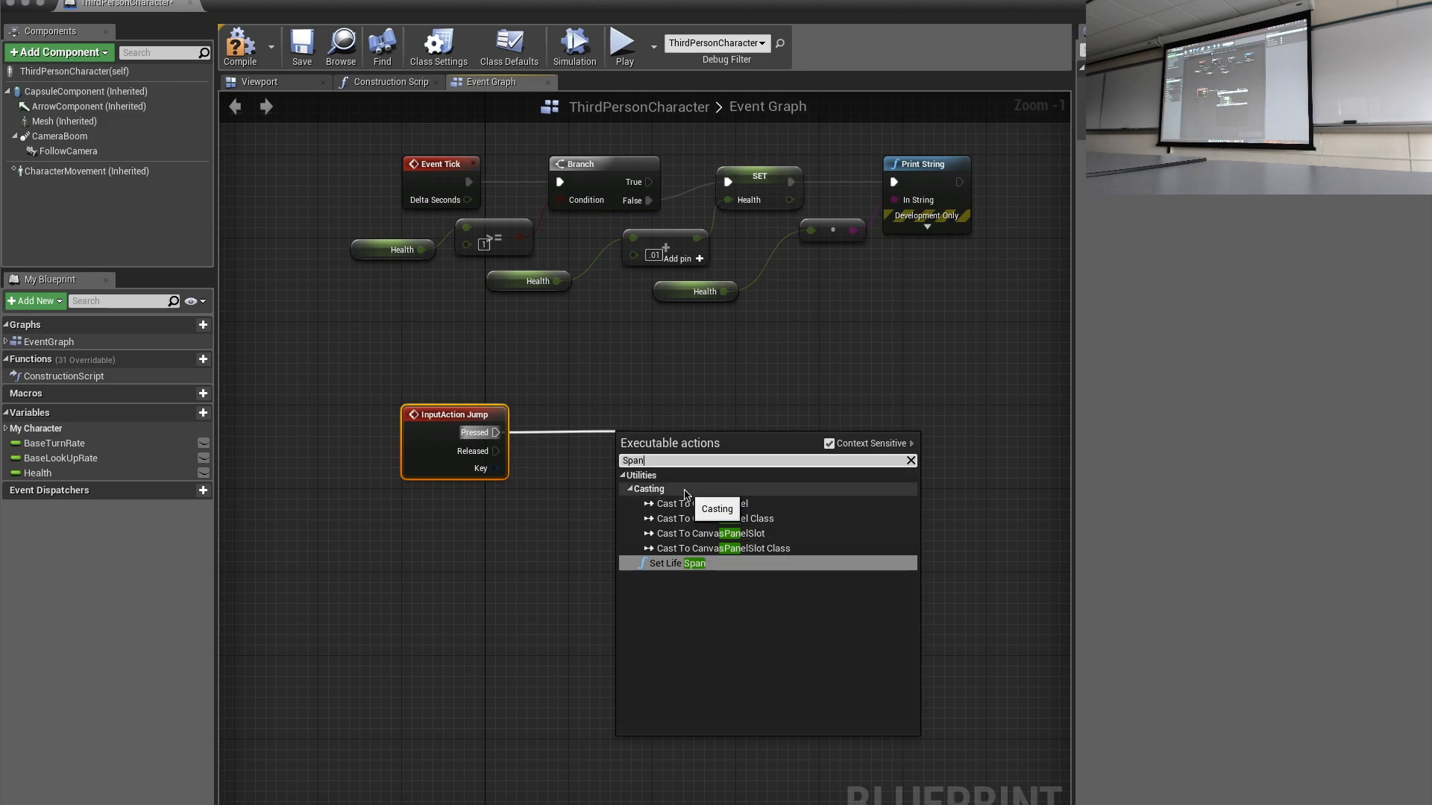
key("BackSpace")
type("w n")
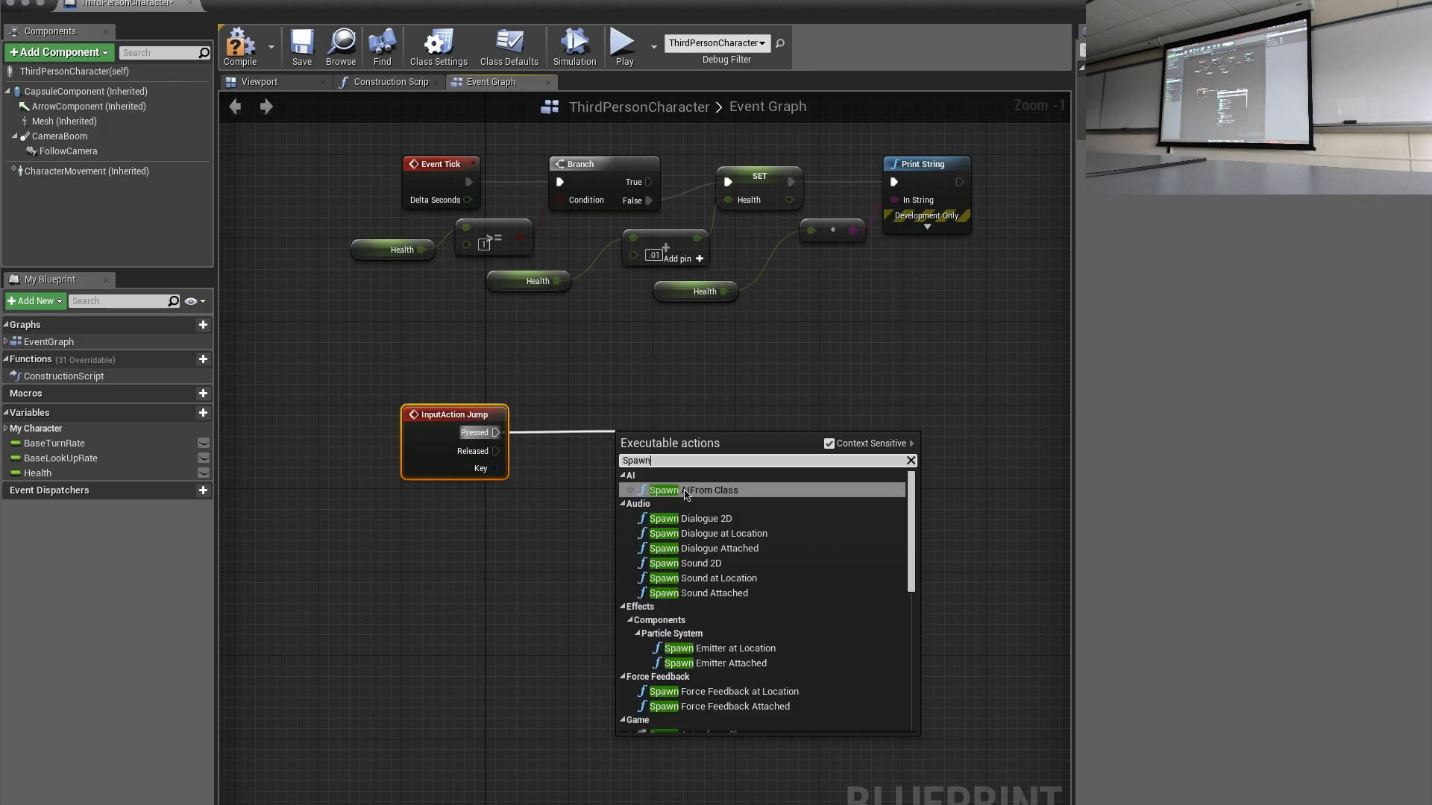
type("ac")
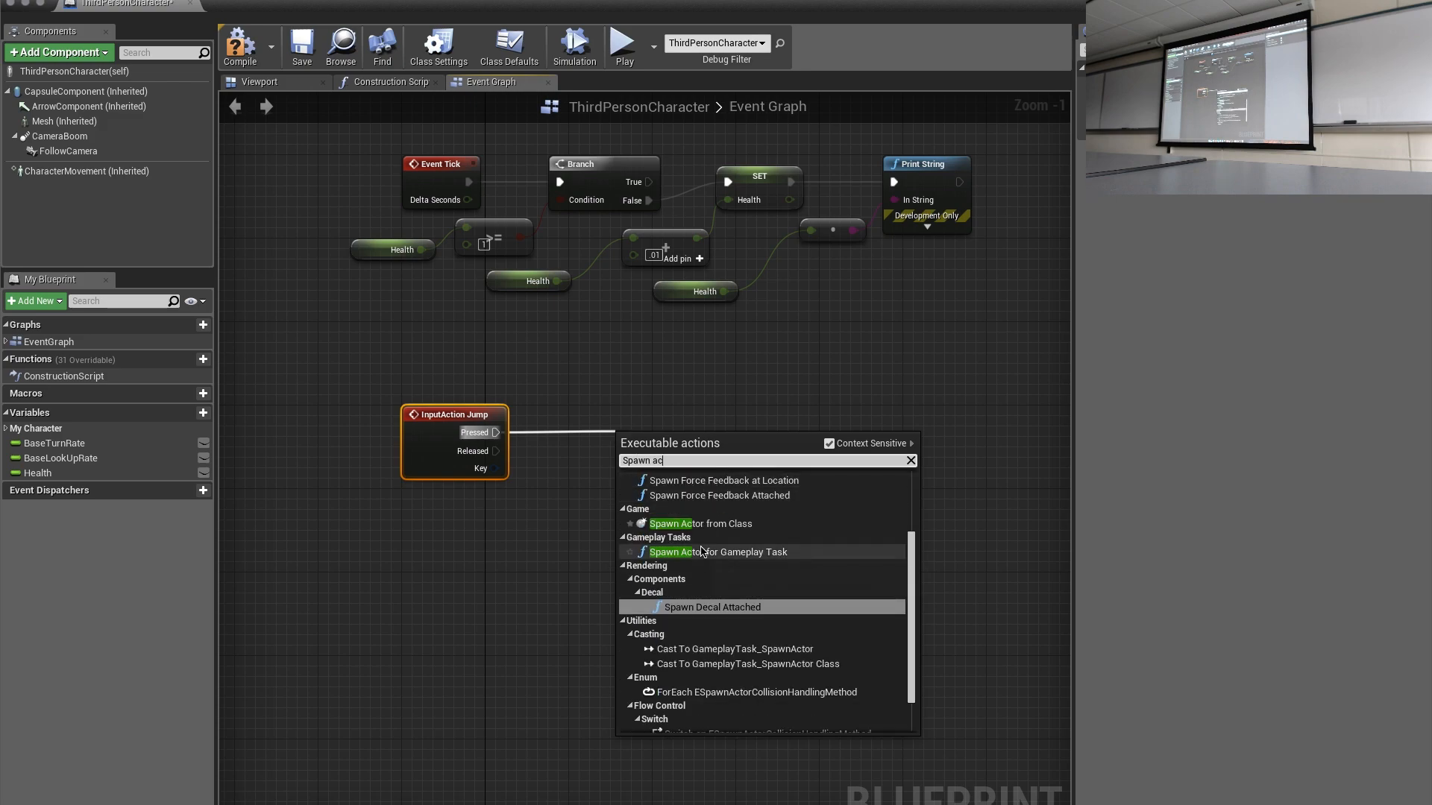
key("BackSpace")
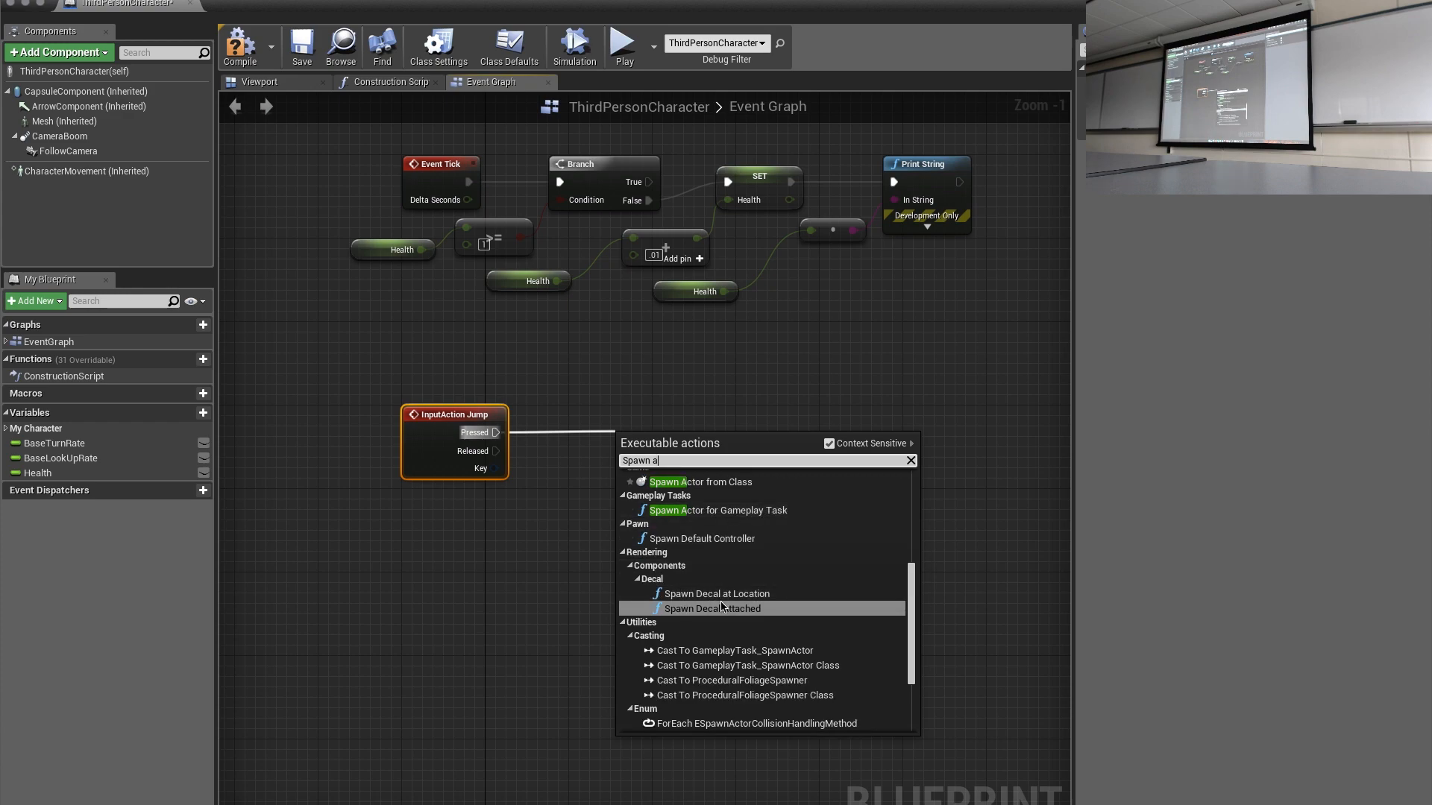
left_click(705, 482)
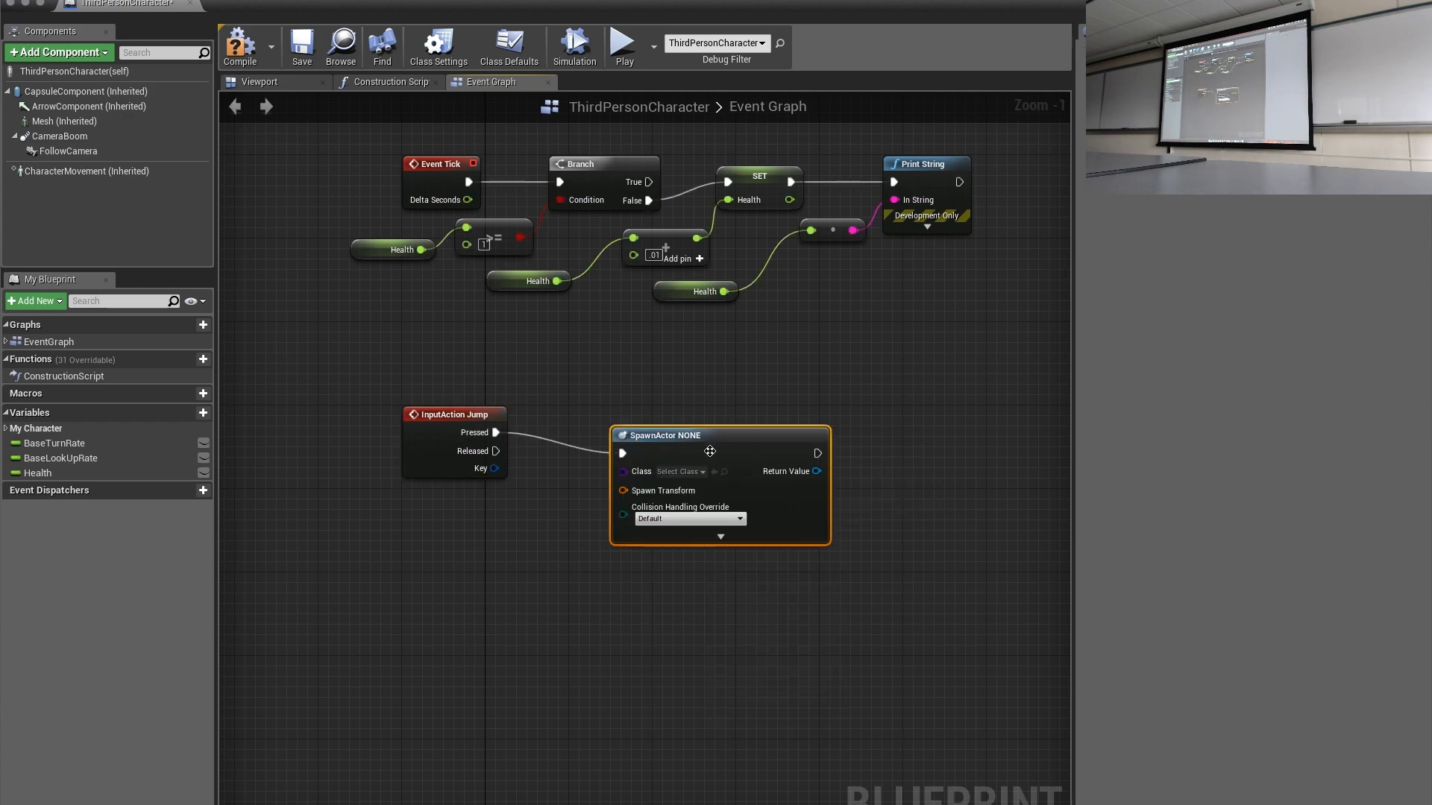
left_click_drag(704, 443, 664, 429)
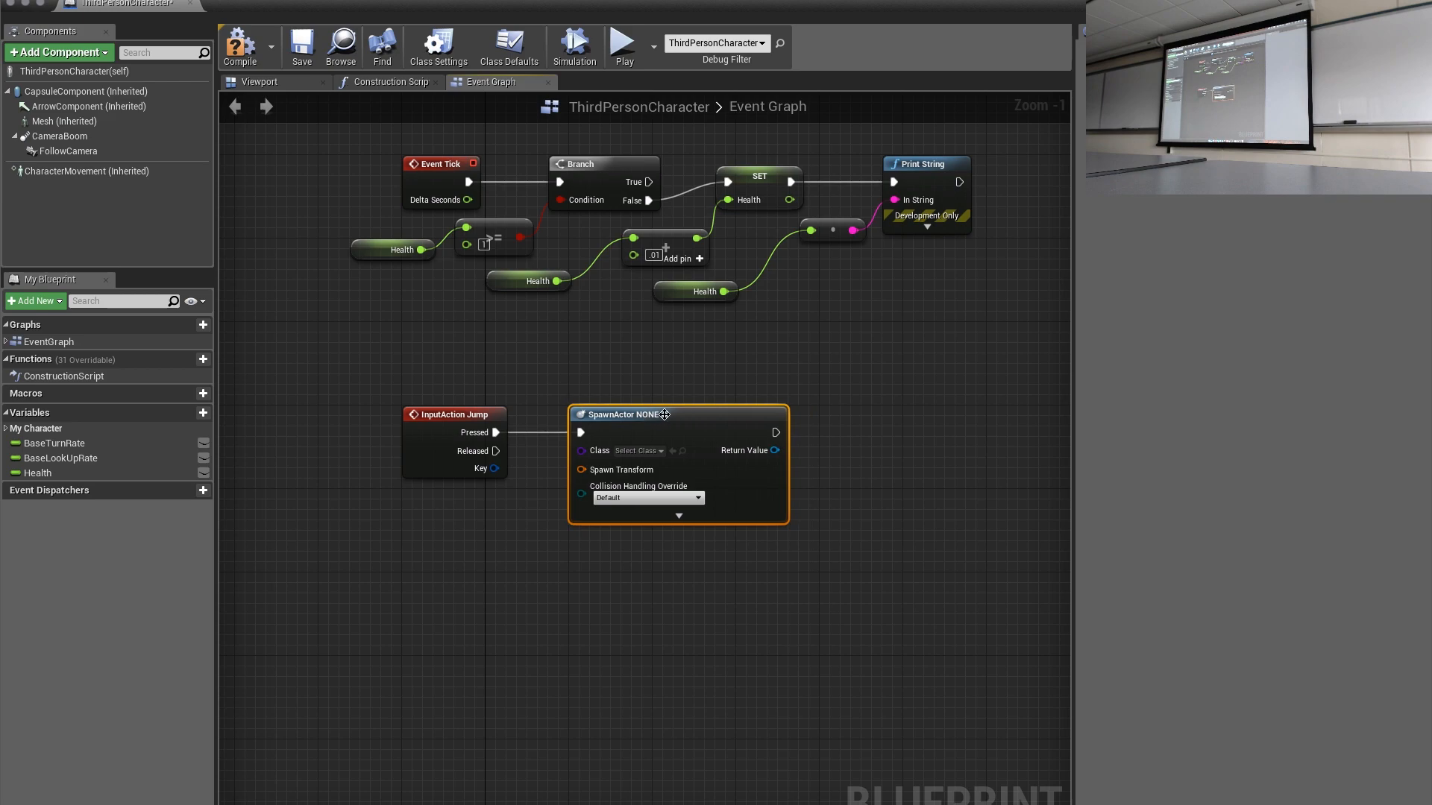
Set the SpawnActor node's class to cube and feed its Spawn Transform from a GetActorTransform node placed below the Jump event.
left_click(660, 452)
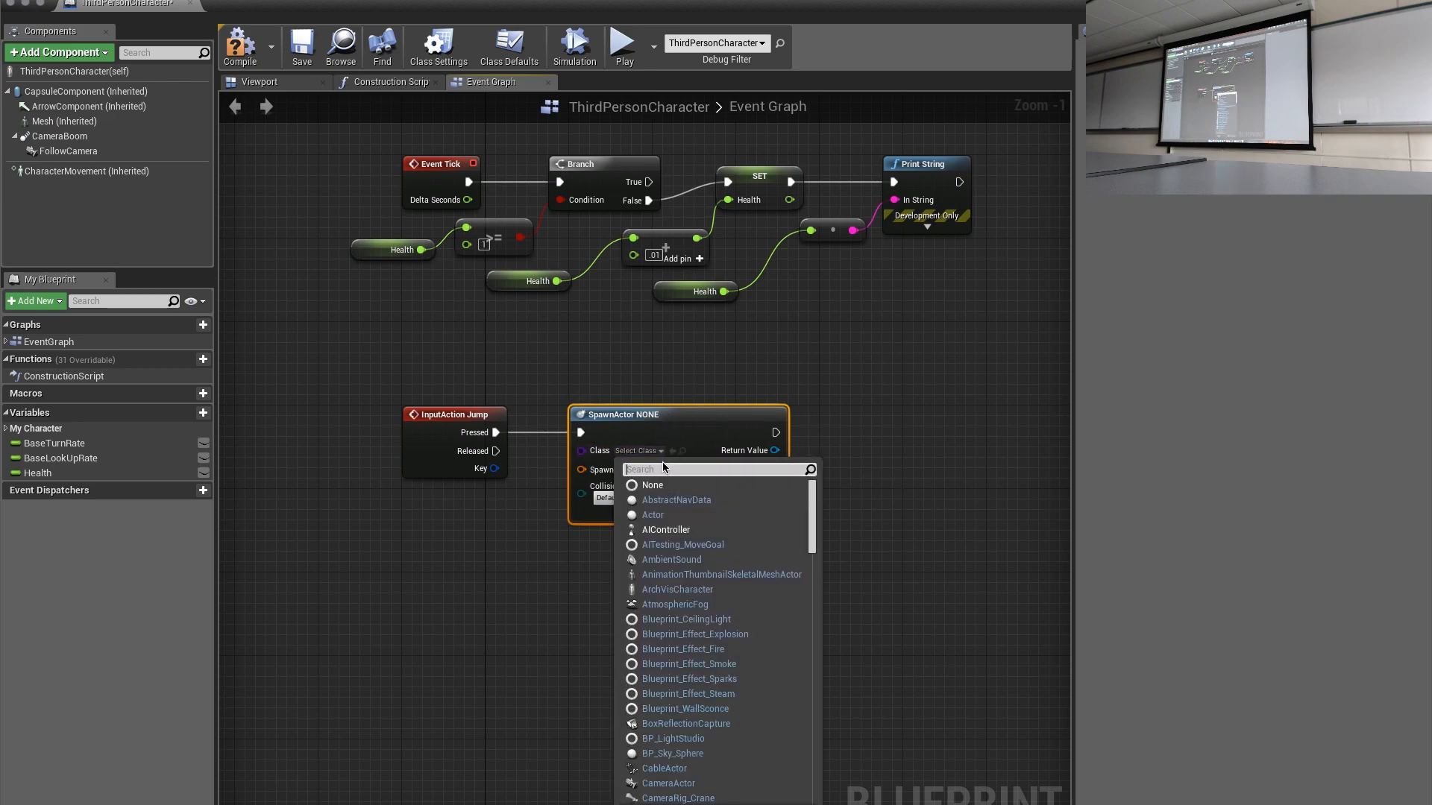
type("cube")
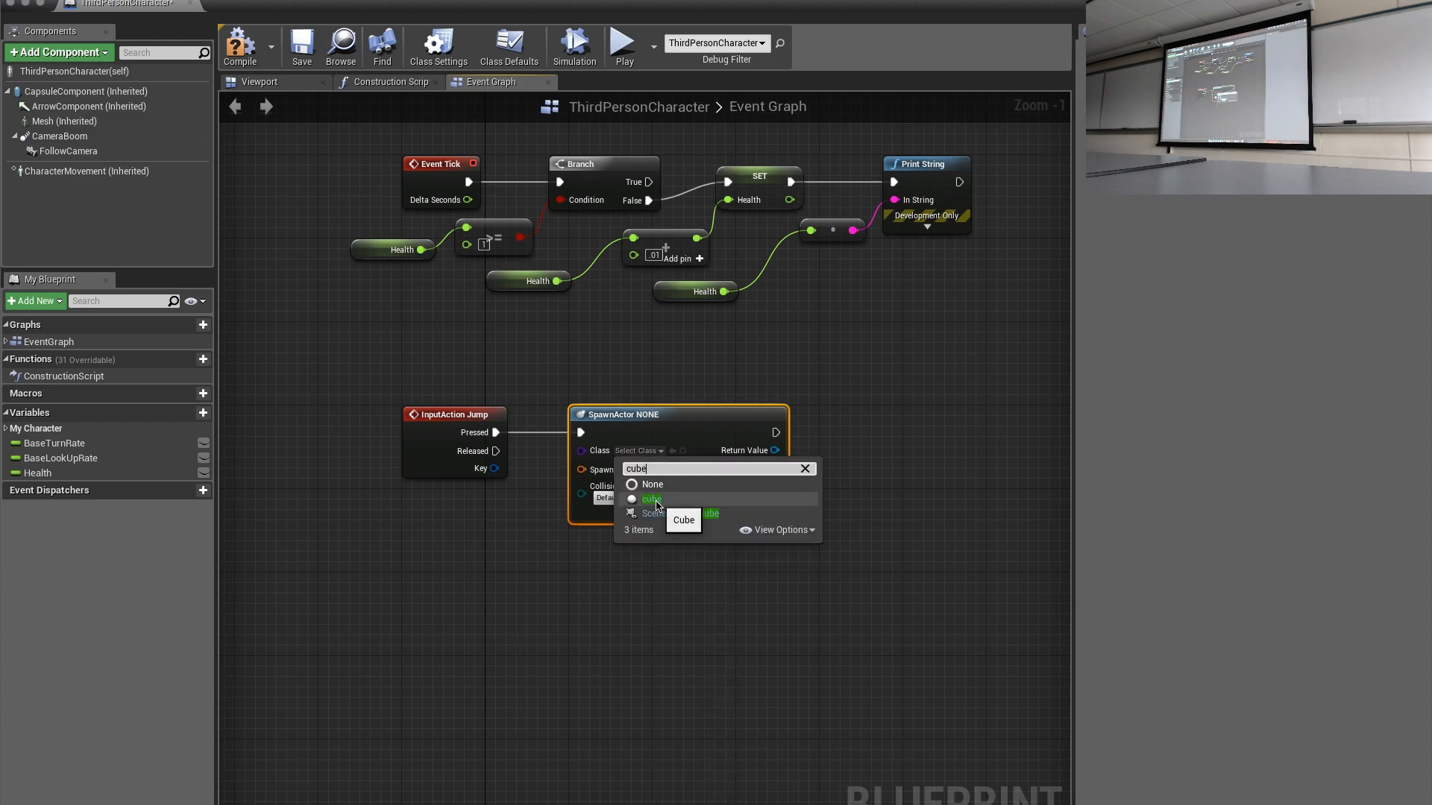
left_click(658, 504)
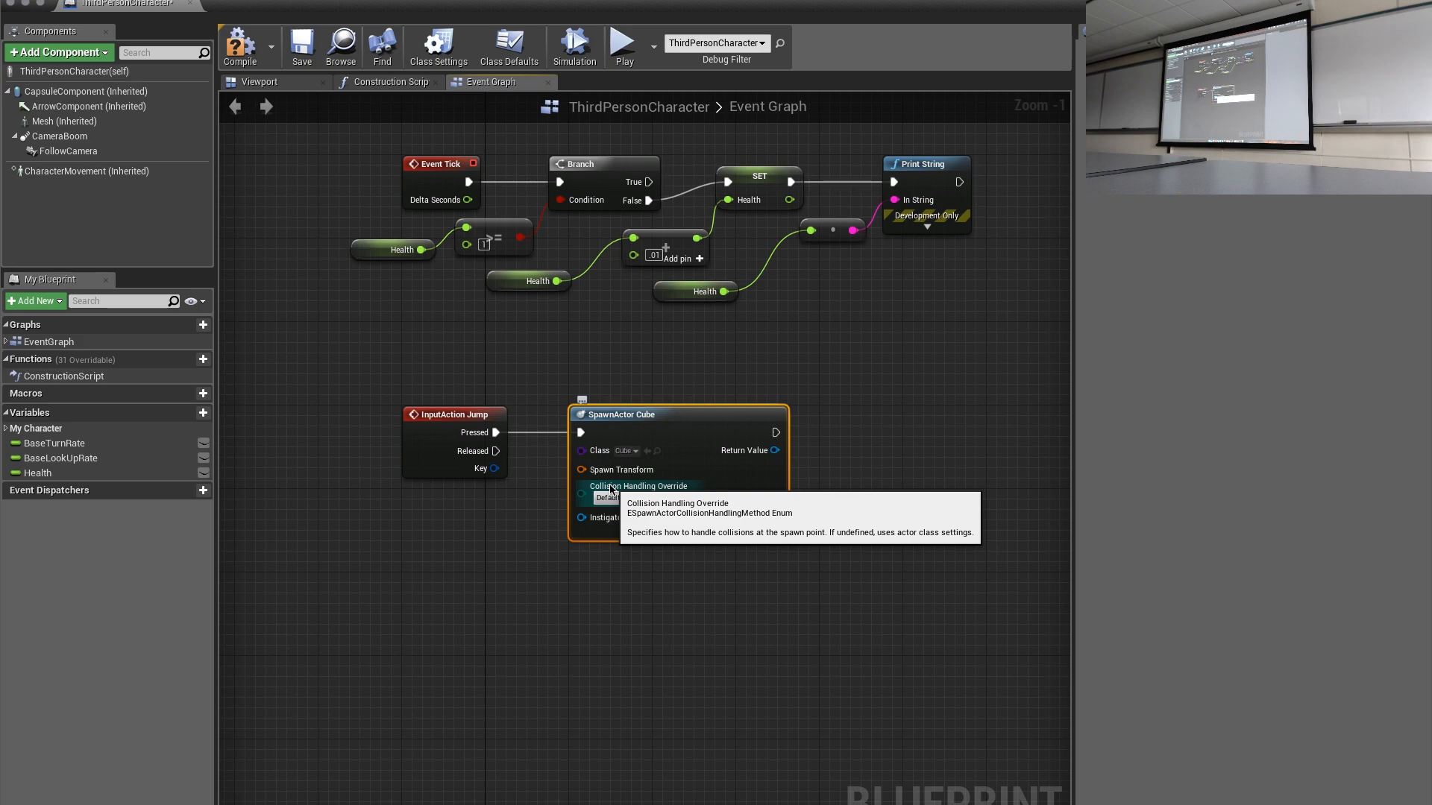
left_click_drag(581, 469, 527, 536)
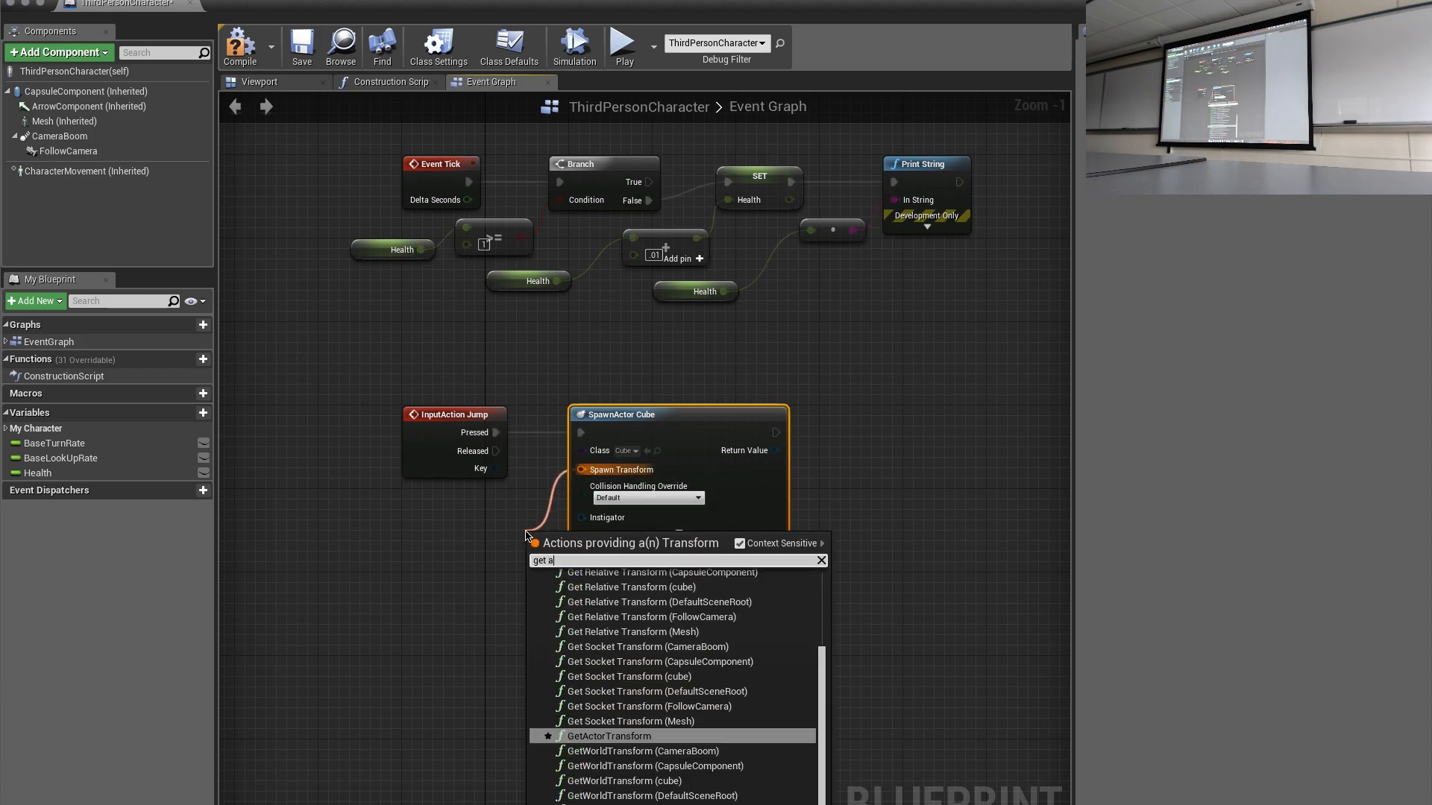
type("get actor")
key("Return")
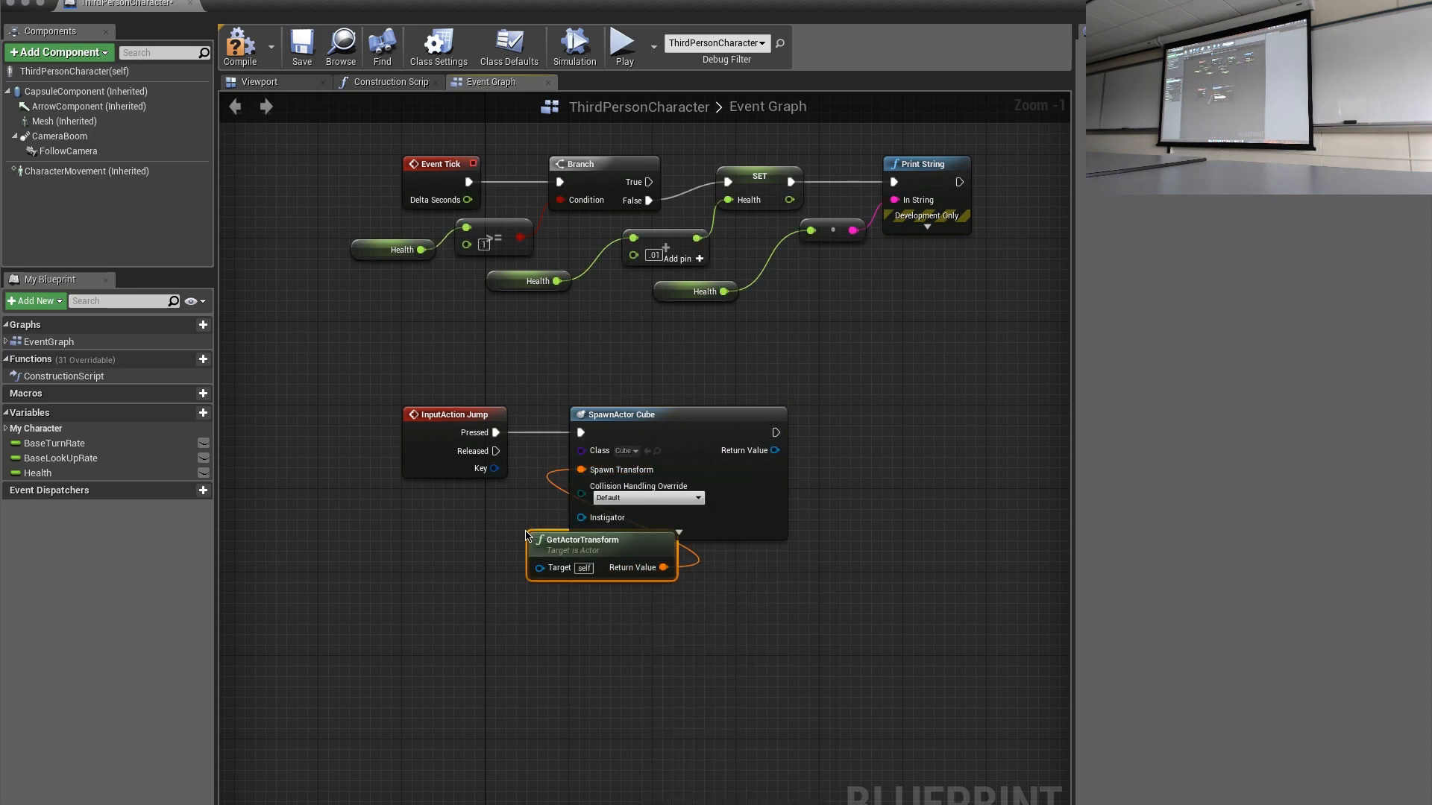
left_click_drag(569, 554, 398, 509)
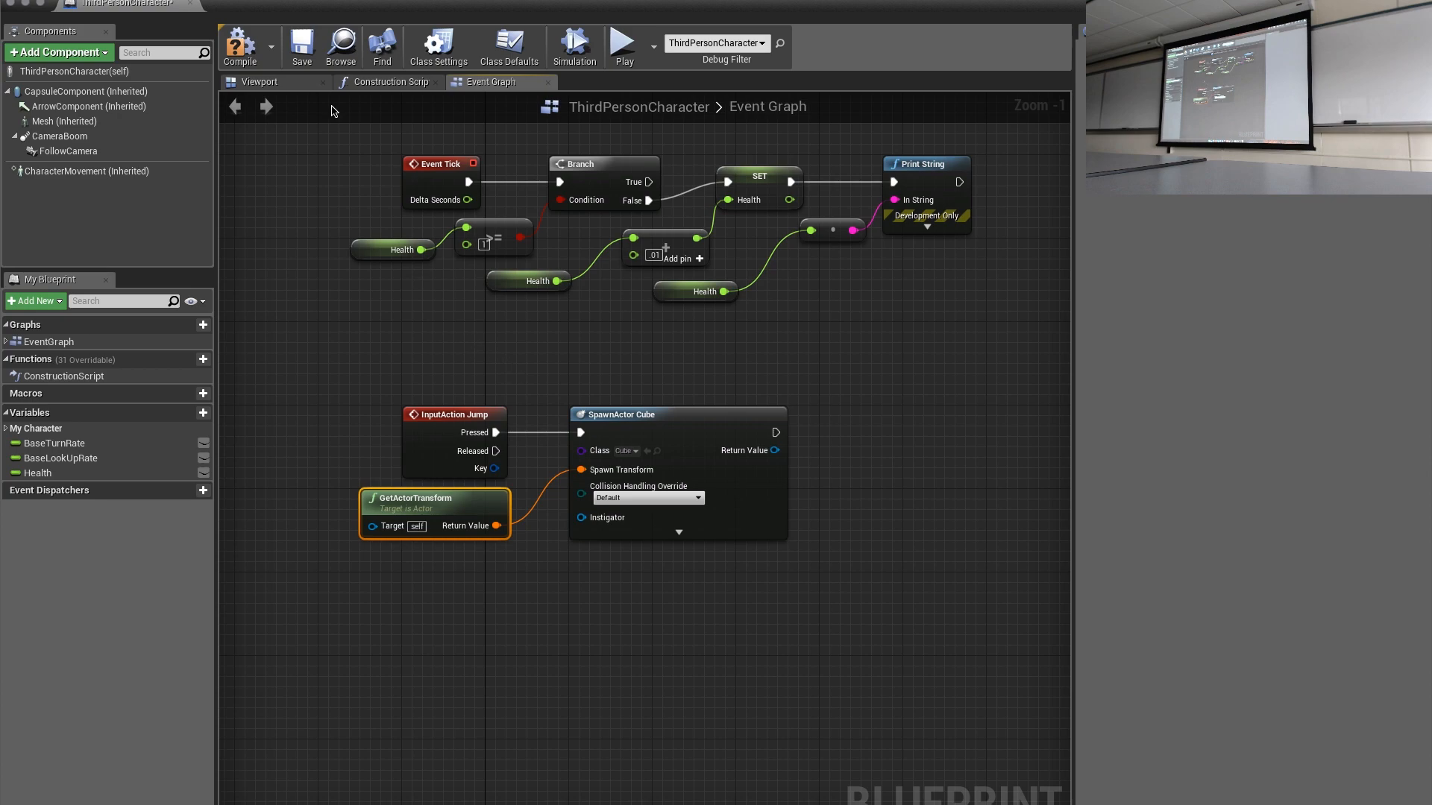
Compile and save the ThirdPersonCharacter blueprint and return to the level editor.
left_click(259, 53)
left_click(302, 46)
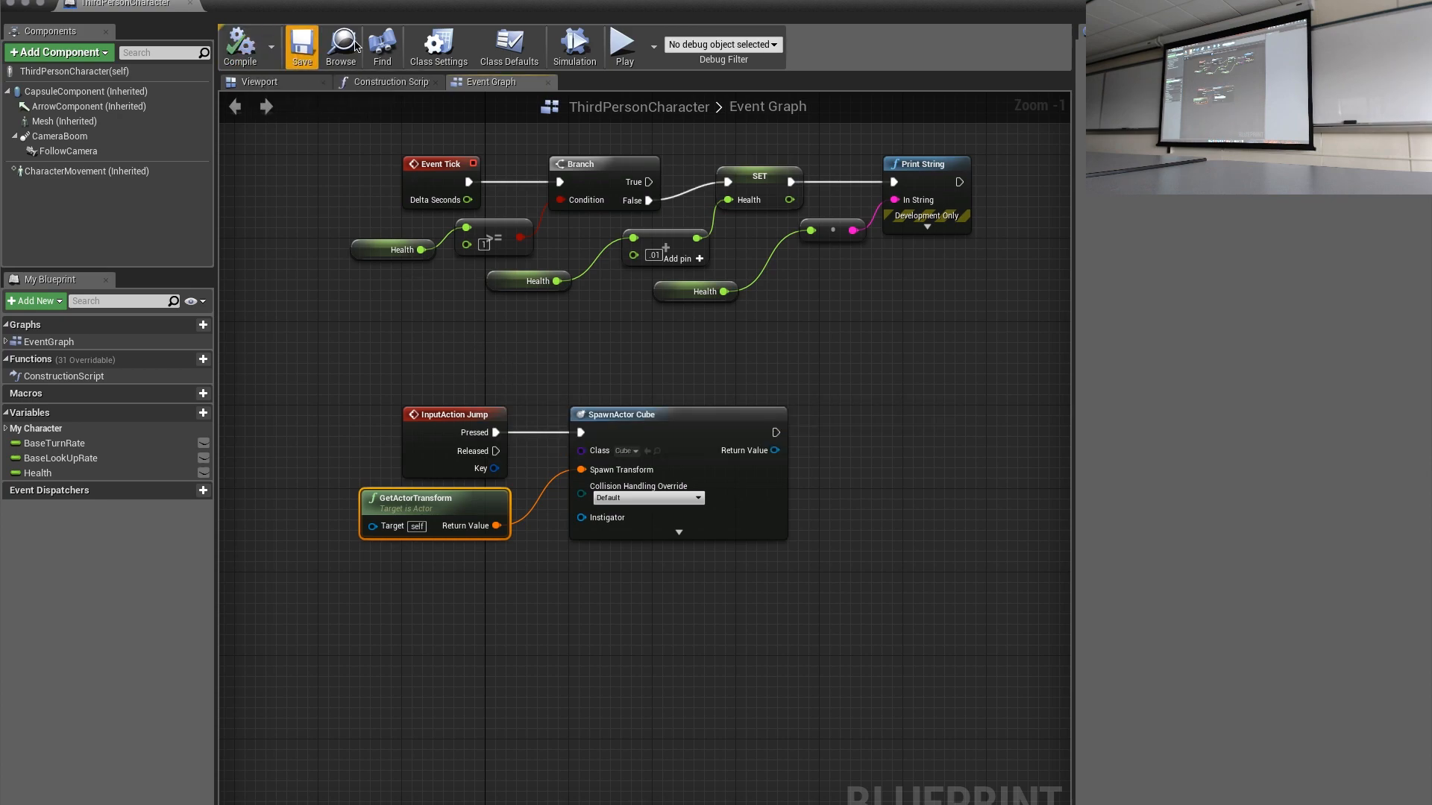
left_click(13, 6)
Play-test the level by running around and jumping in several places to check the cube spawning, and stop the session.
left_click(743, 32)
key("w")
key("space")
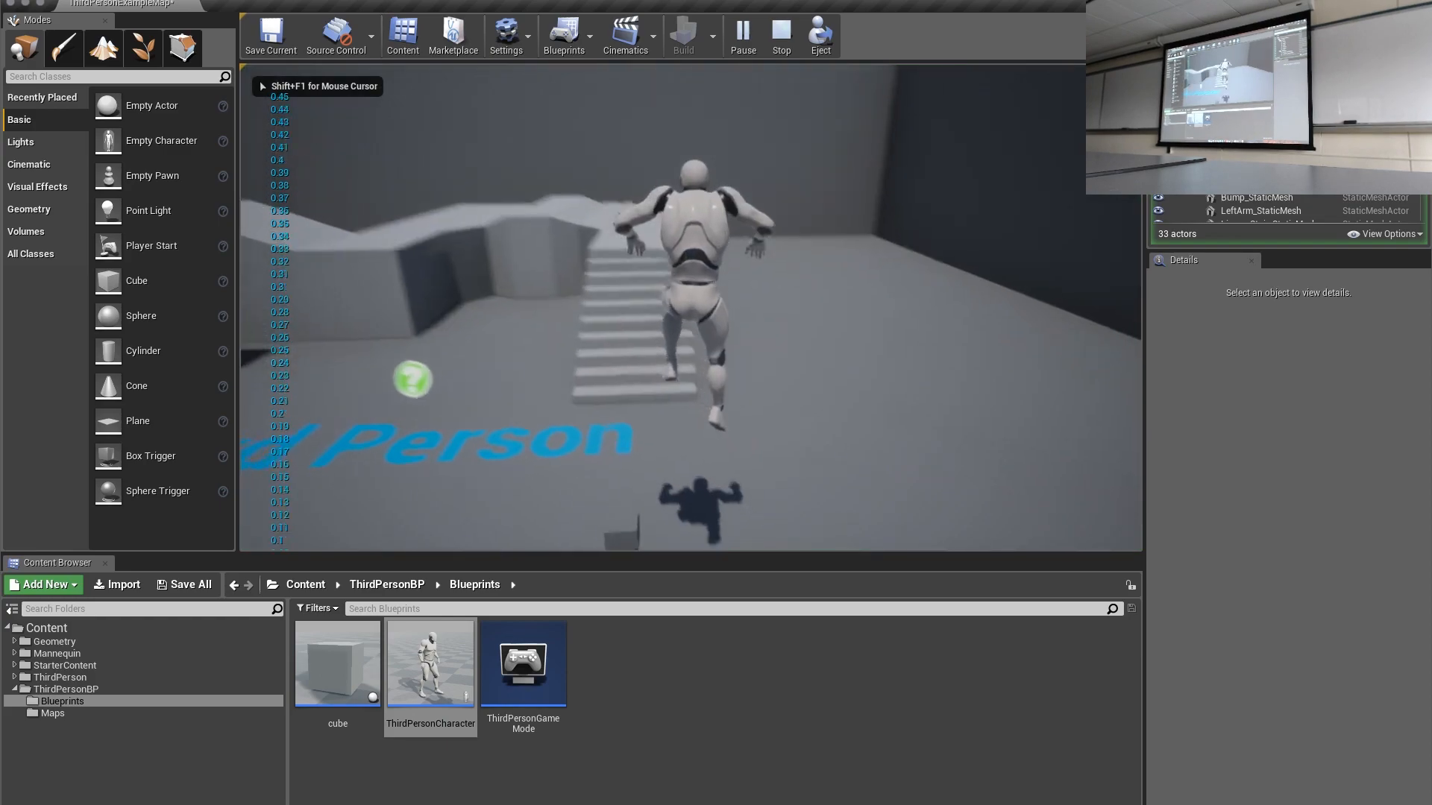
key("s")
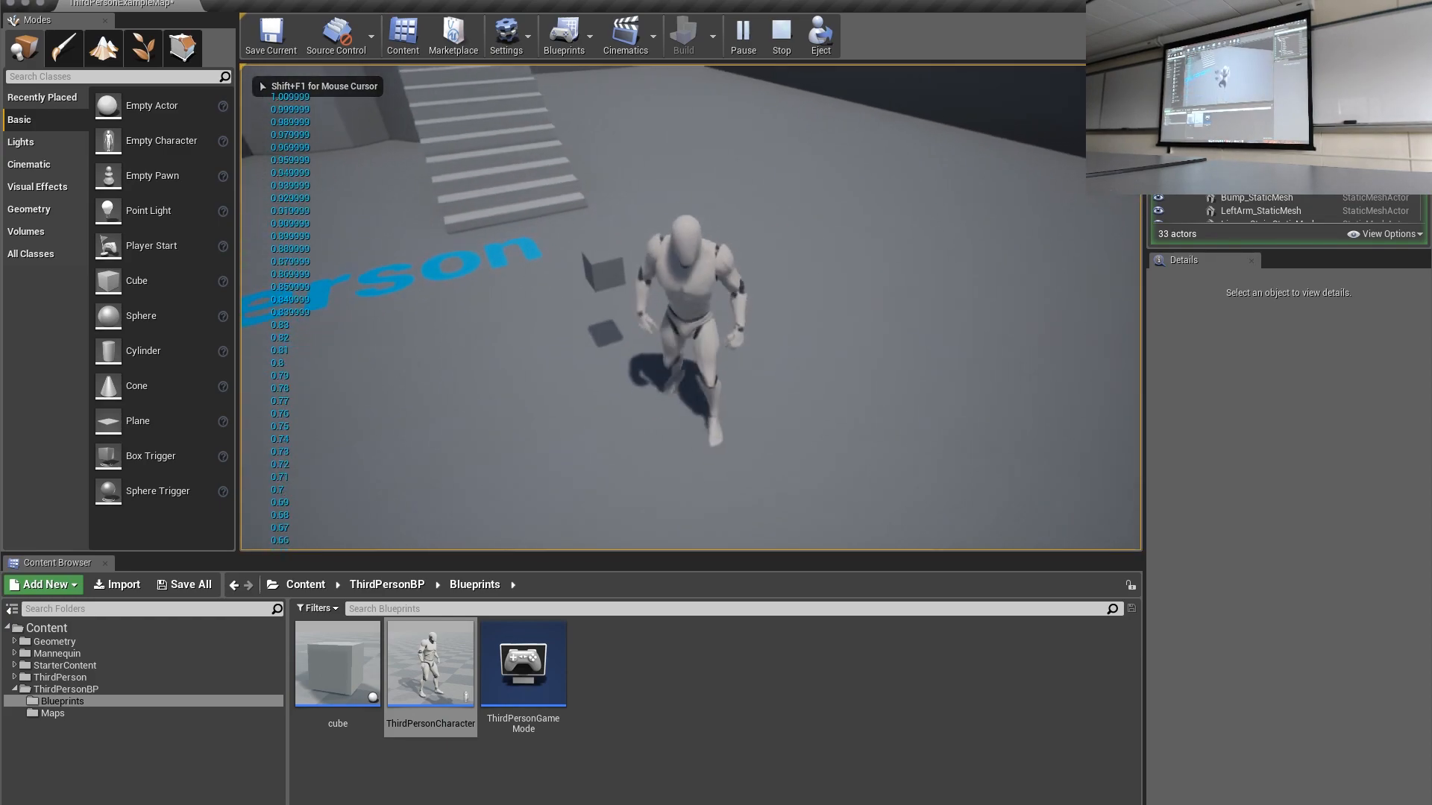
key("a")
key("w")
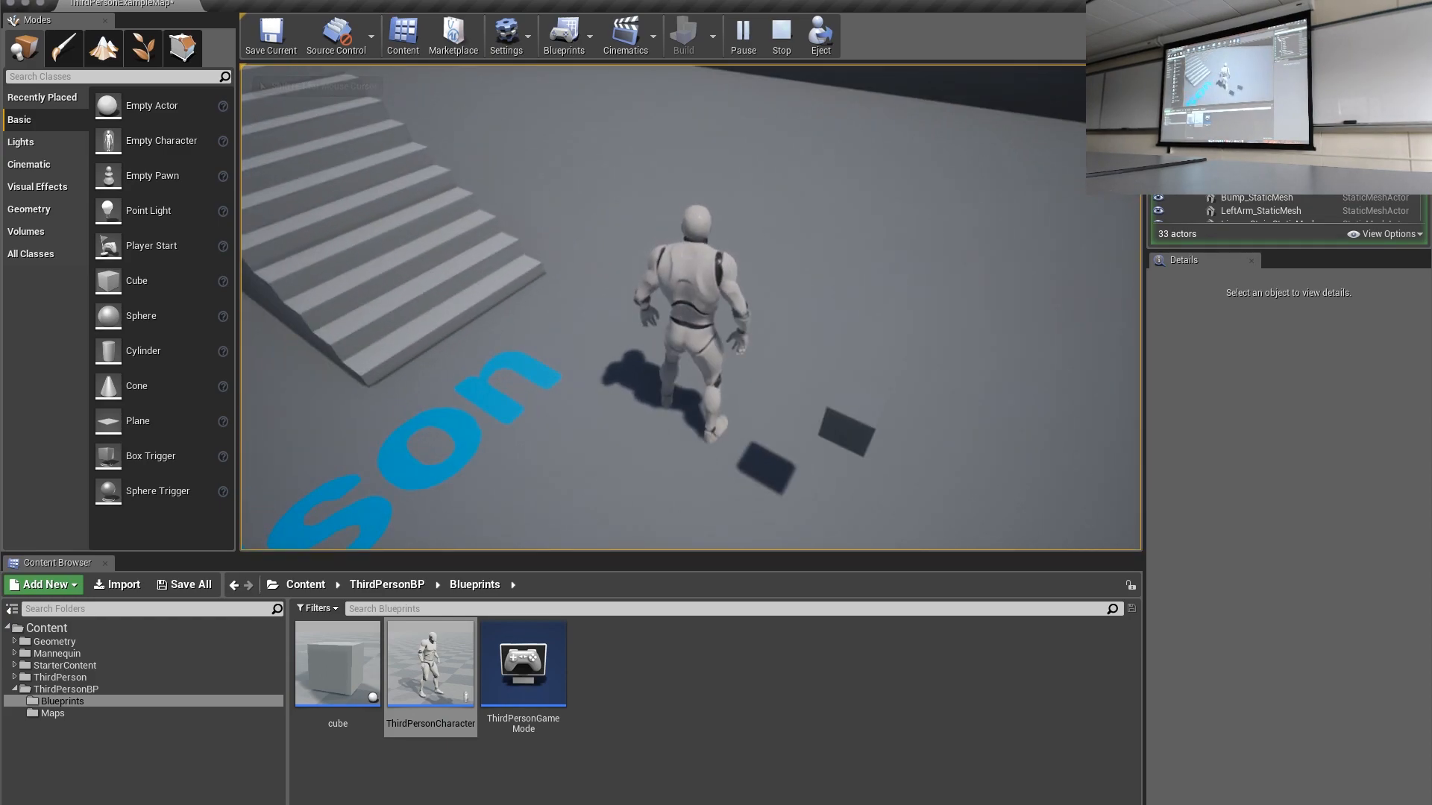
key("space")
key("w")
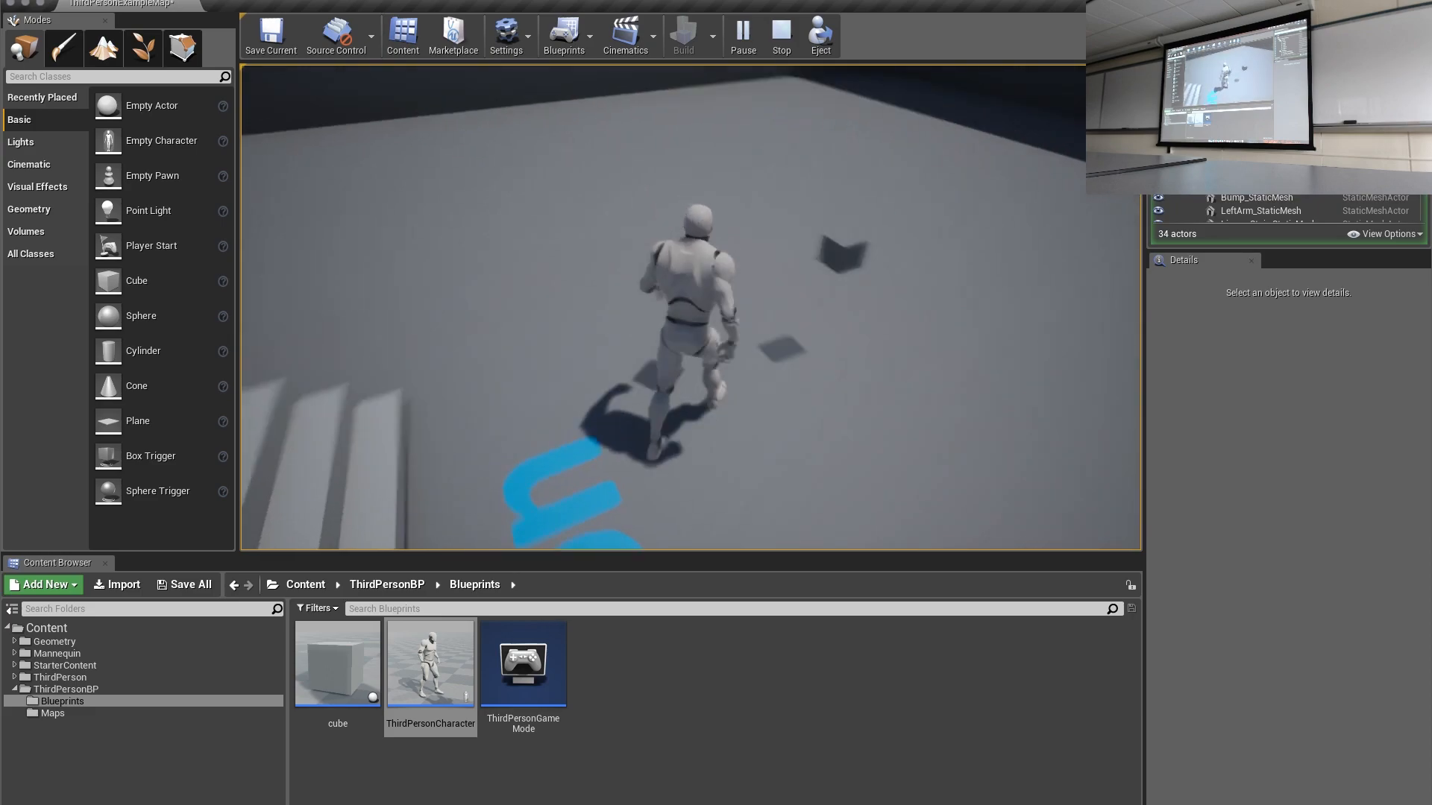
key("space")
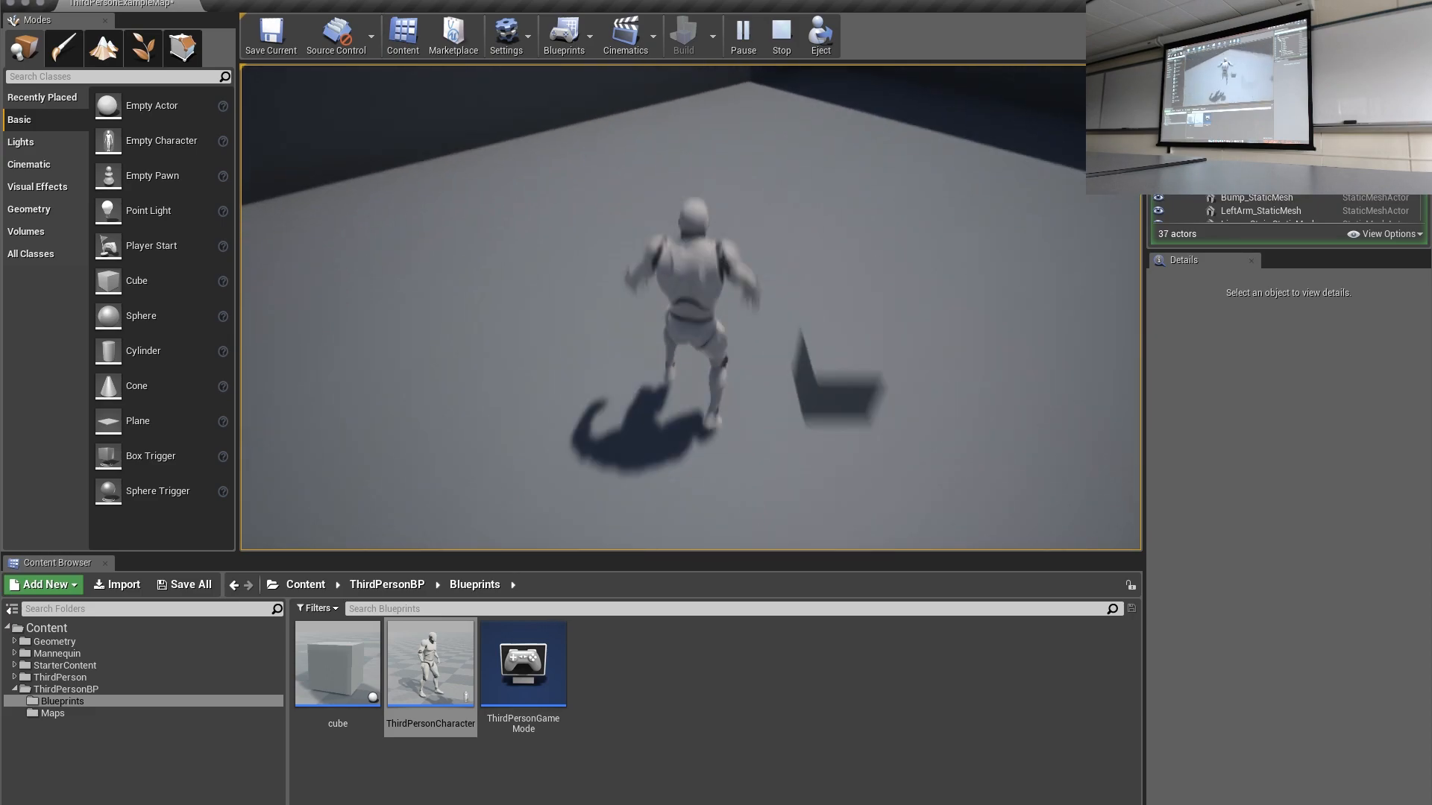
key("space")
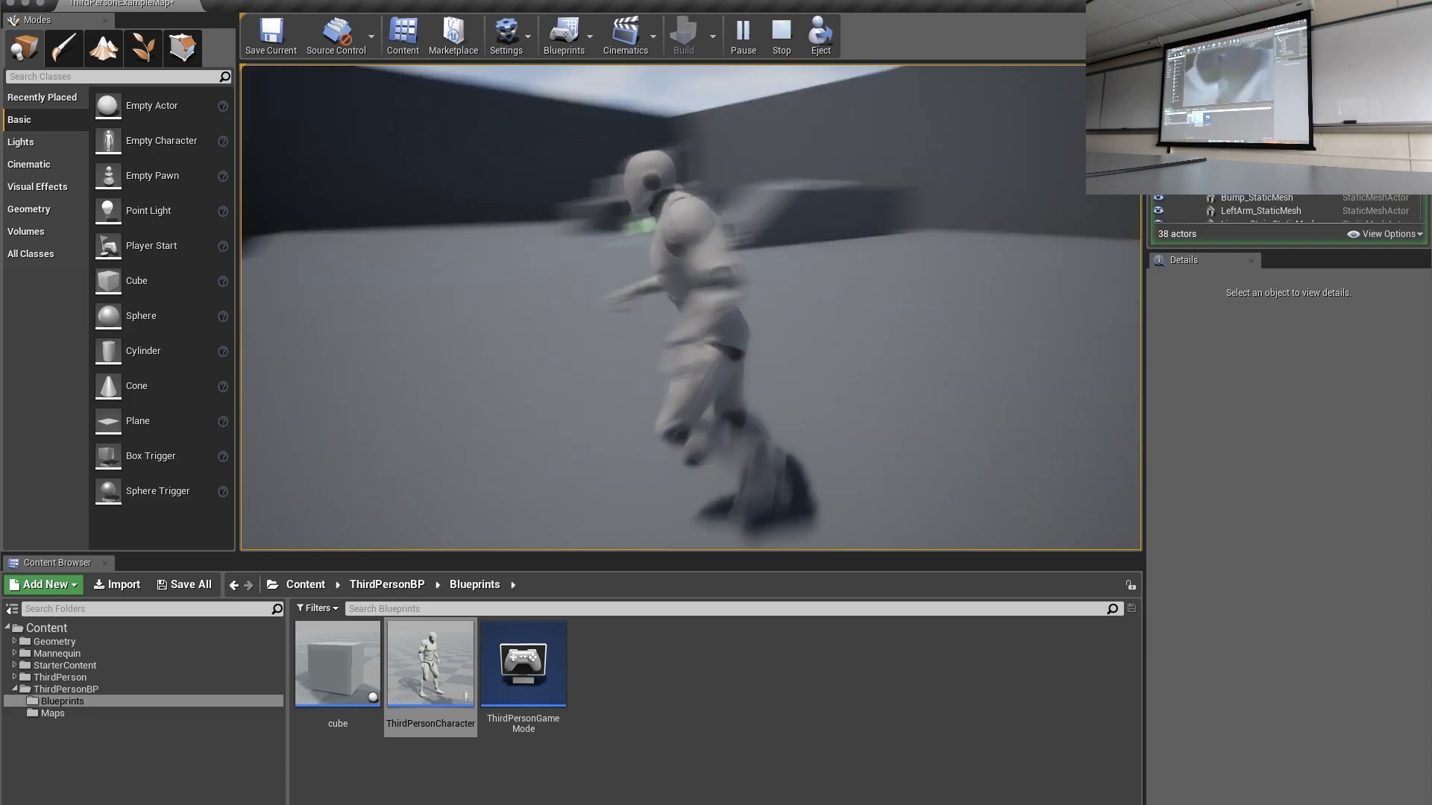
key("space")
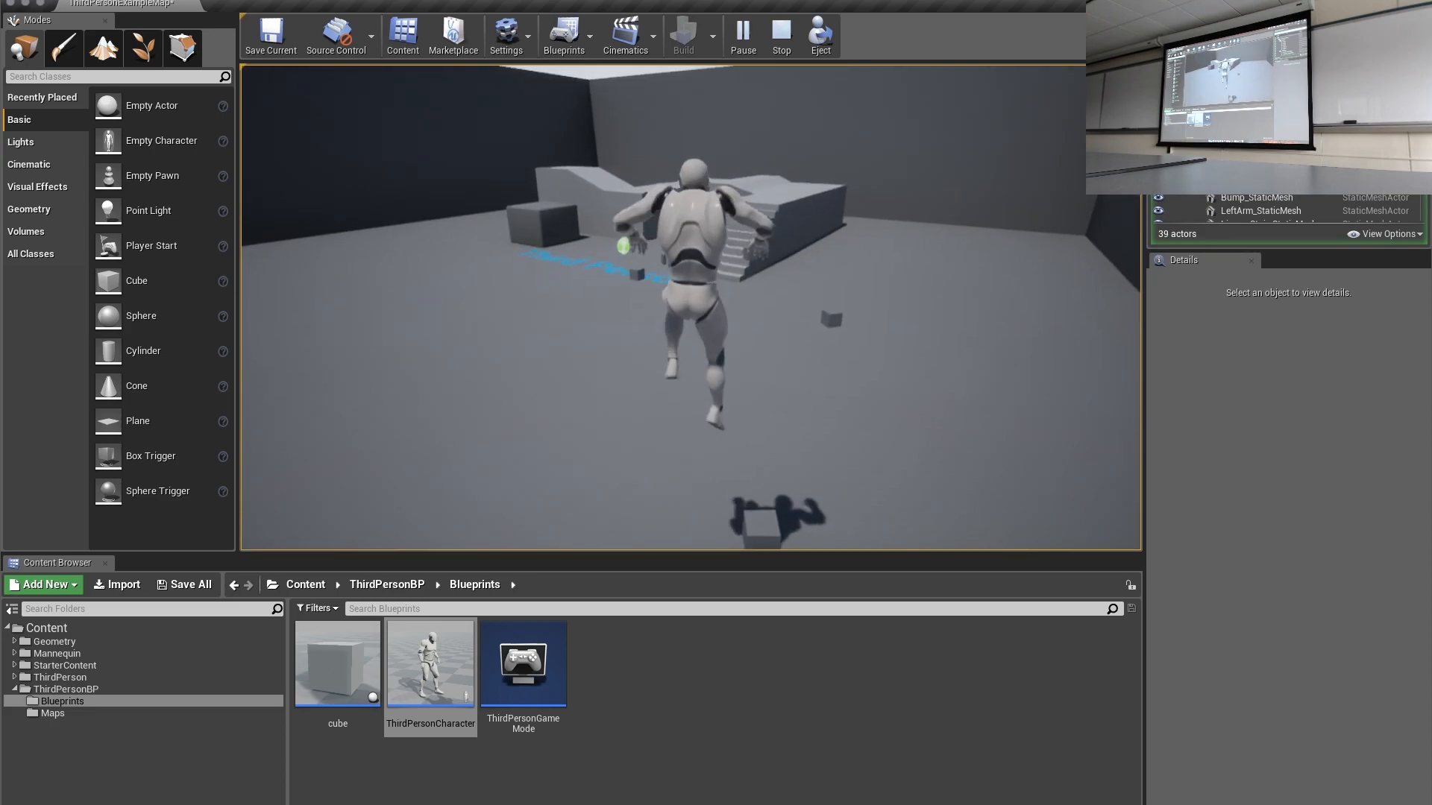
key("d")
key("s")
key("a")
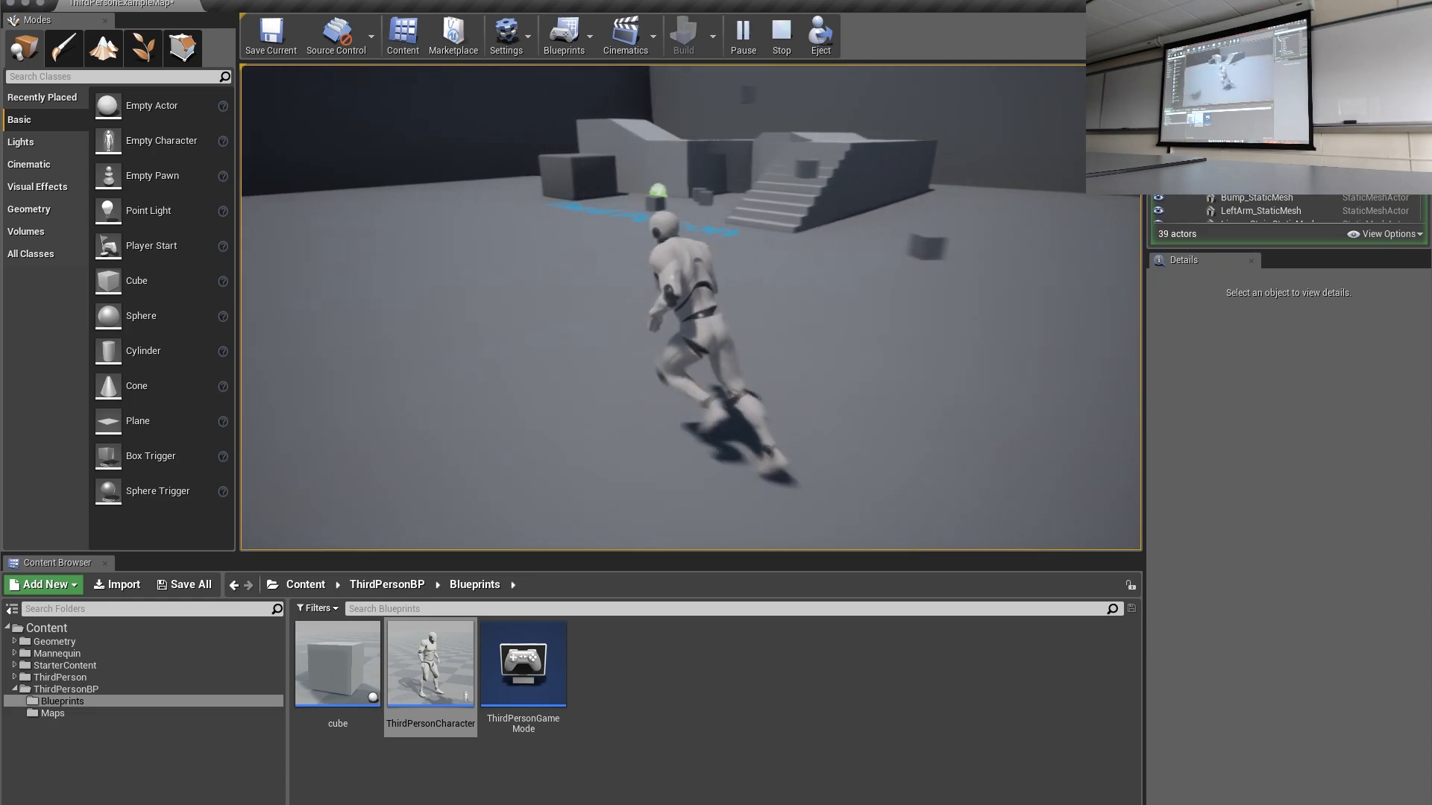
key("space")
key("d")
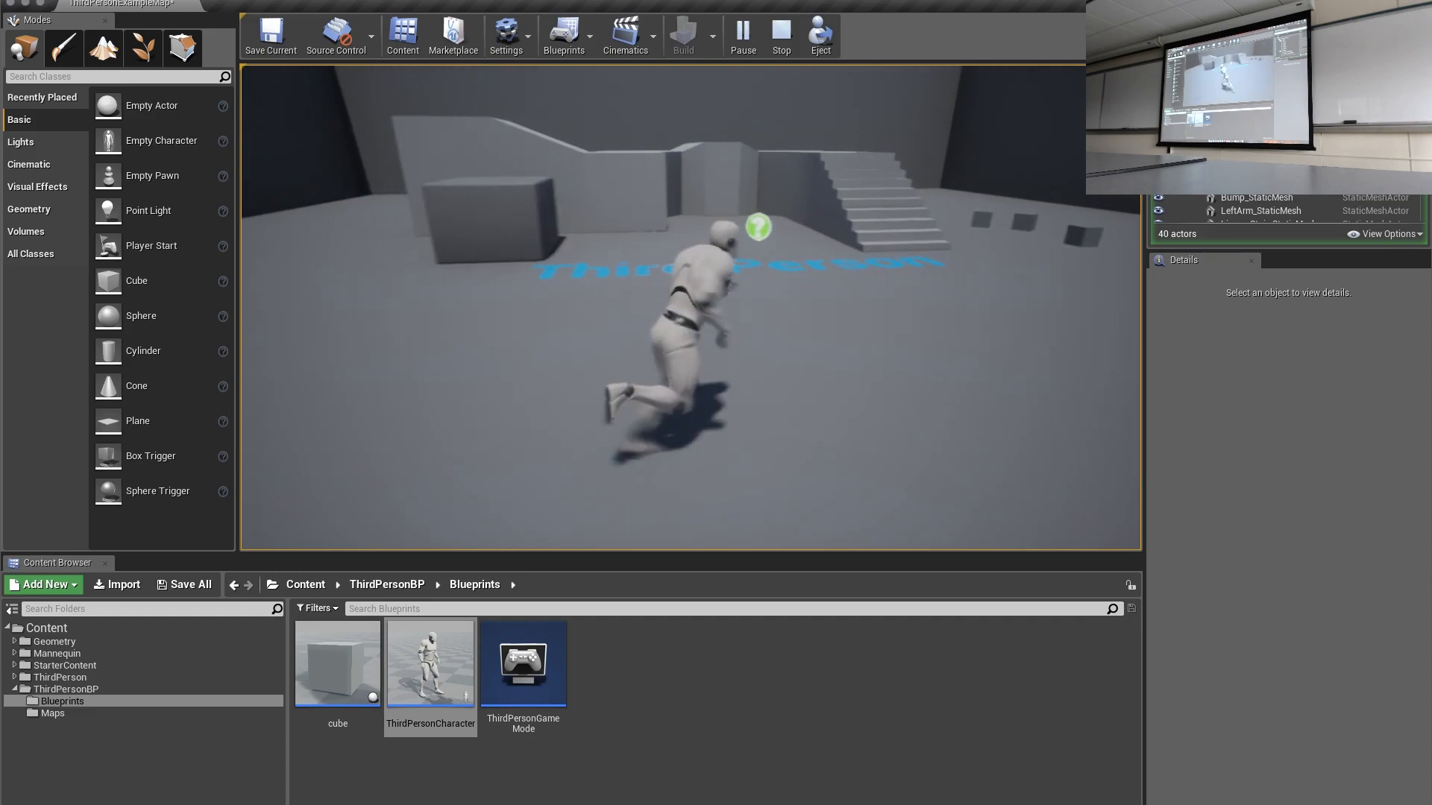
key("w")
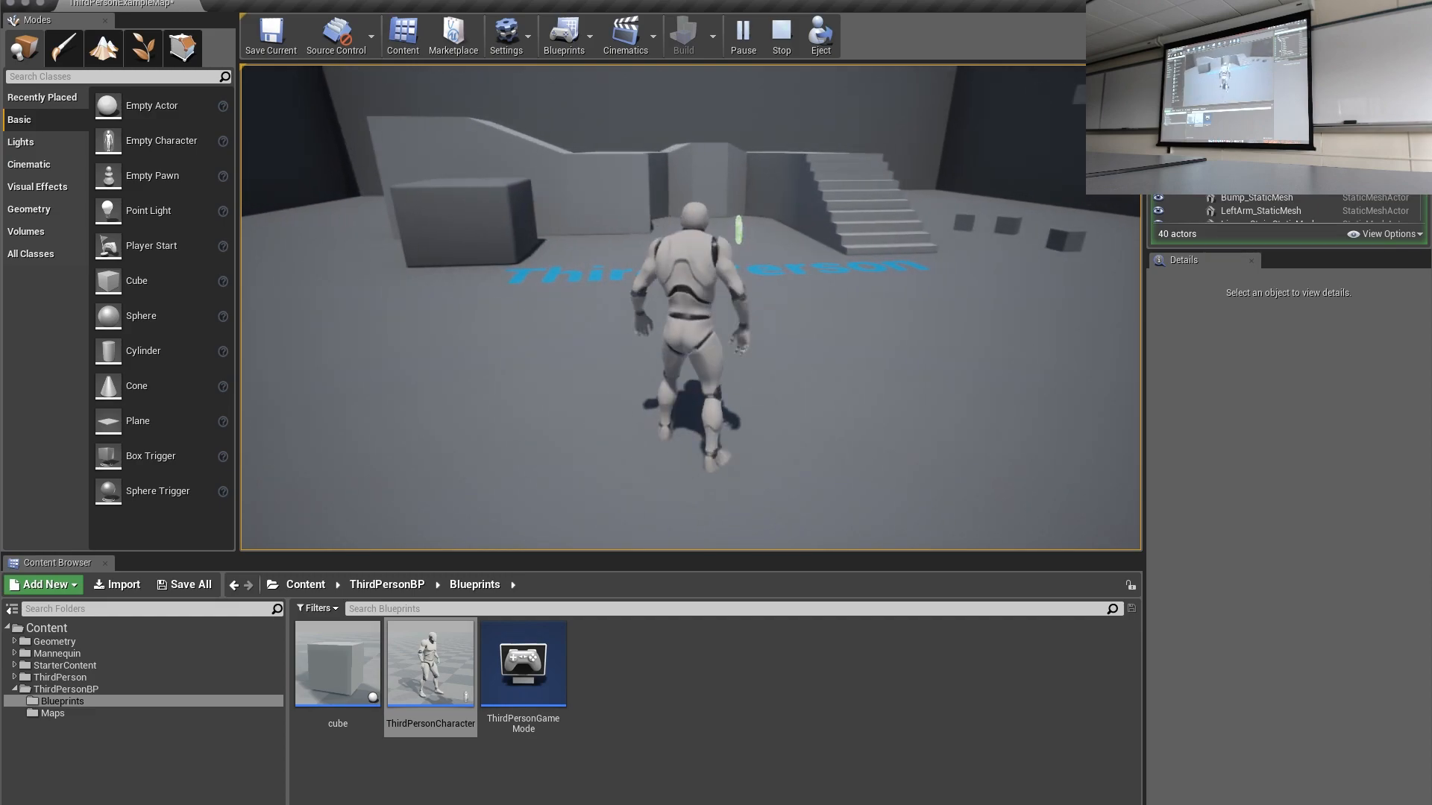
key("Escape")
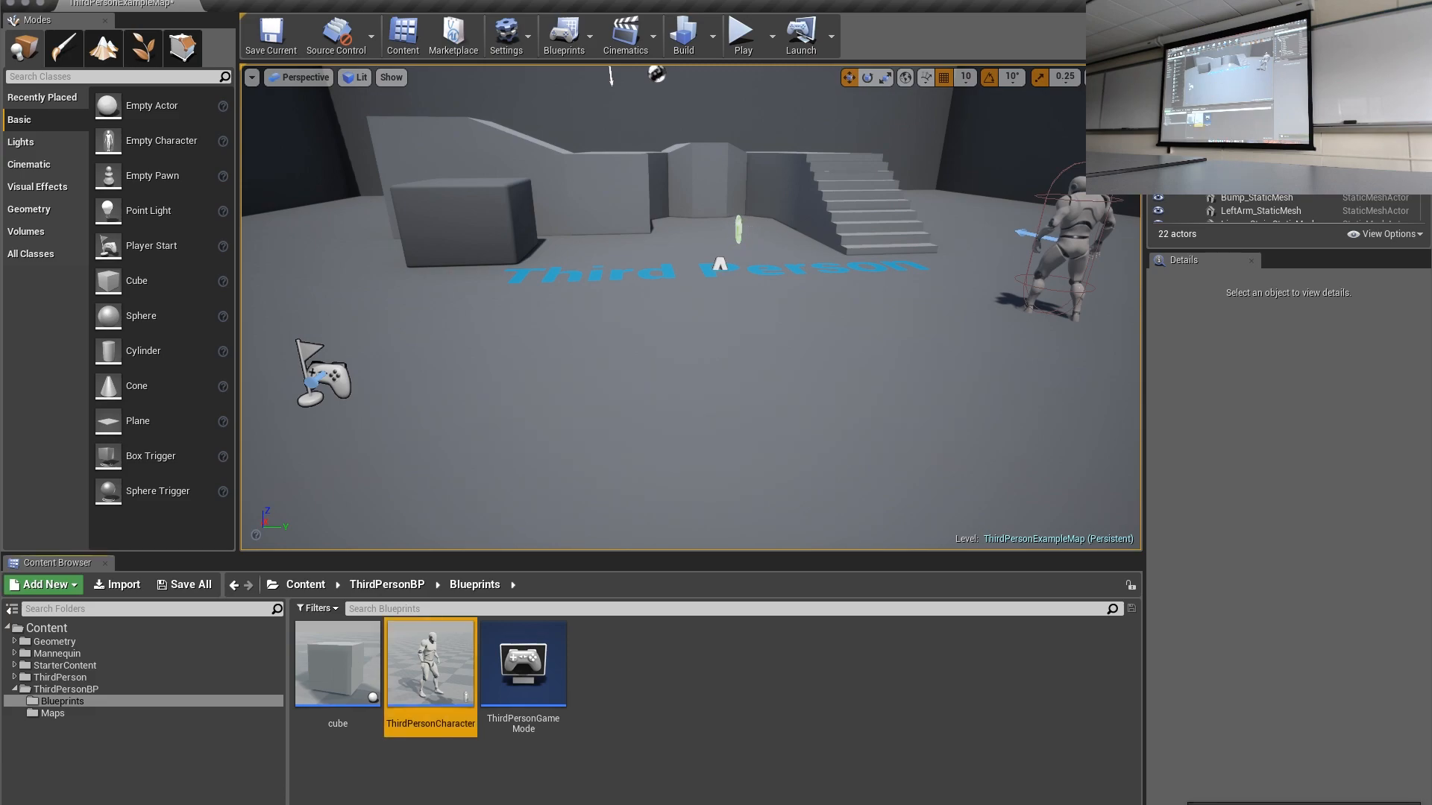
Close the current project without saving the level and open the RPGCompressed project from the Epic Games Launcher library.
left_click(9, 2)
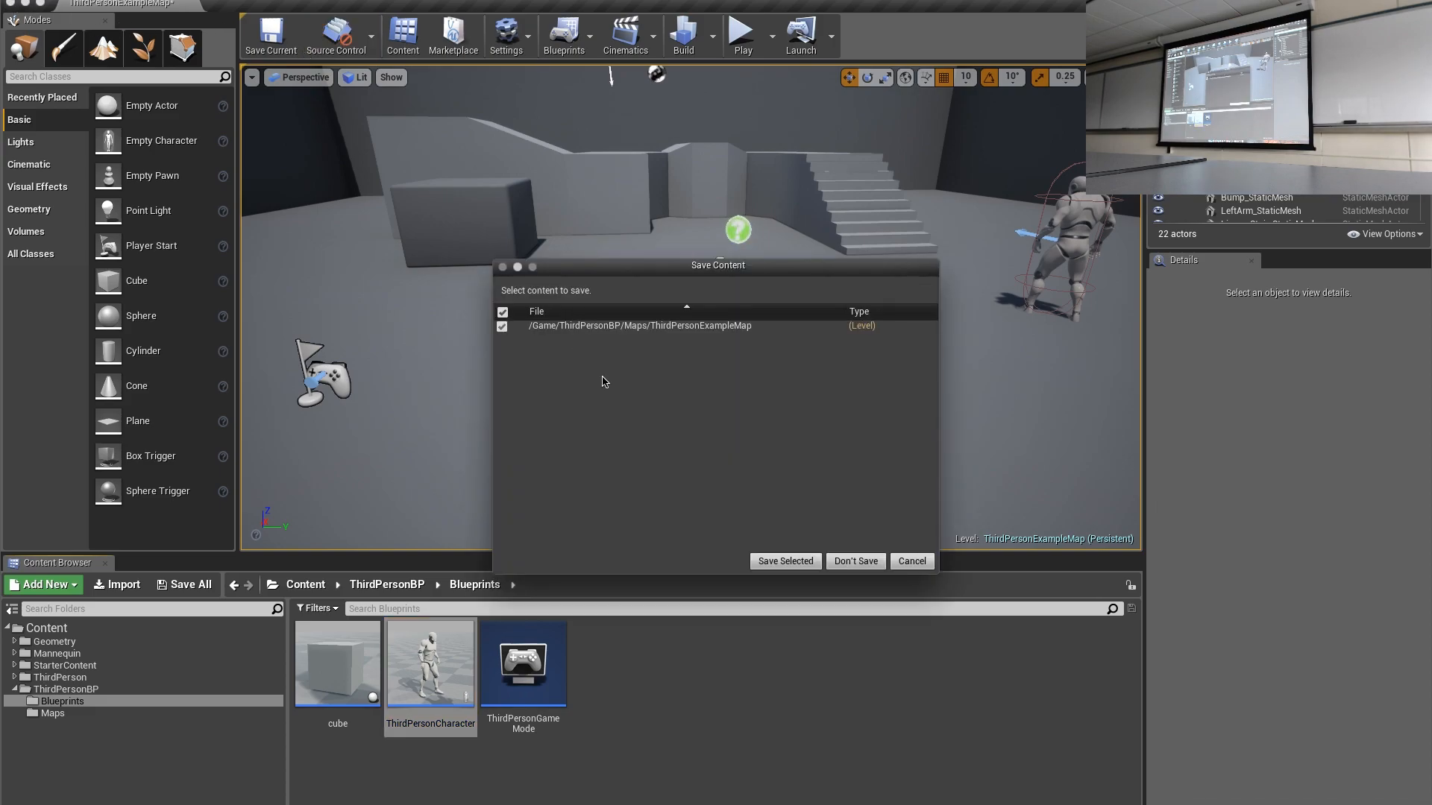
left_click(855, 561)
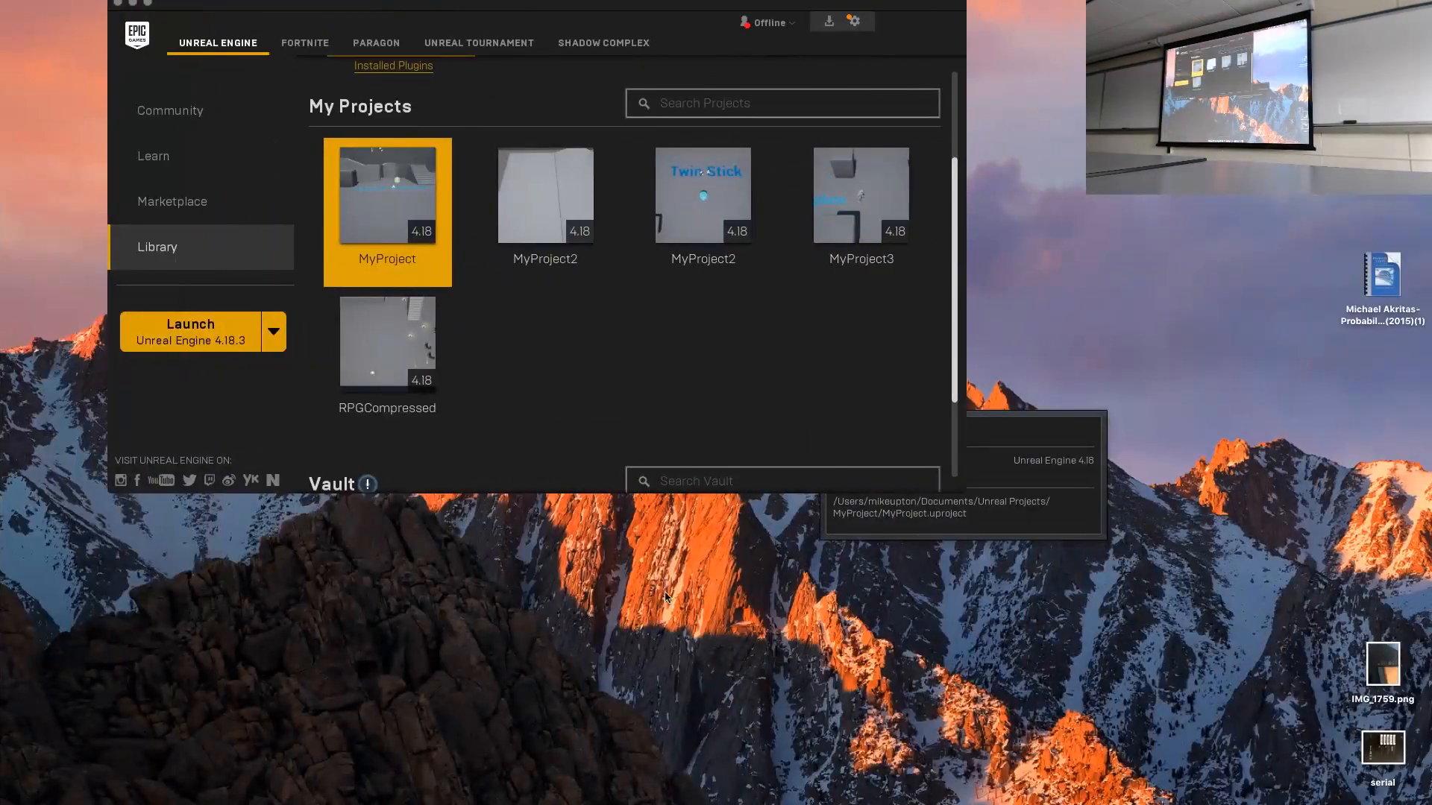
scroll(486, 308, "down", 3)
double_click(404, 238)
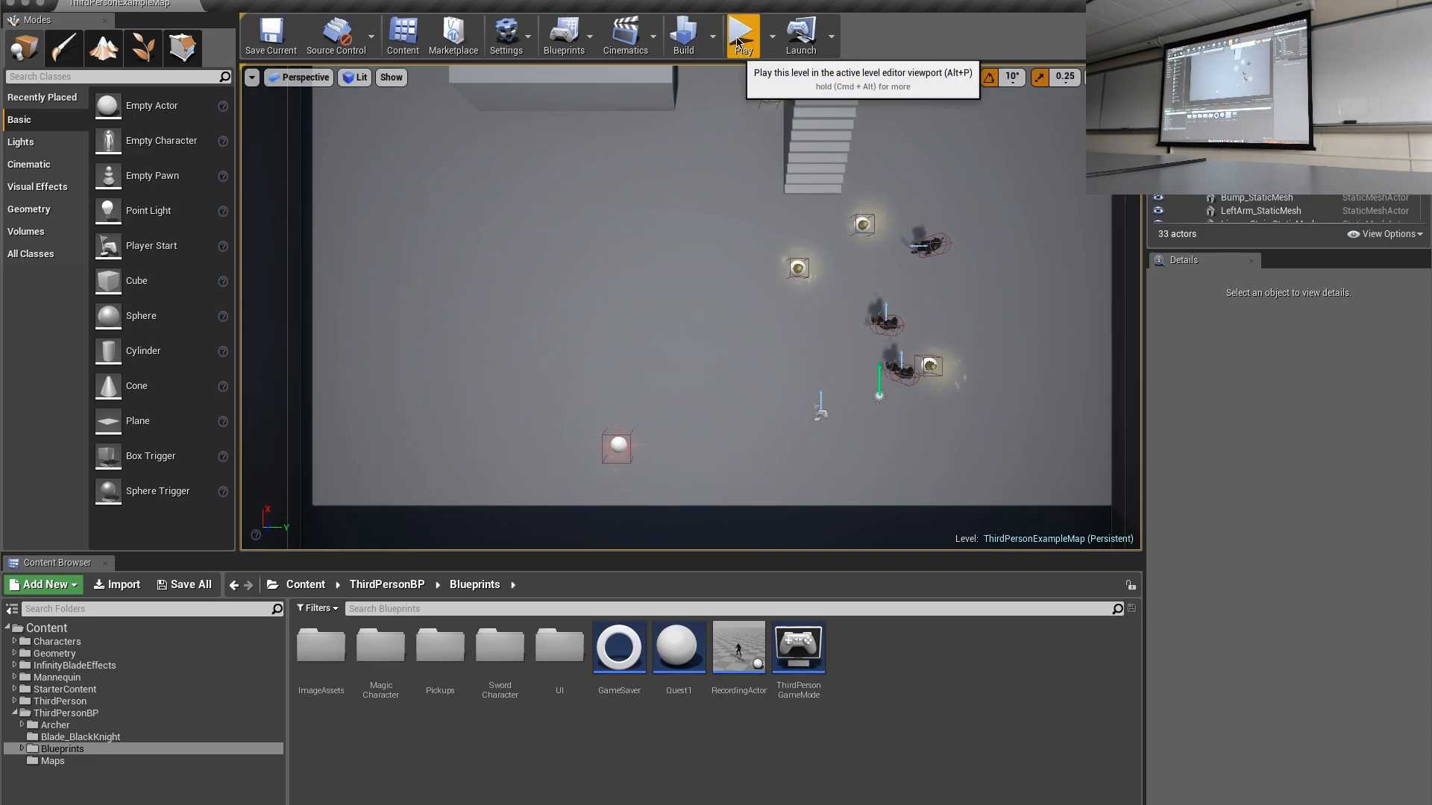
Launch the RPG project as a standalone game, view the resolution options in its settings, and return to the main menu.
left_click(809, 36)
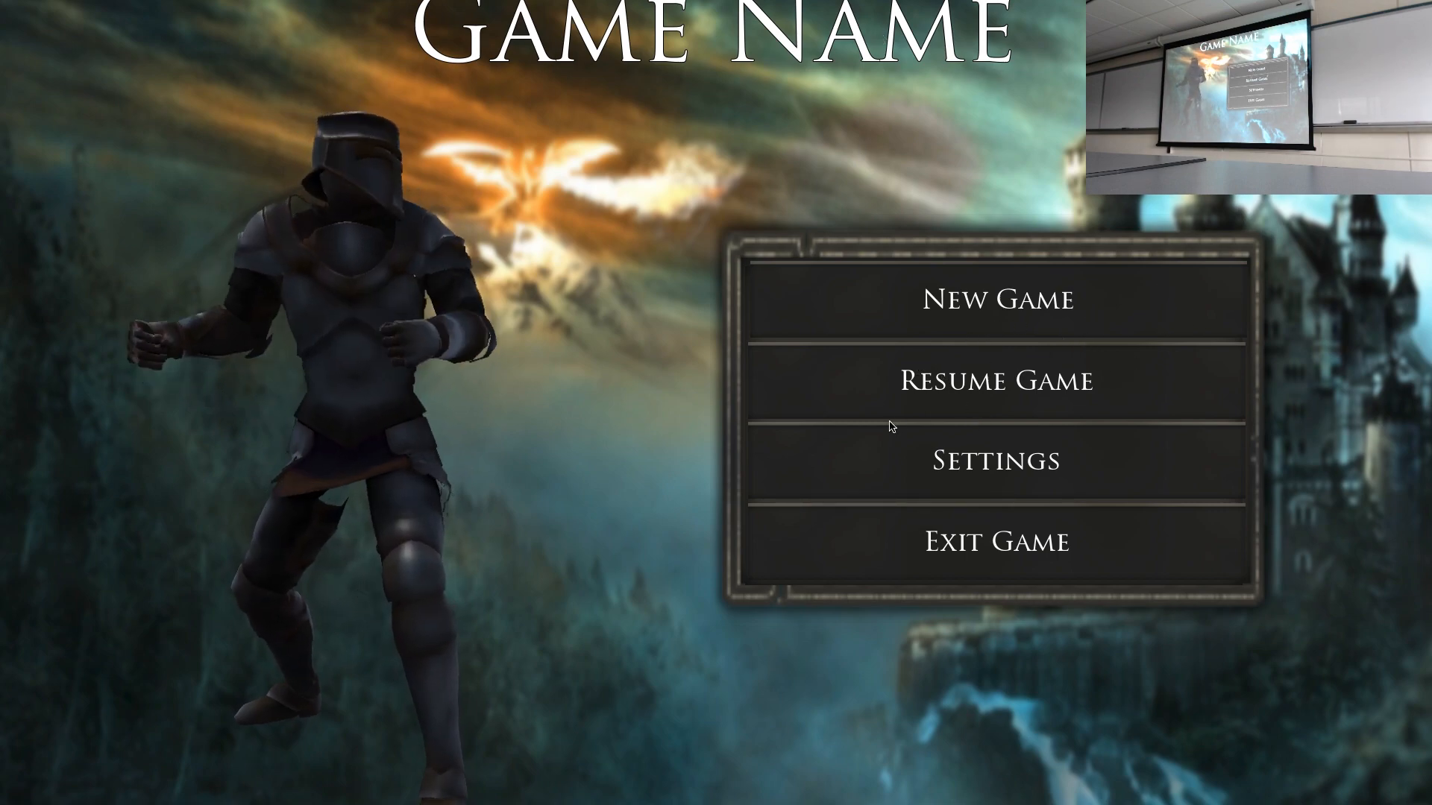
left_click(983, 464)
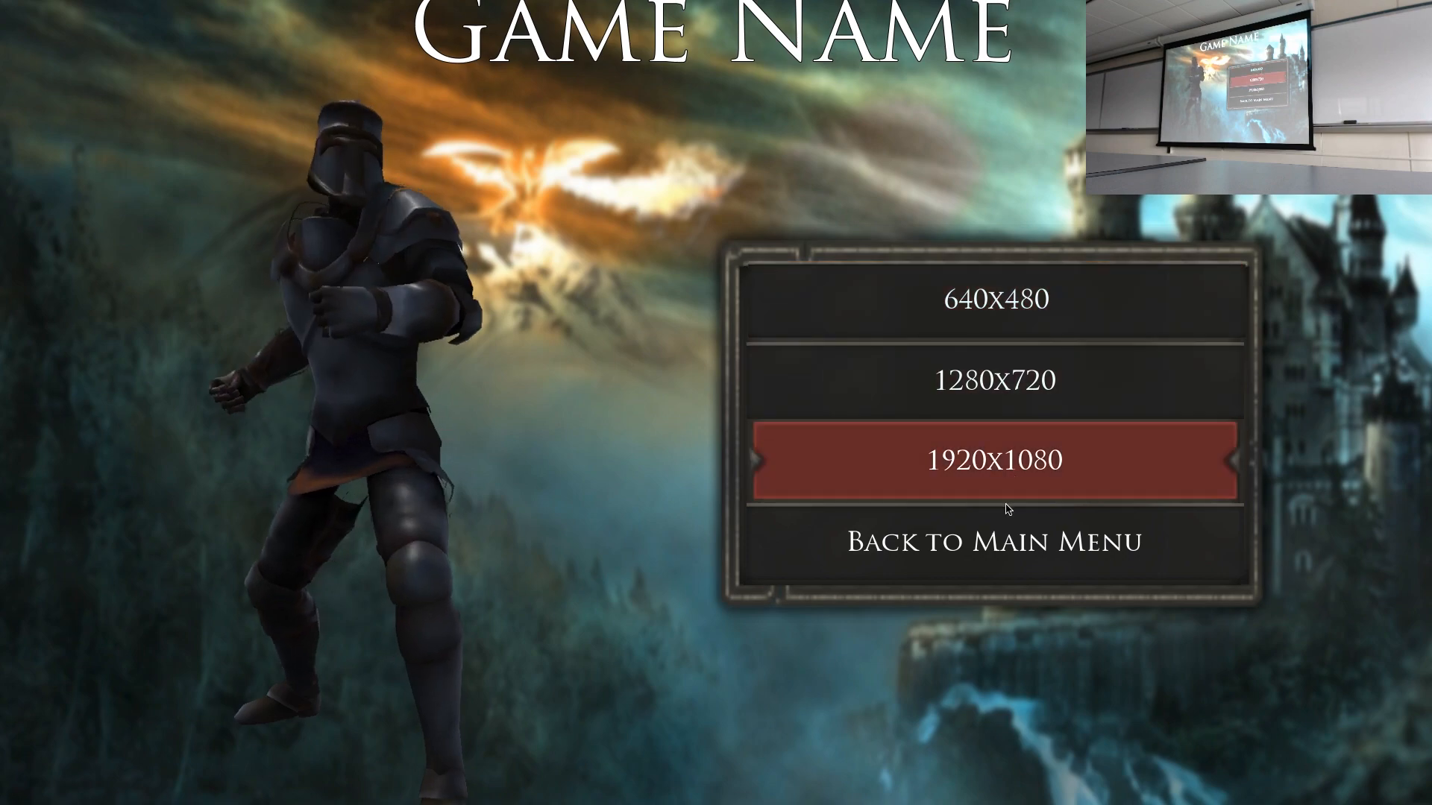
left_click(1003, 547)
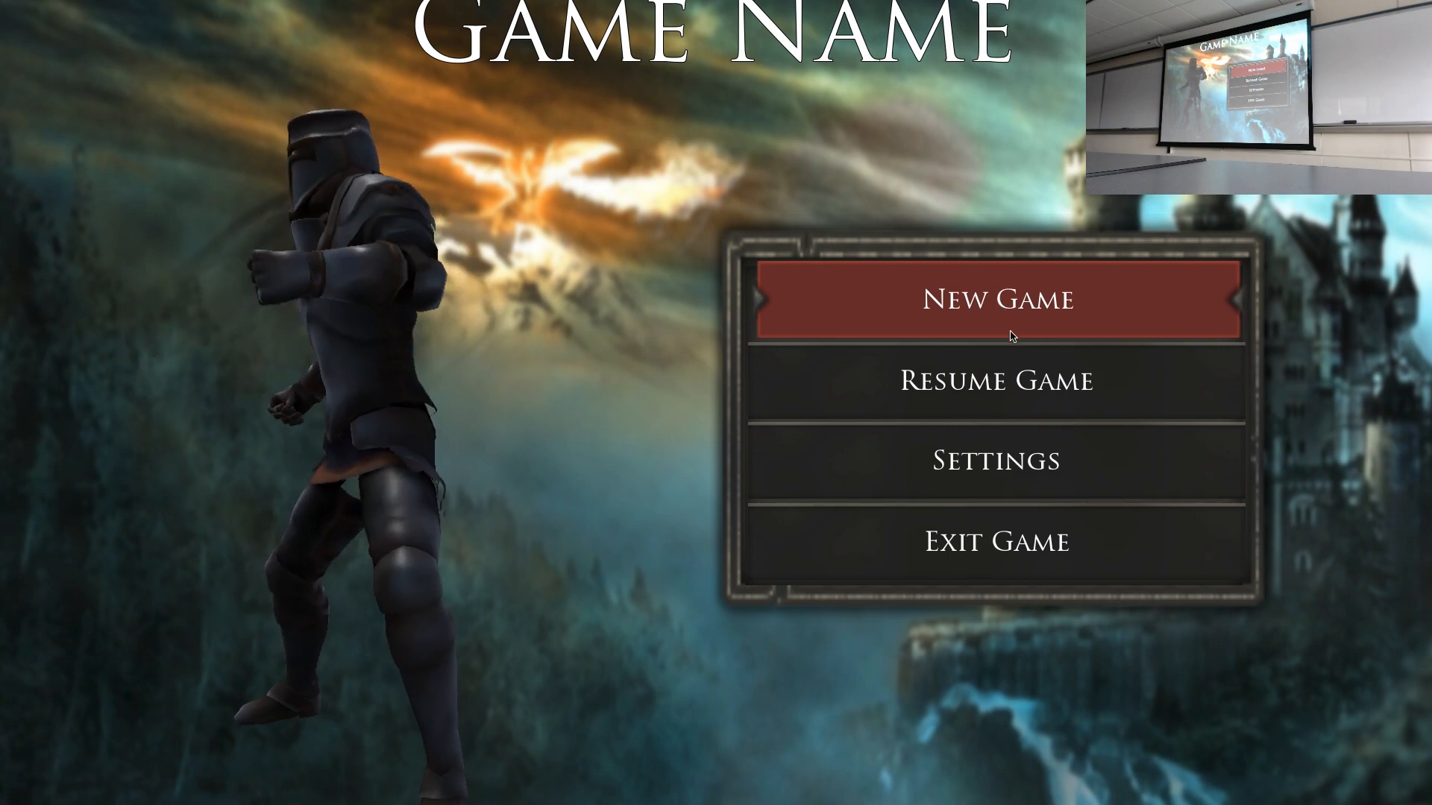
Start a new game and steer the knight around the ground floor to collect gold coins.
left_click(985, 298)
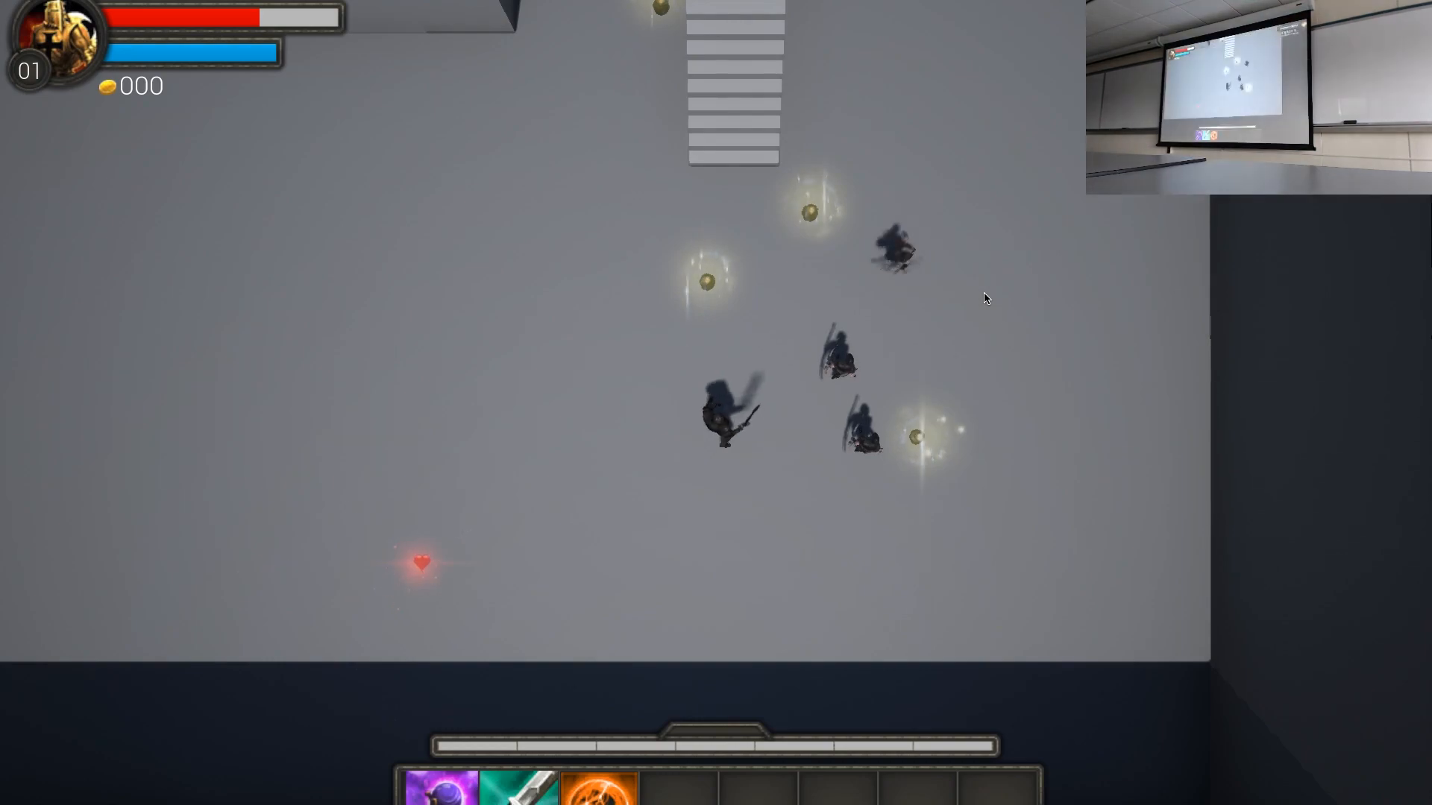
key("a")
key("w")
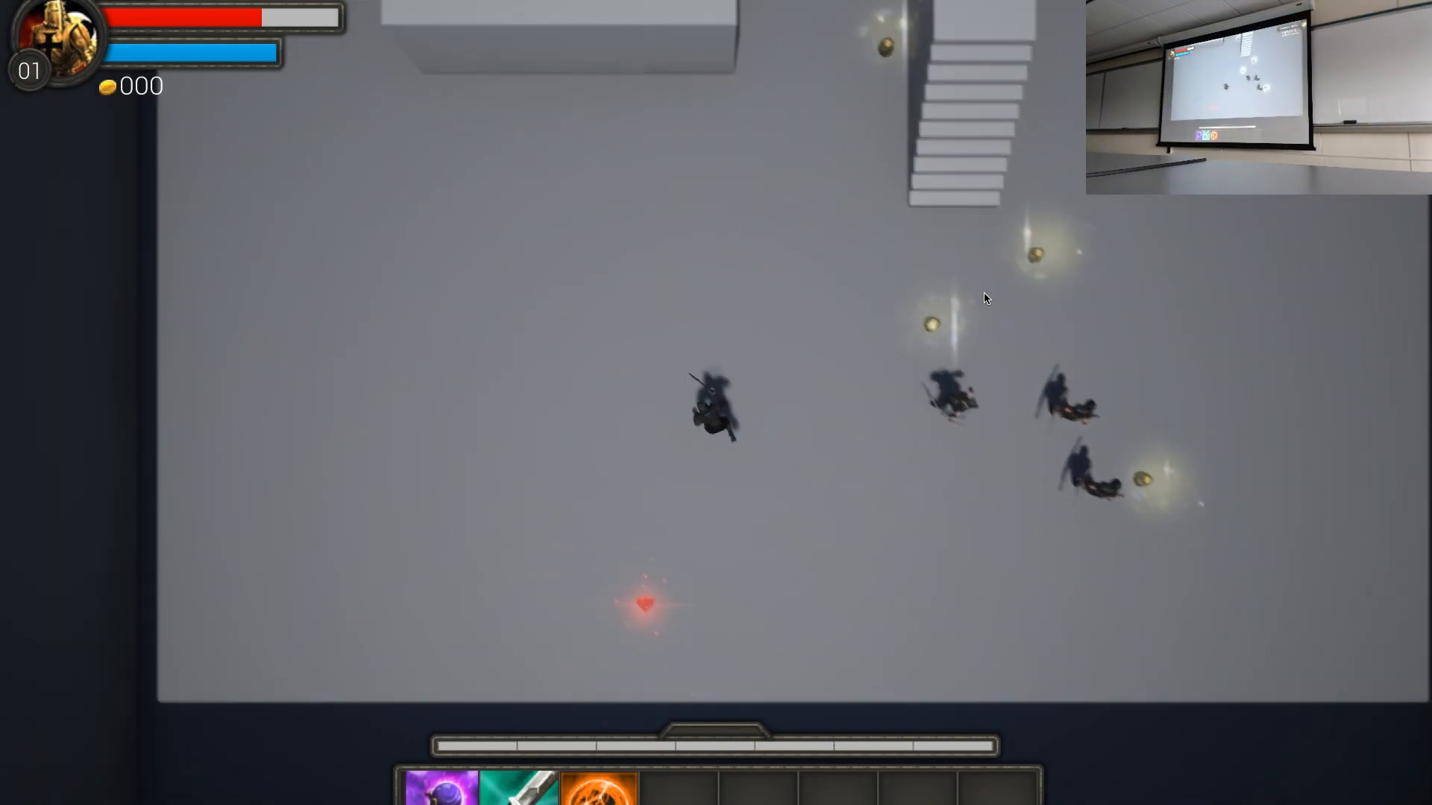
key("d")
key("w")
key("d")
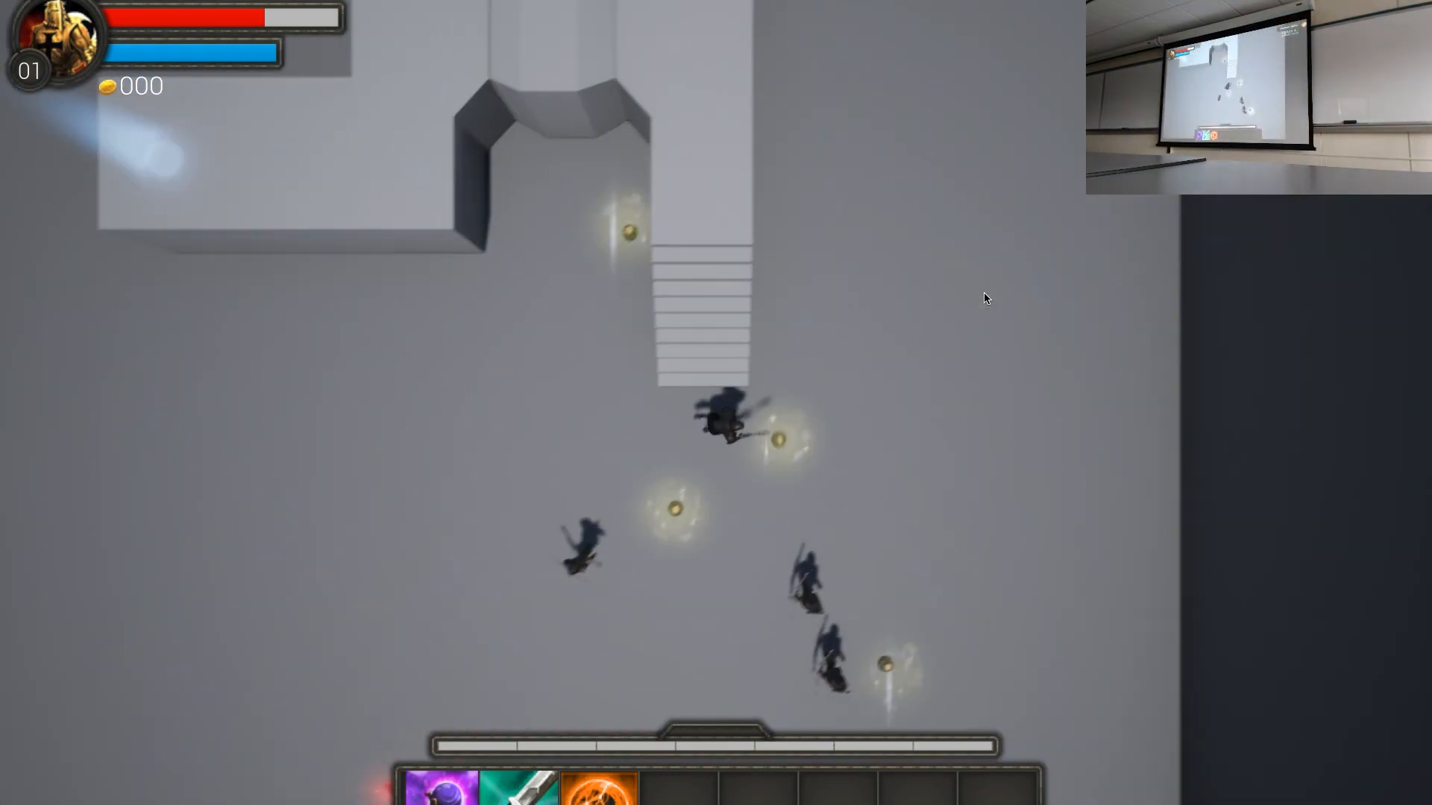
key("s")
key("a")
key("w")
key("s")
key("w")
key("w")
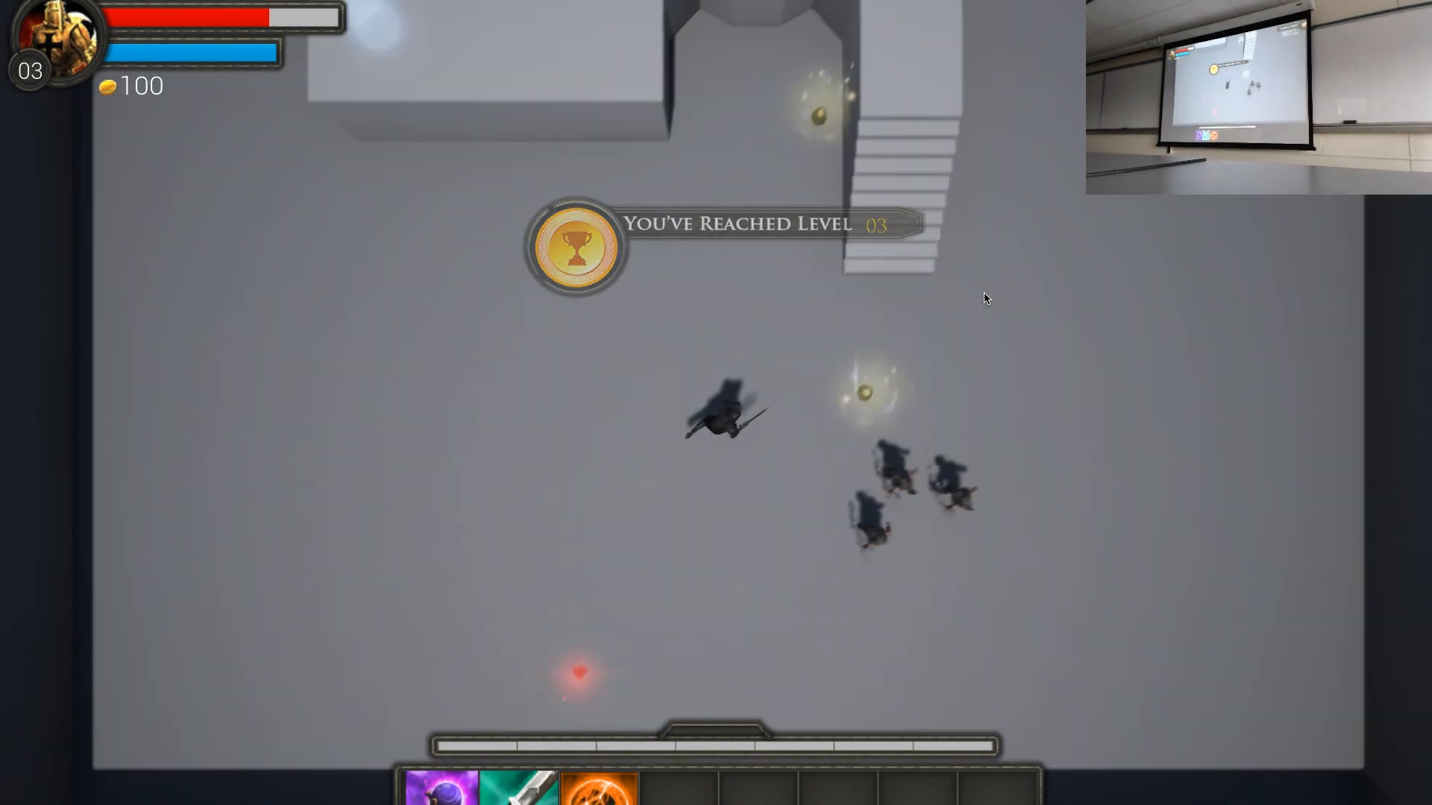
key("d")
key("w")
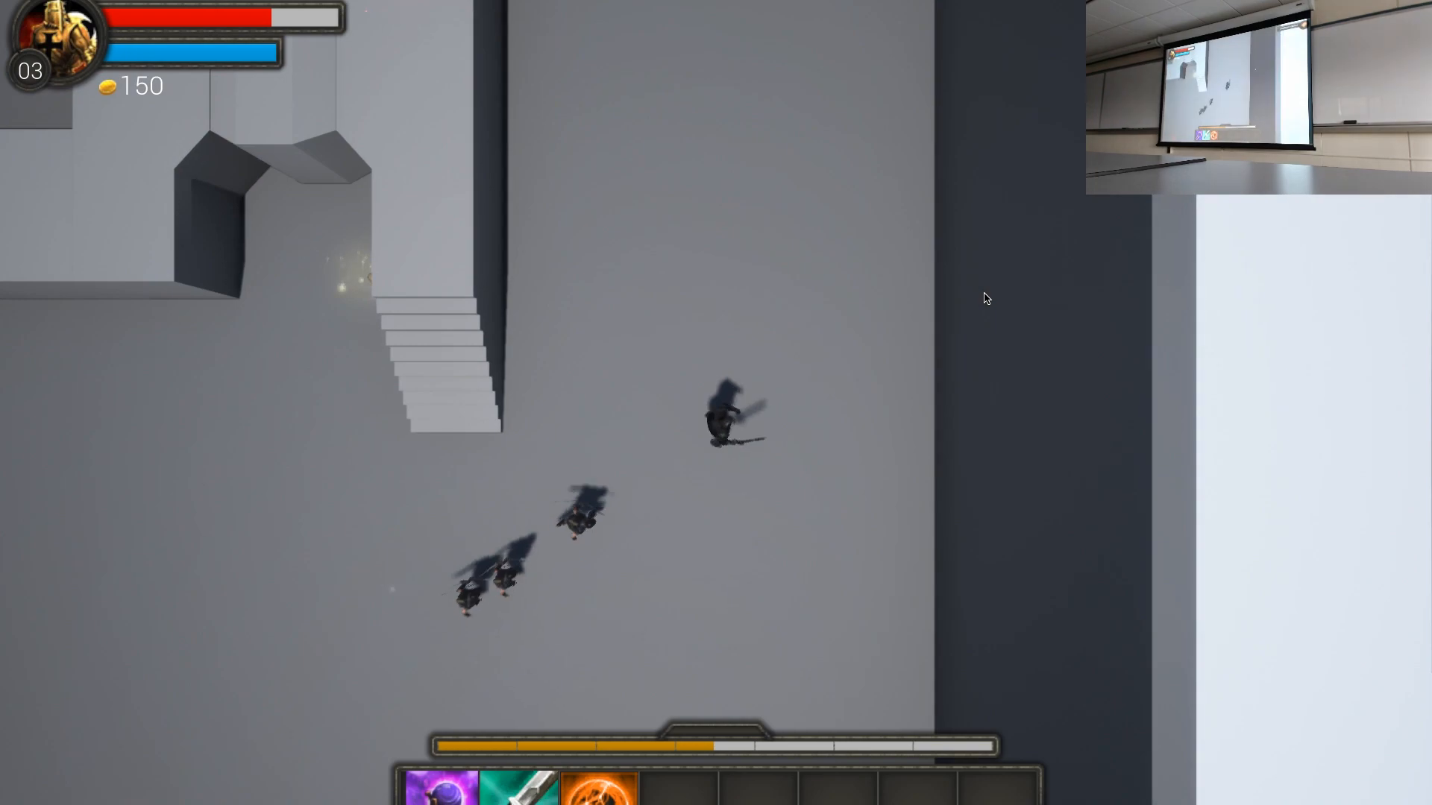
Steer the knight past the enemies and up the stairs to the health heart on the raised platform.
key("w")
key("a")
key("s")
key("a")
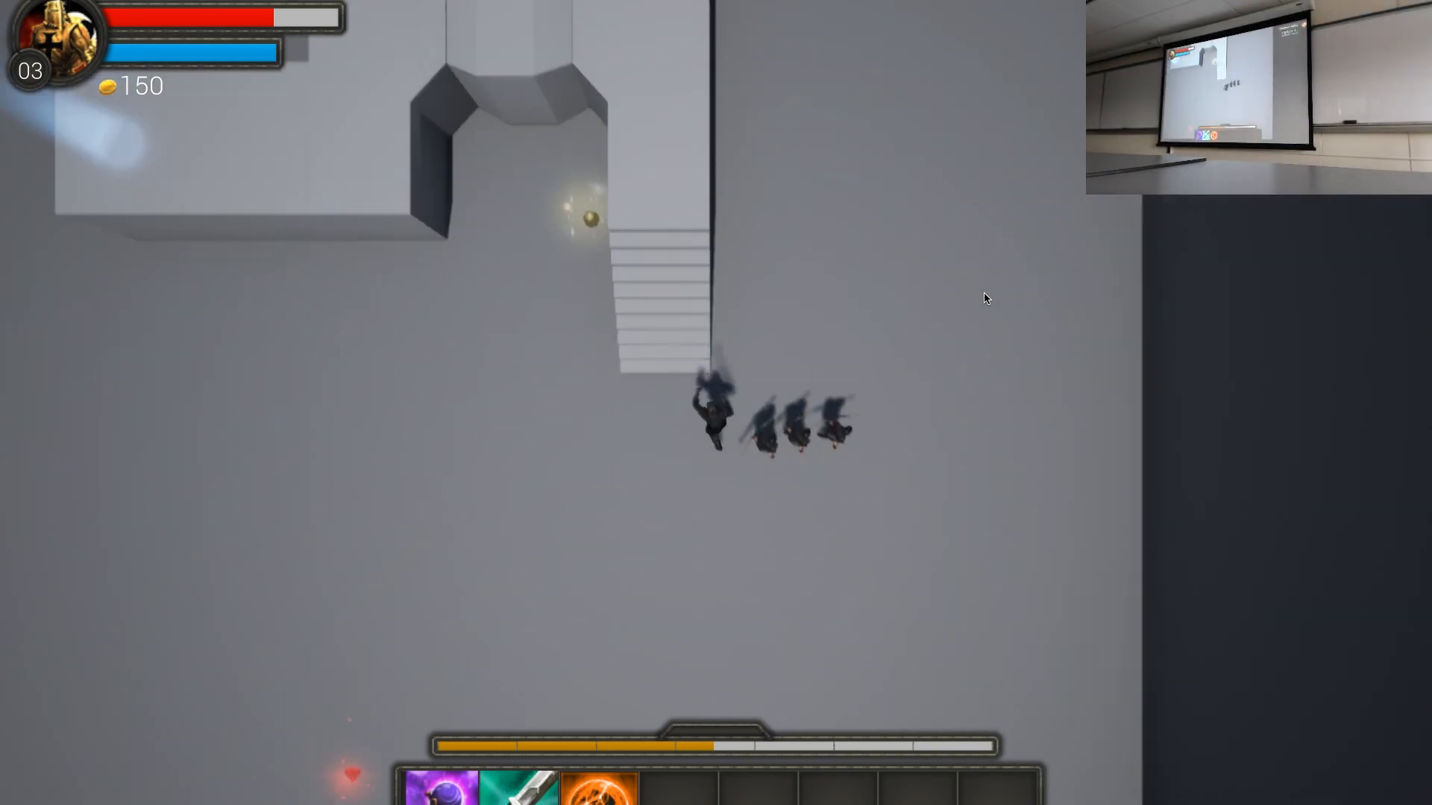
key("w")
key("a")
key("w")
key("w")
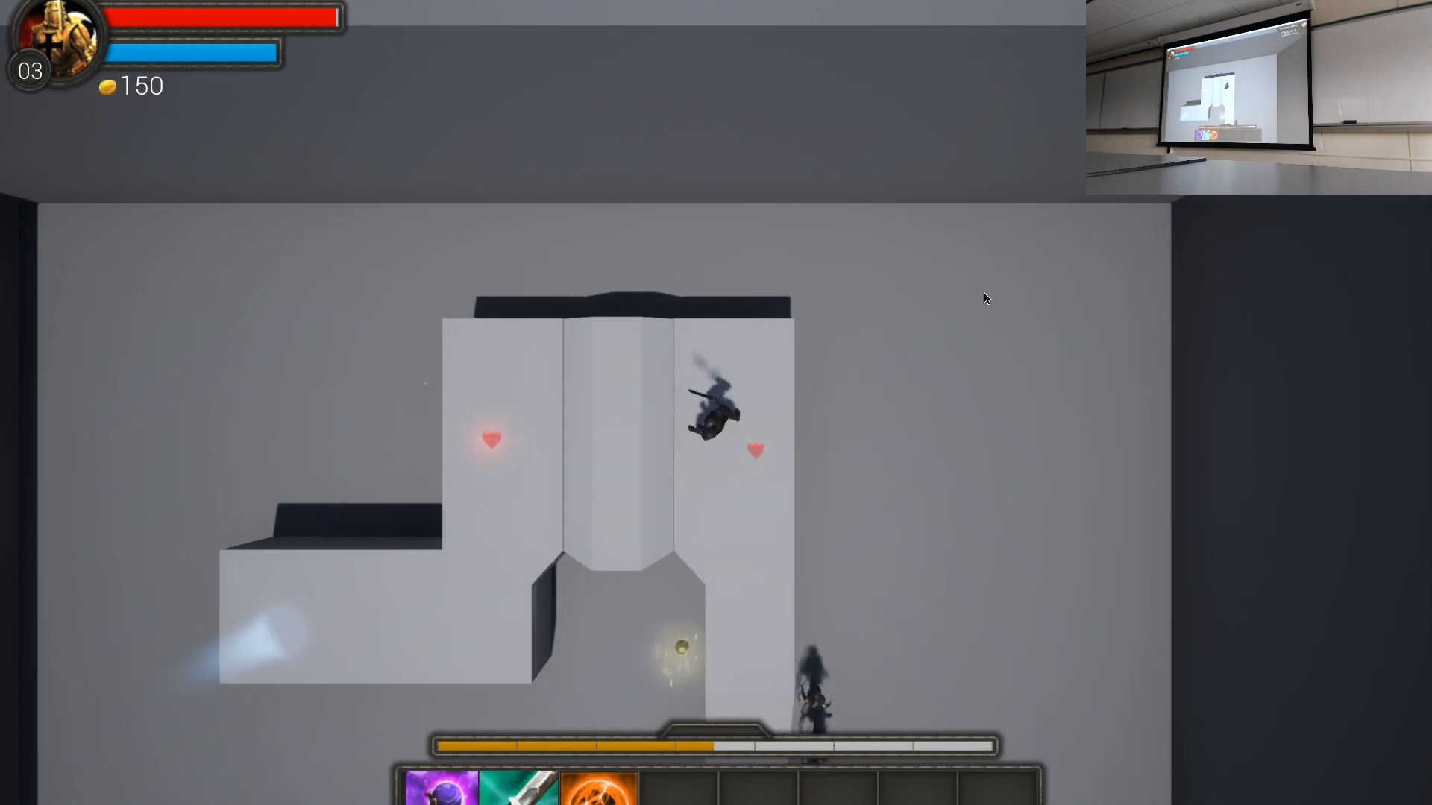
Use the knight's second ability and cross the raised platform to collect the glowing blue pickup at its far end.
key("2")
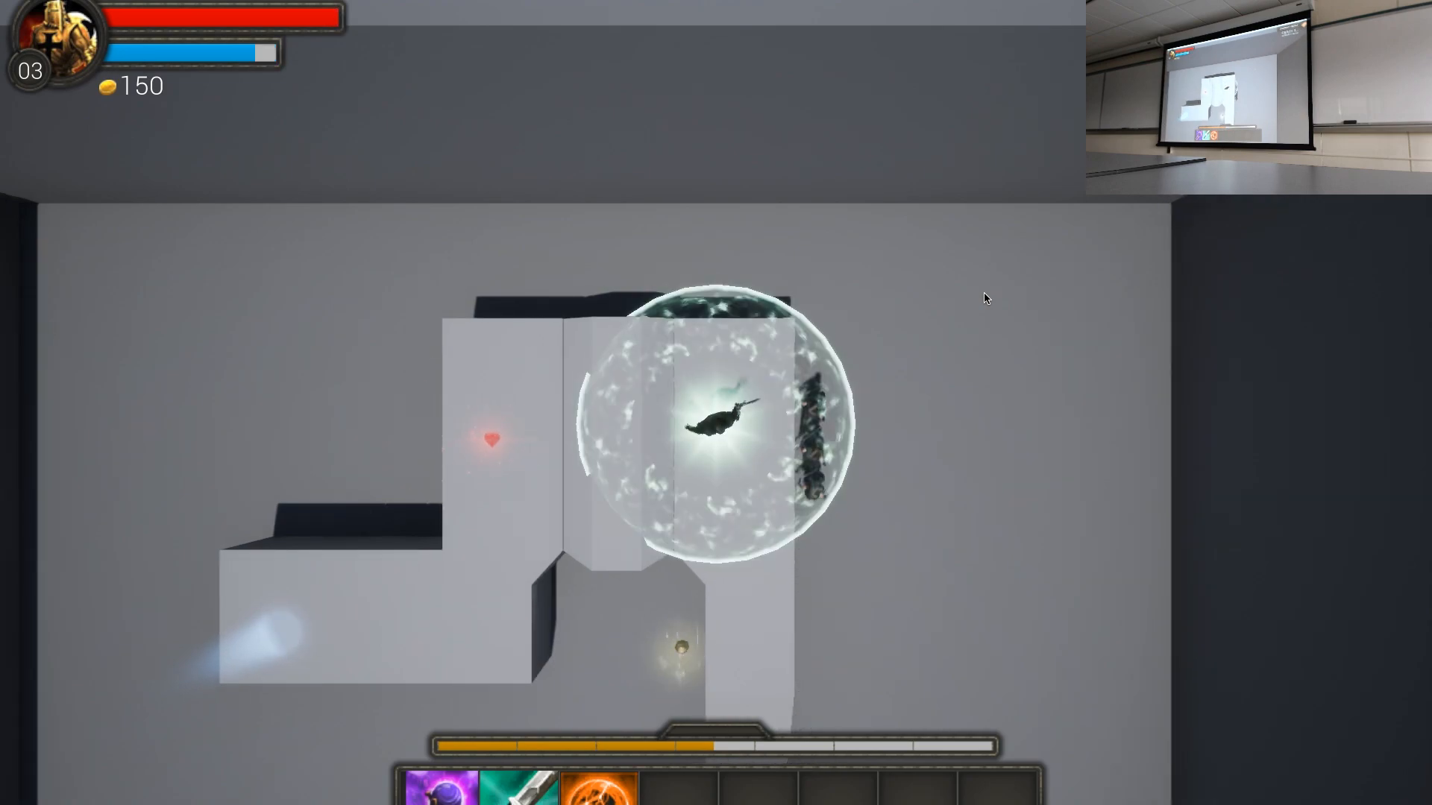
key("a")
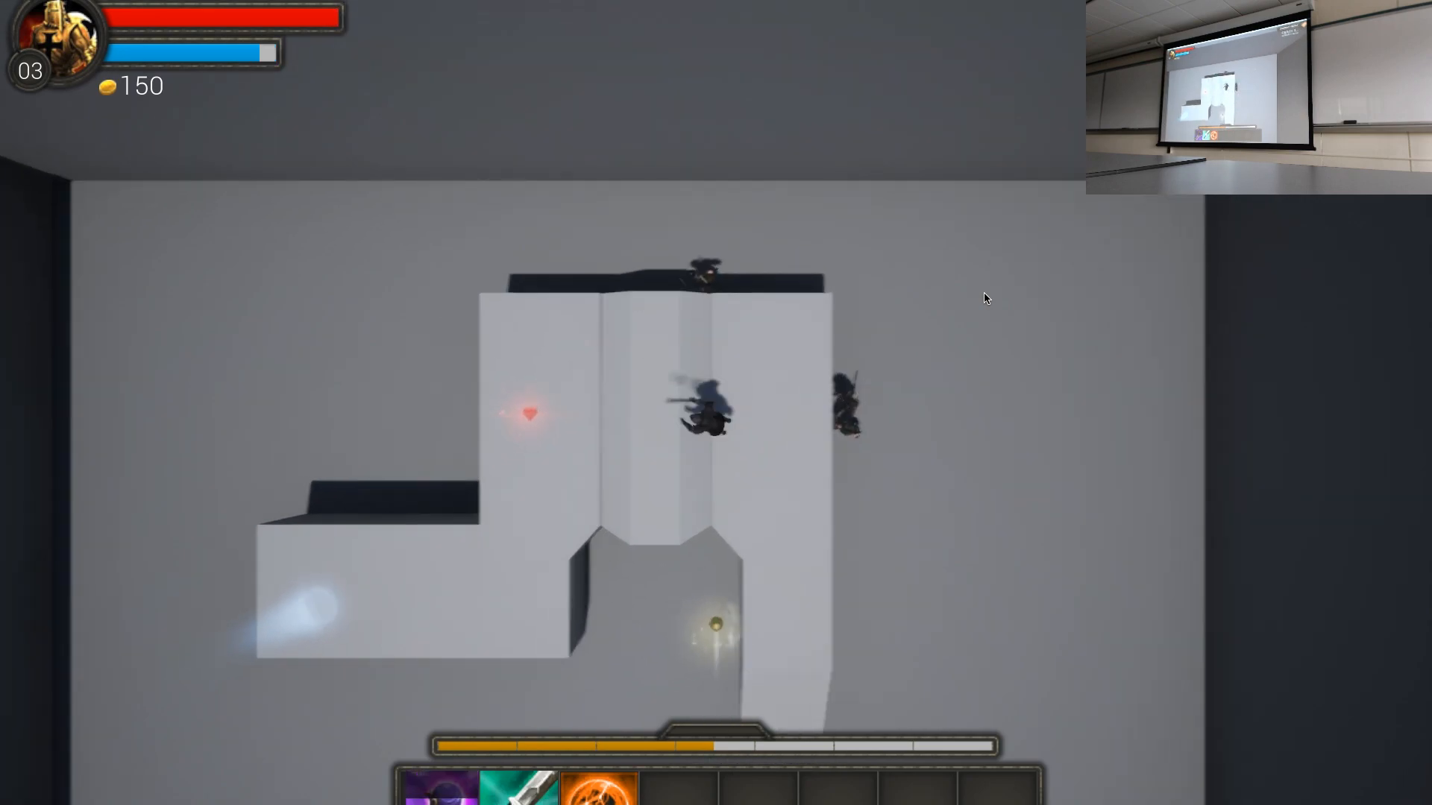
key("d")
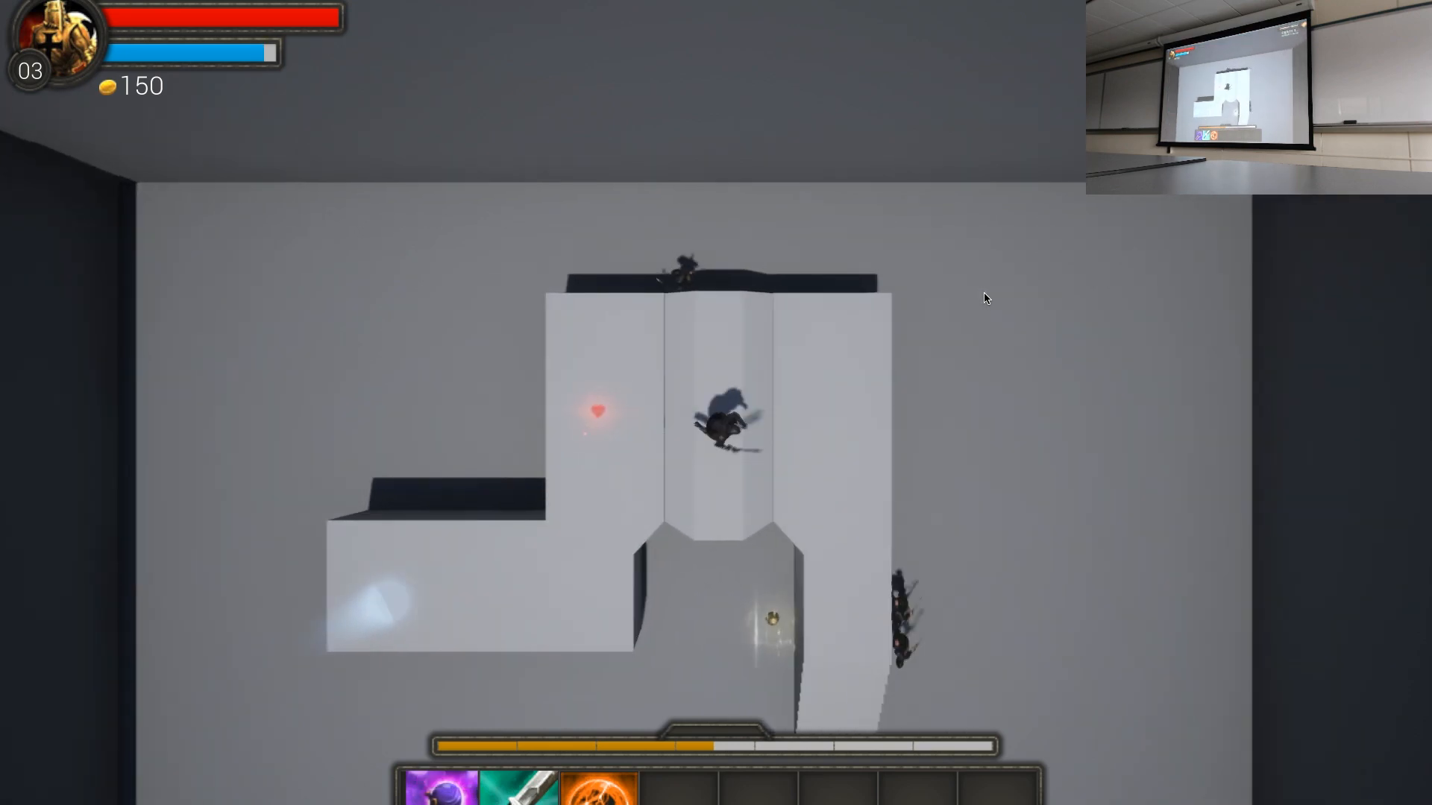
key("a")
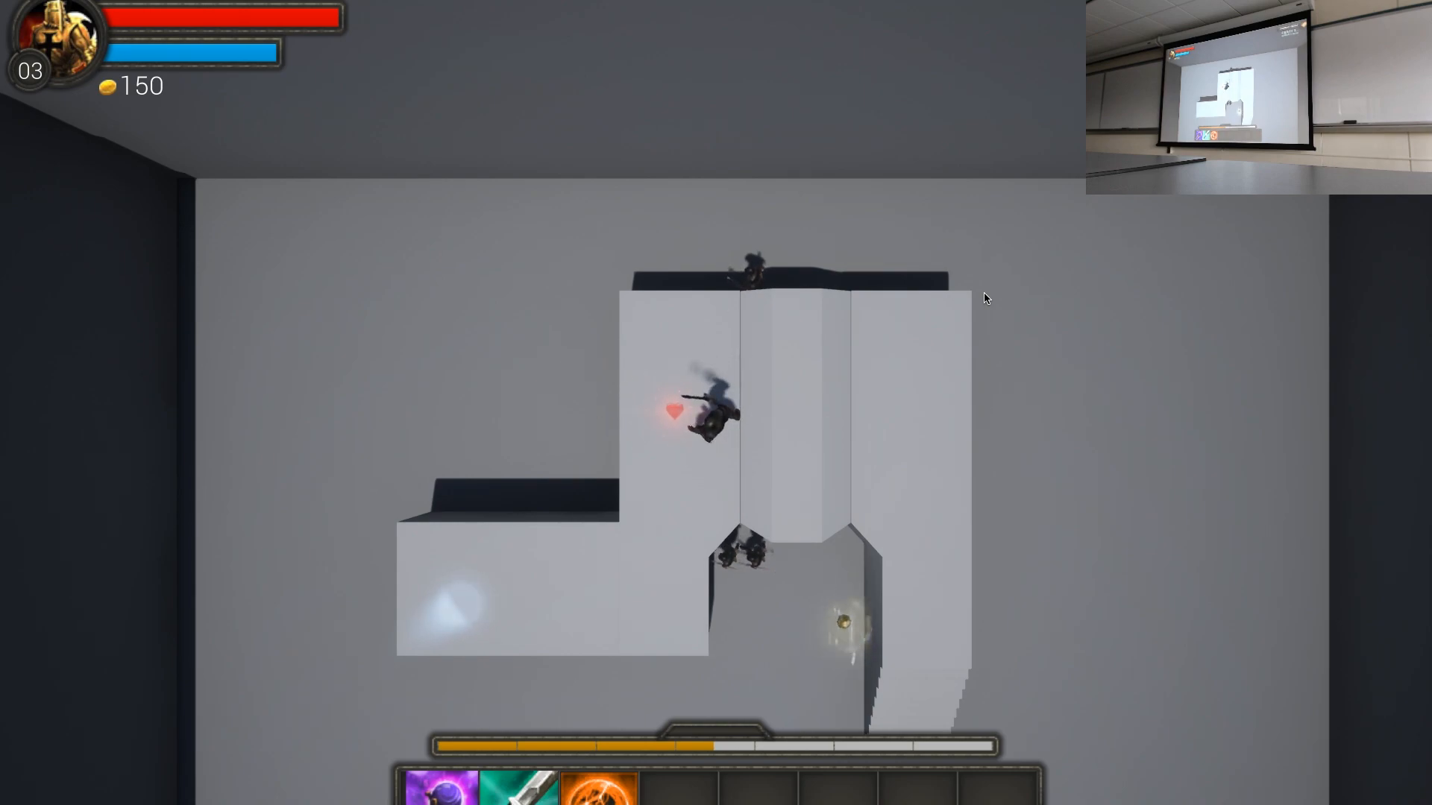
key("s")
key("a")
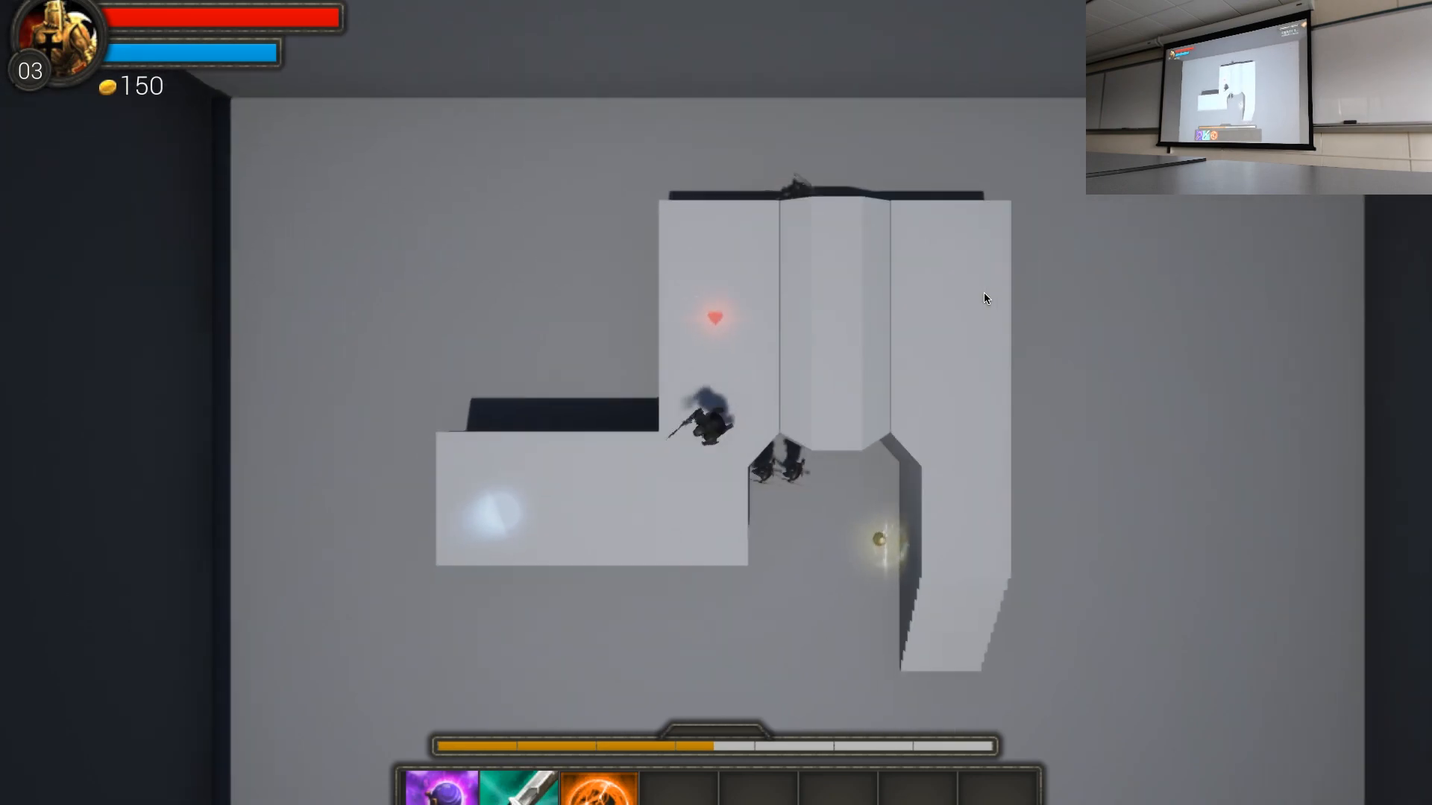
key("s")
key("a")
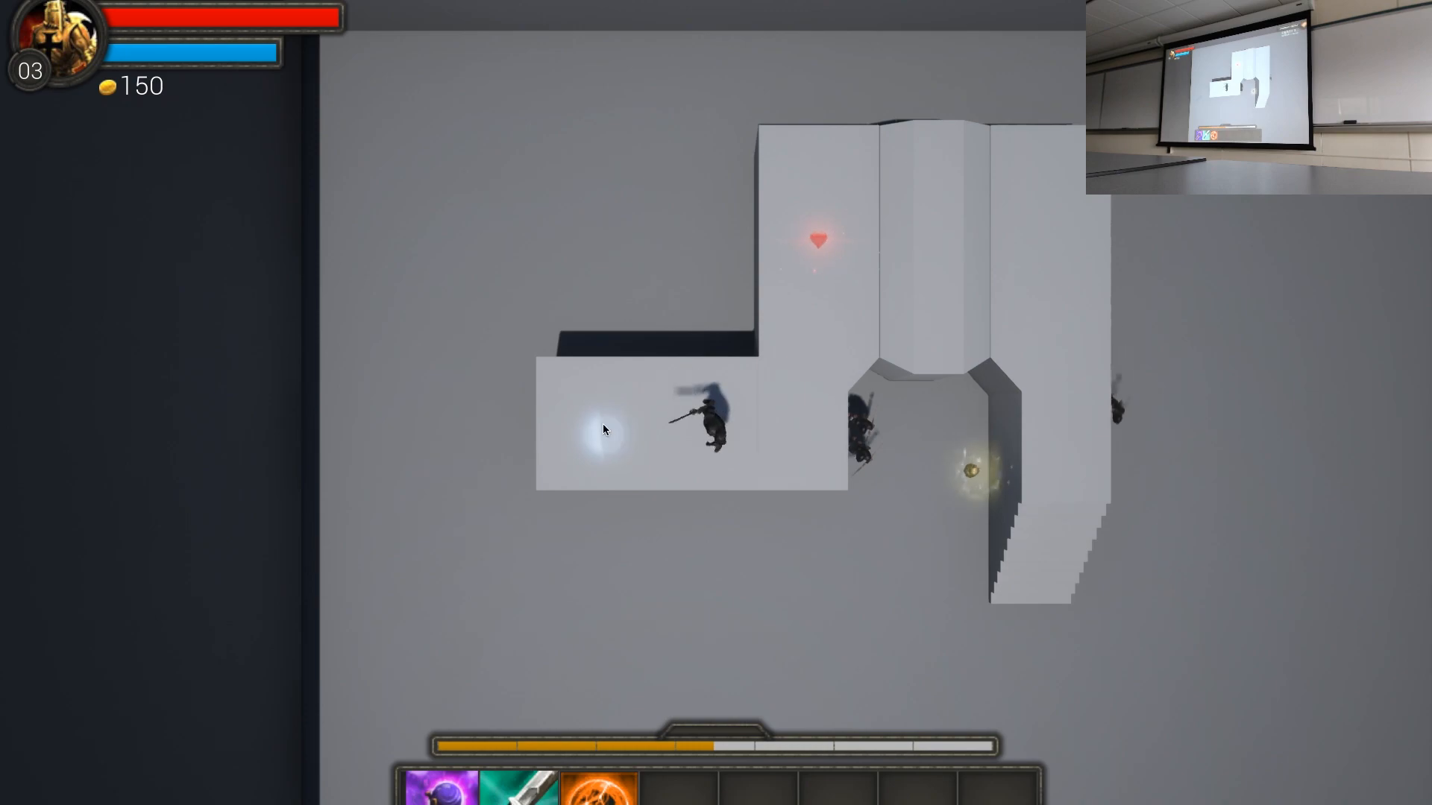
key("a")
key("a")
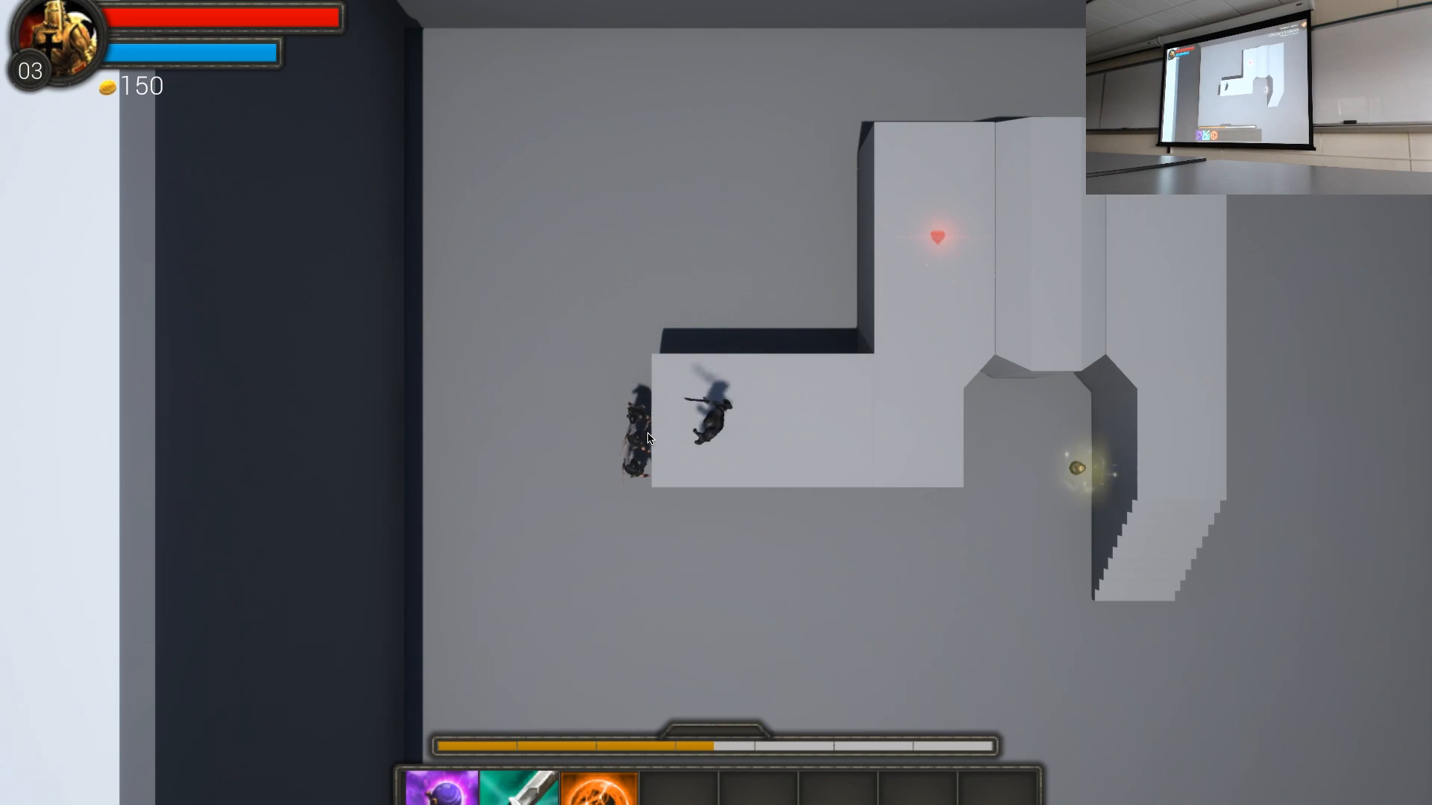
Steer the knight off the platform, use the third ability, and attack the enemies beside the wall.
key("a")
key("s")
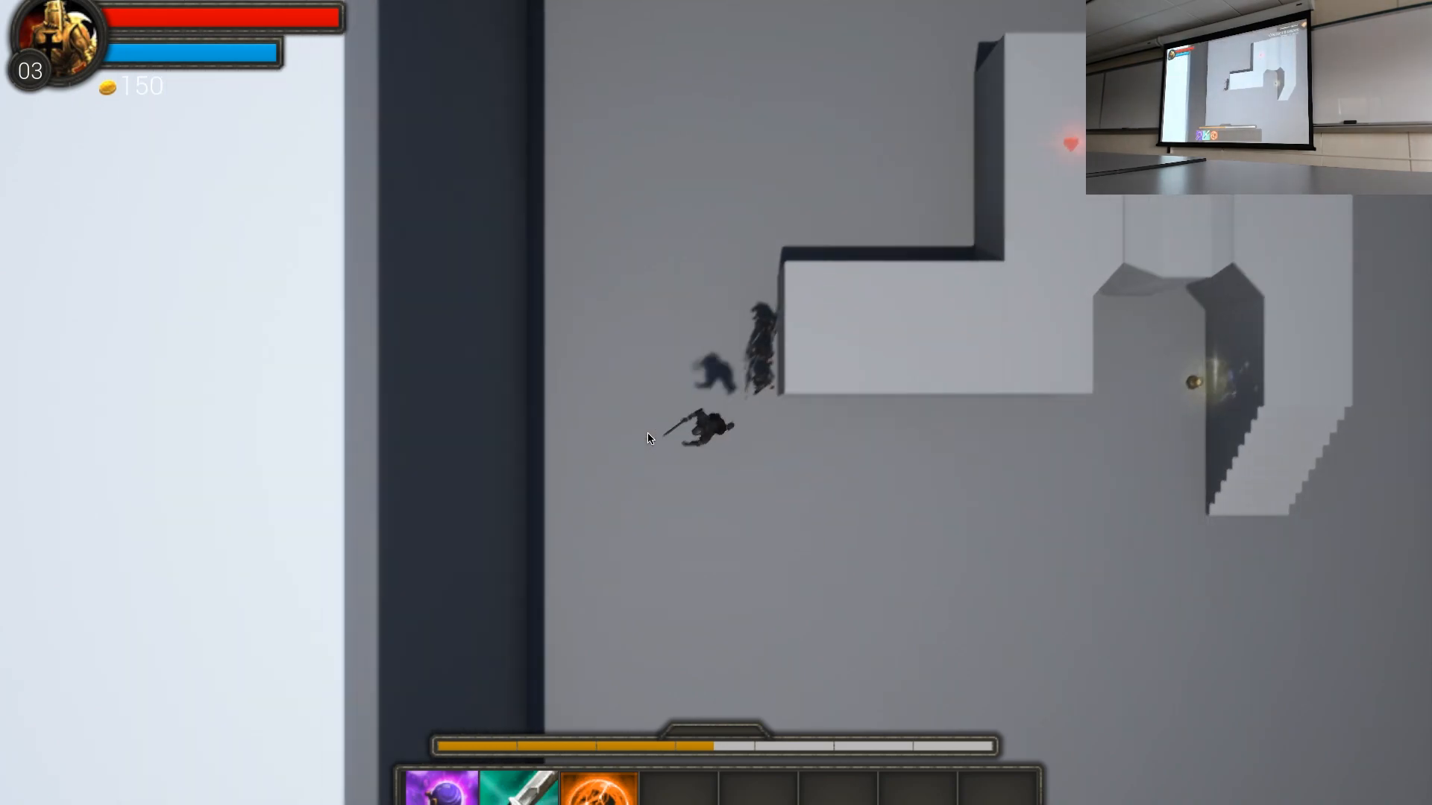
key("w")
key("d")
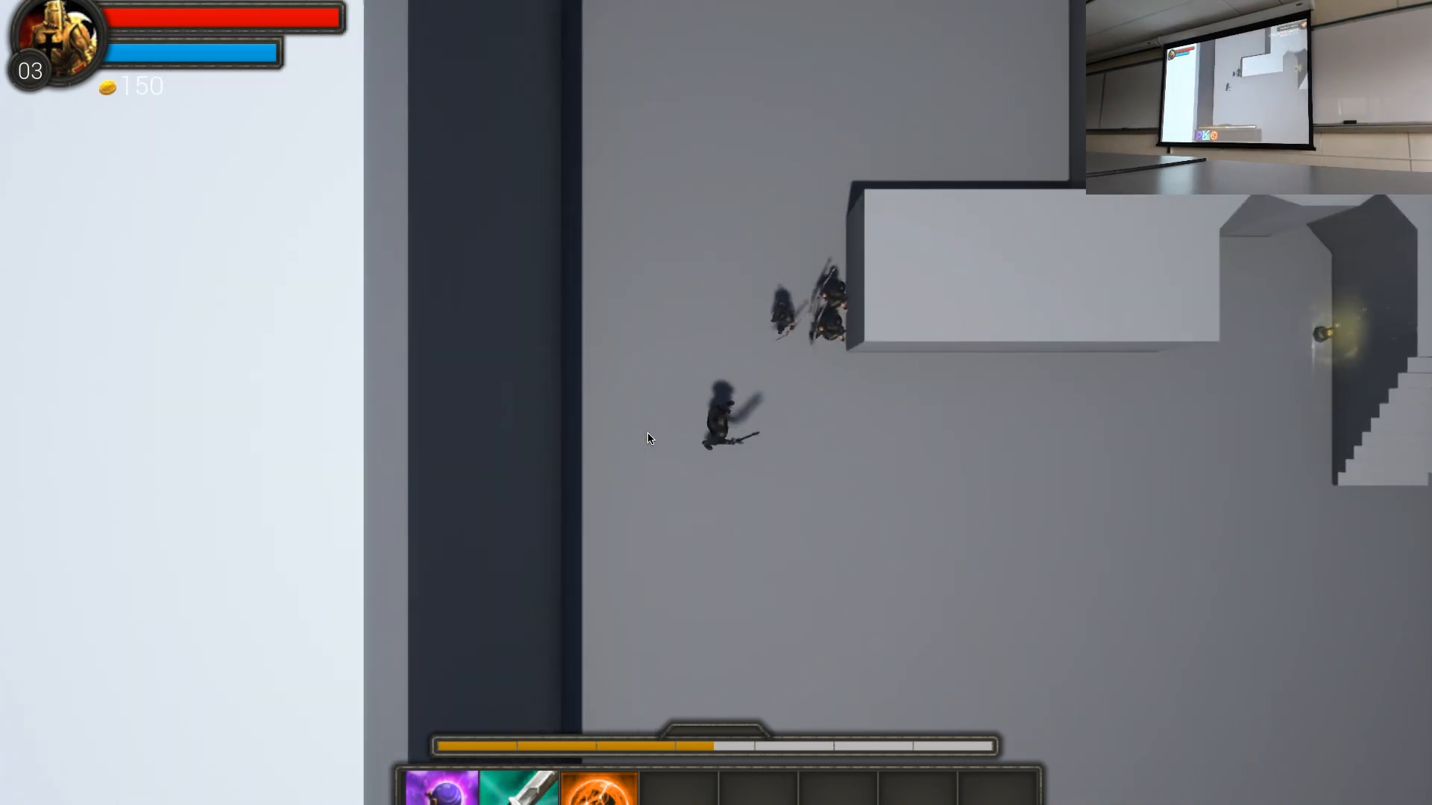
key("3")
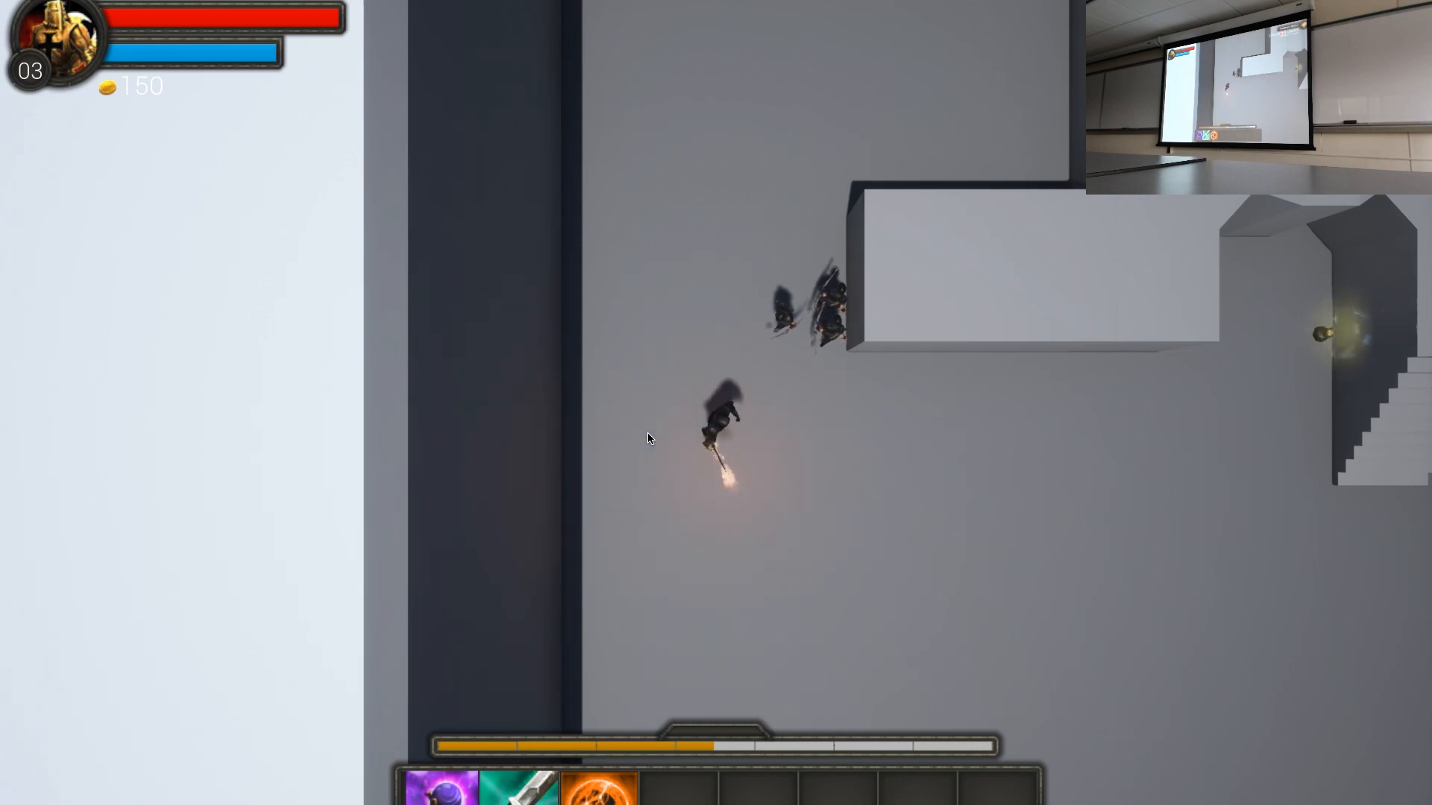
key("w")
key("d")
left_click(647, 433)
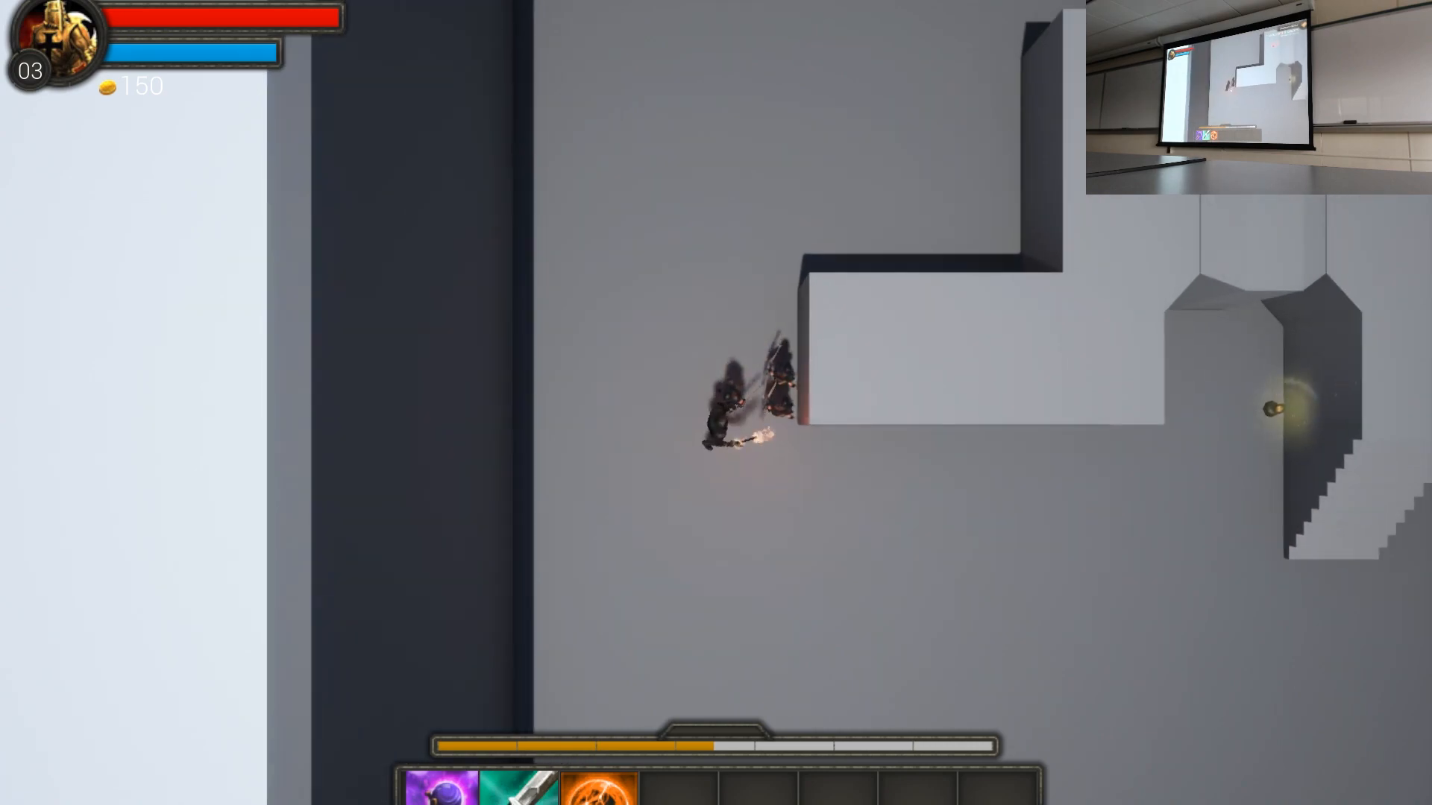
Use the knight's second ability repeatedly to defeat the enemies beside the raised platform's wall.
key("2")
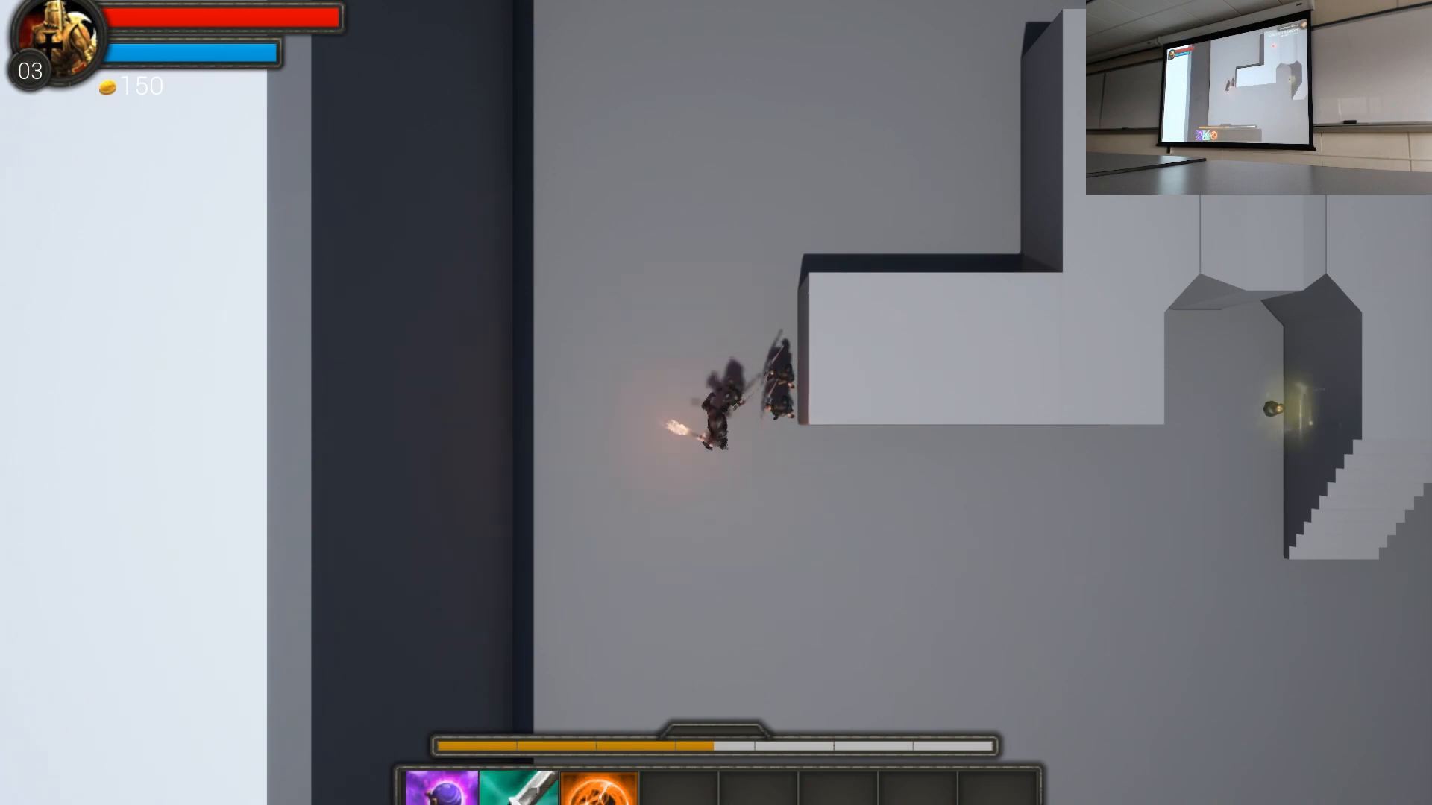
key("2")
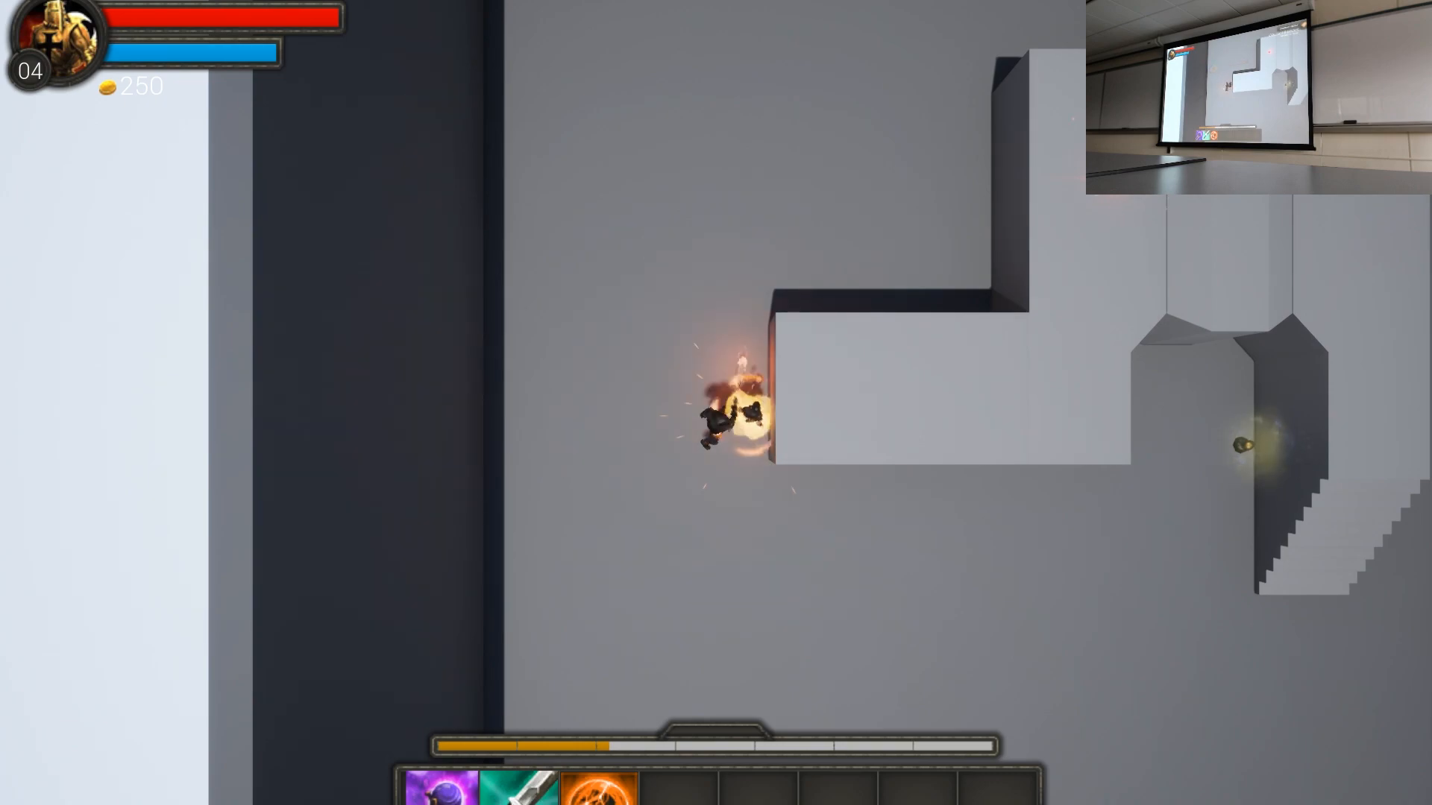
key("2")
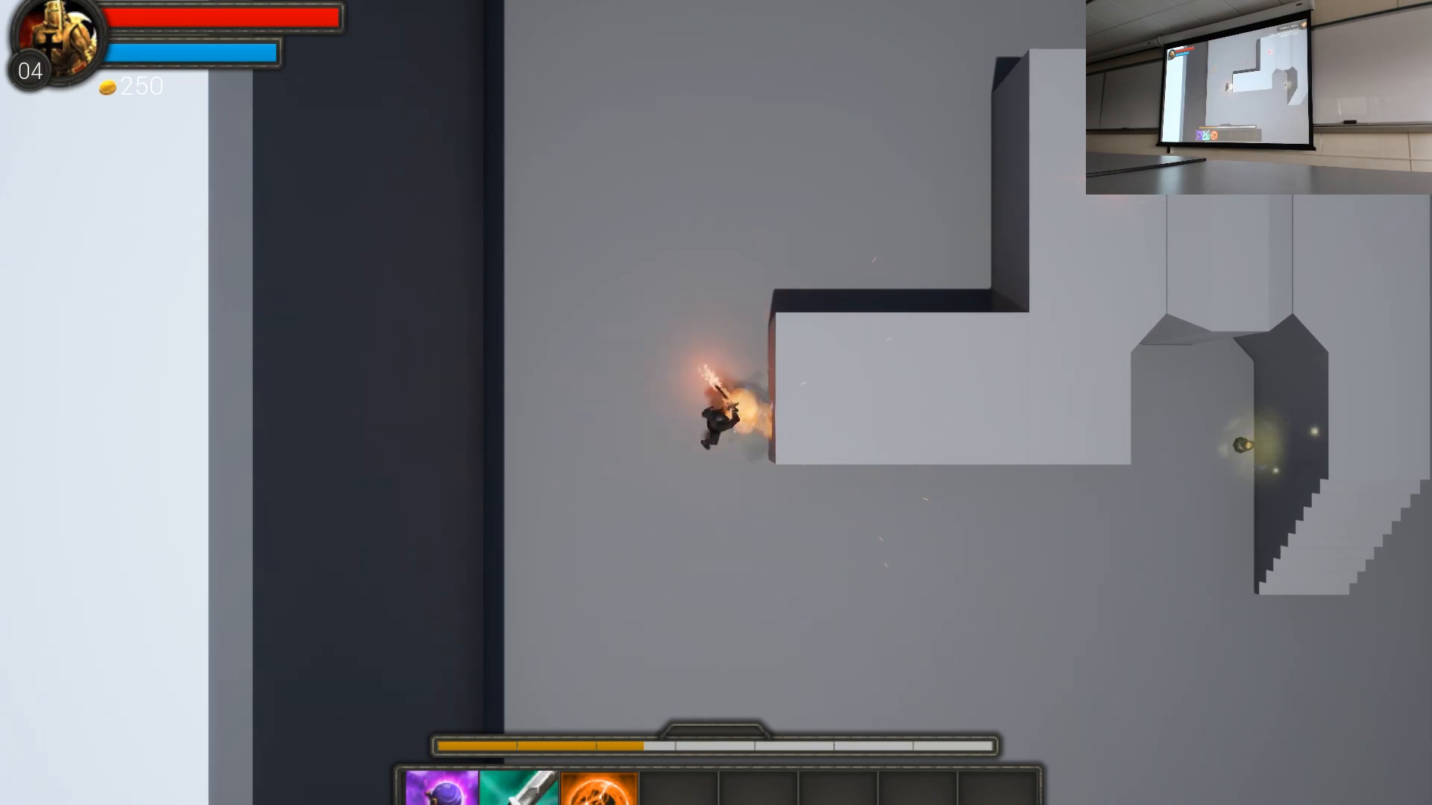
key("2")
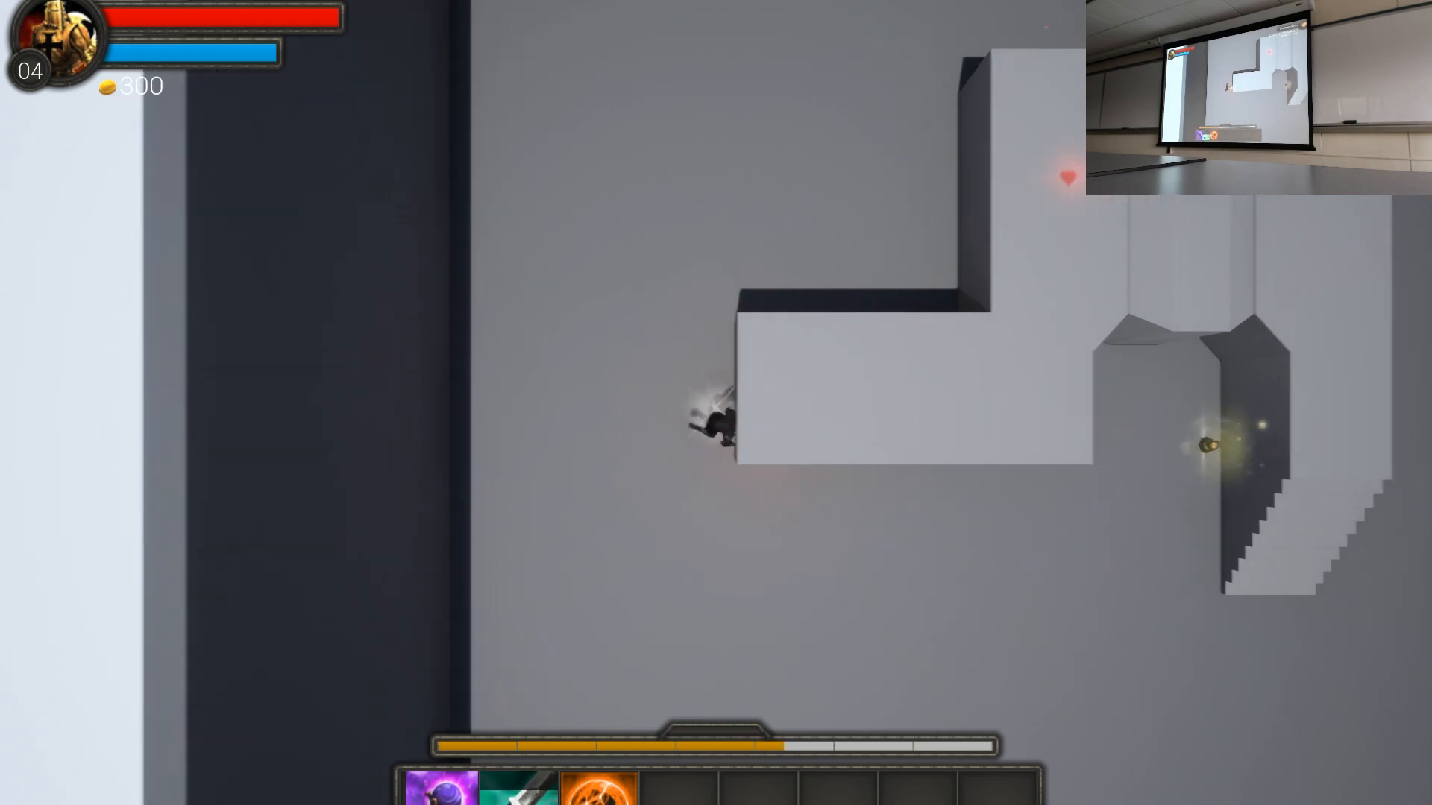
Steer the knight away from the wall across the open floor below the platform and use the third ability.
key("a")
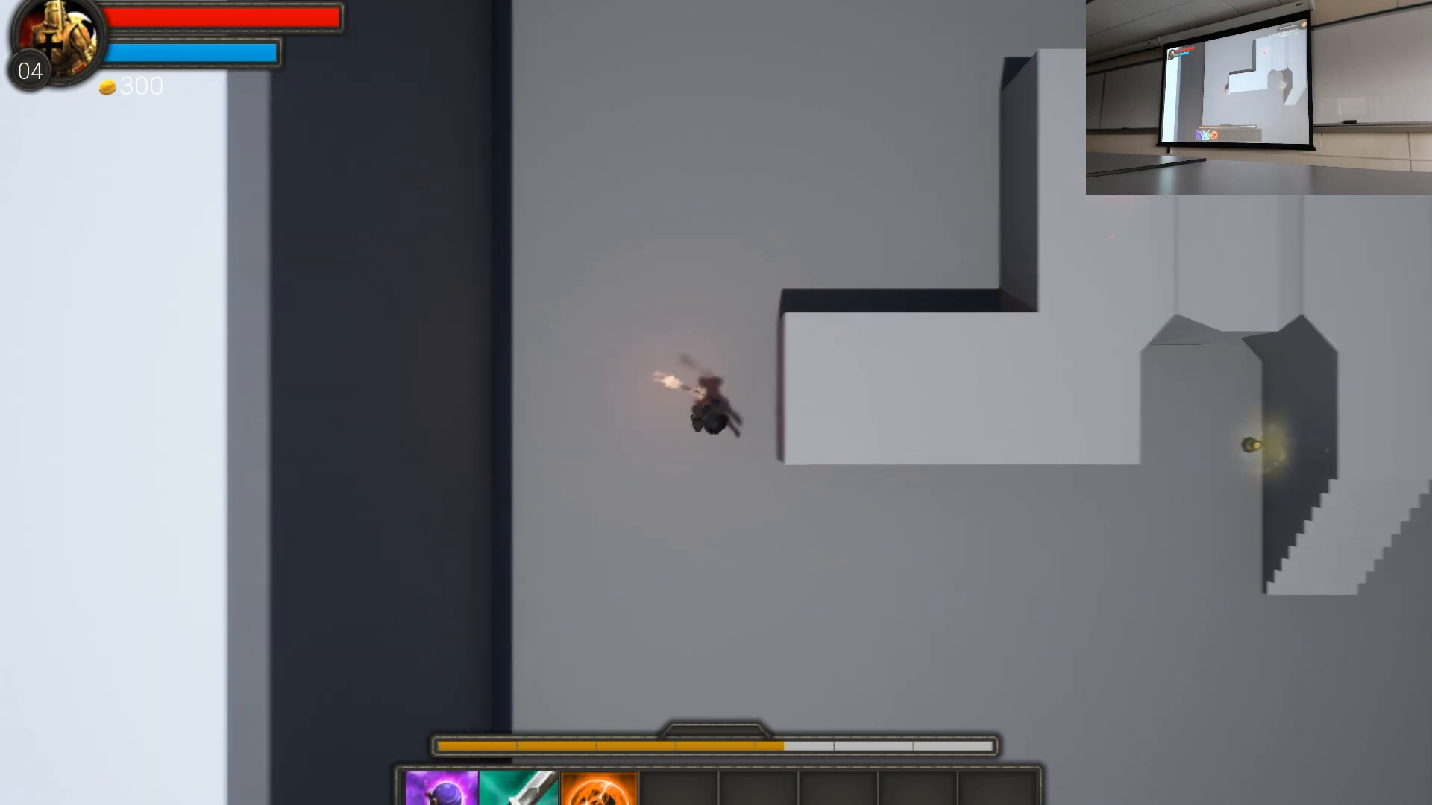
key("s")
key("d")
key("d")
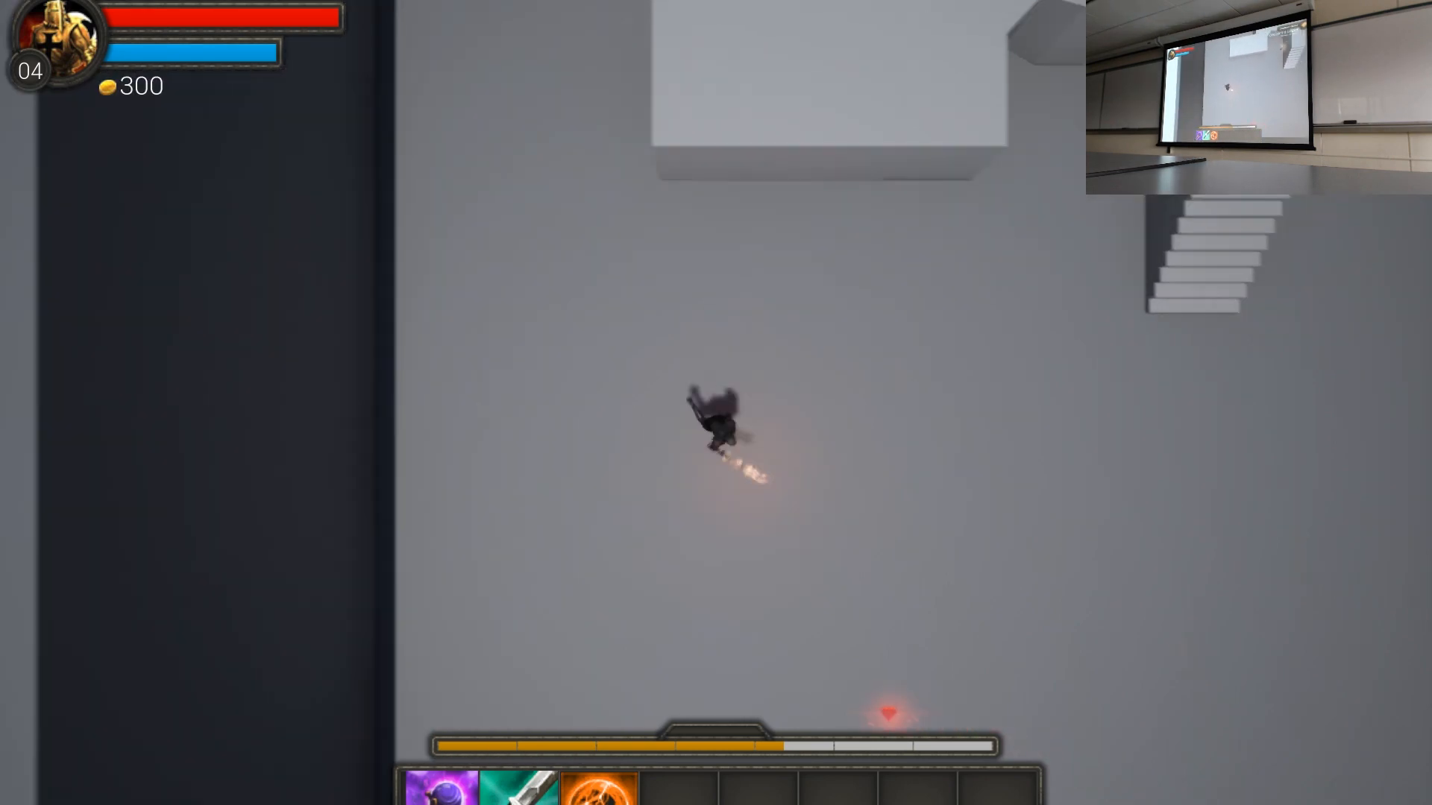
key("s")
key("w")
key("3")
key("s")
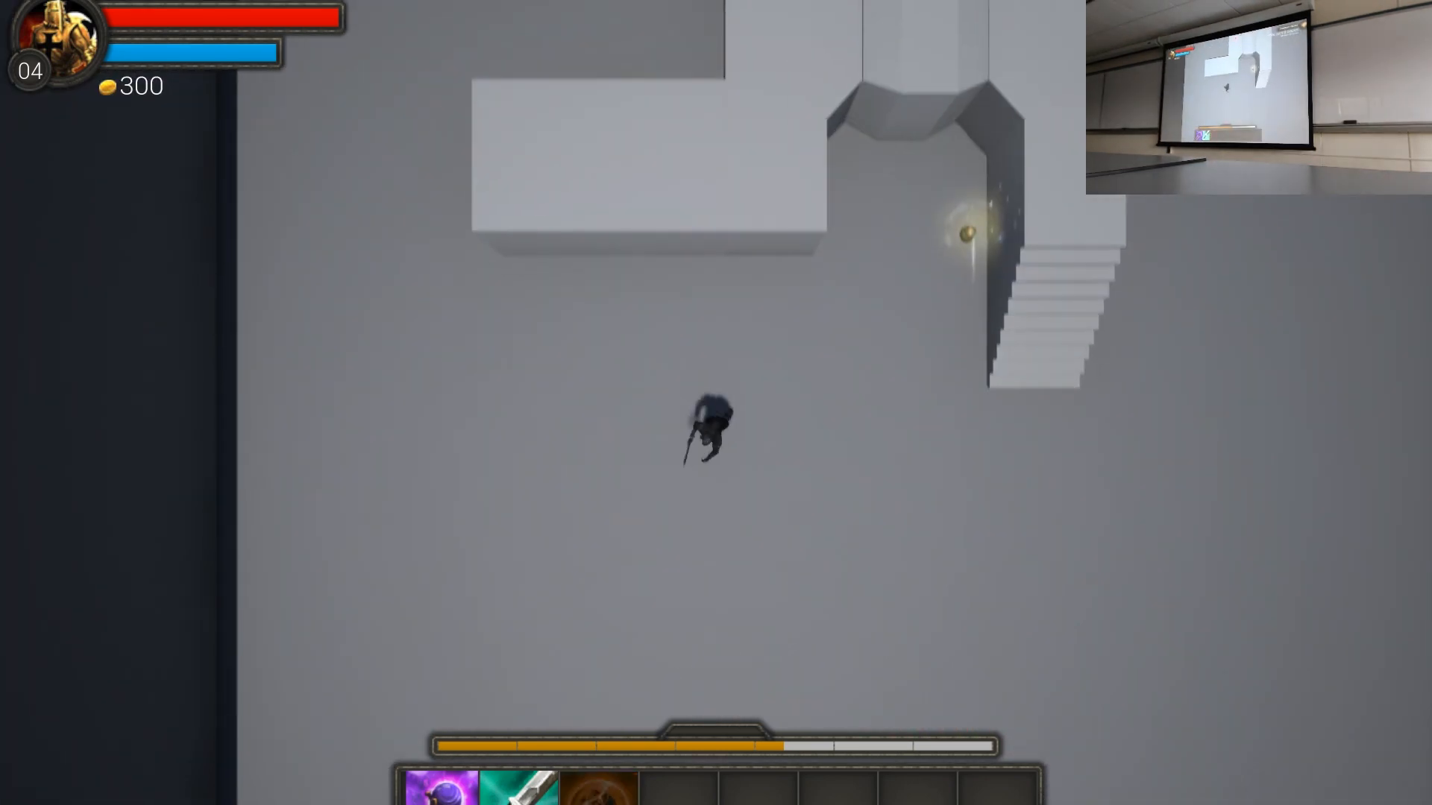
key("a")
Pause the game, reset the knight's stats and exit the game.
key("Escape")
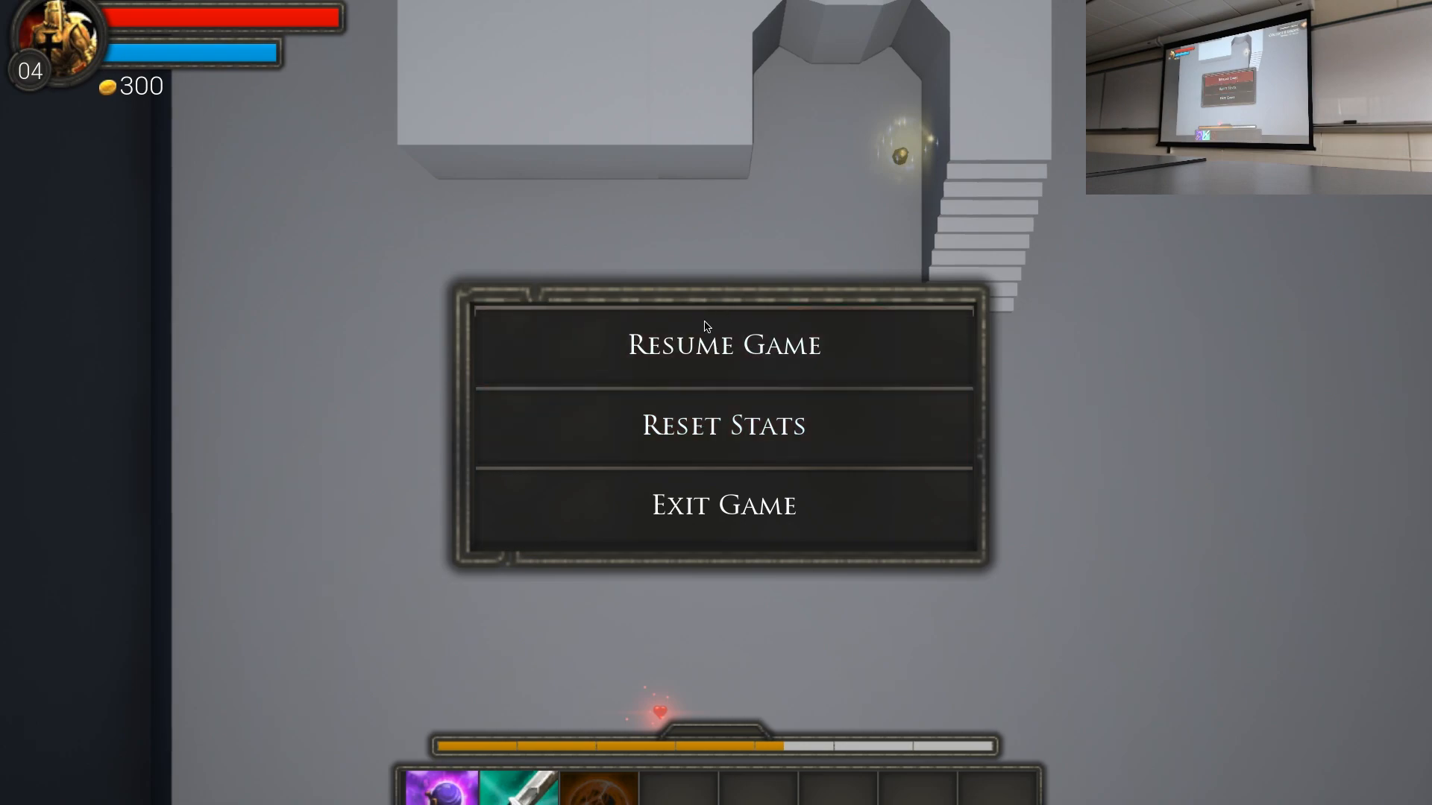
left_click(687, 425)
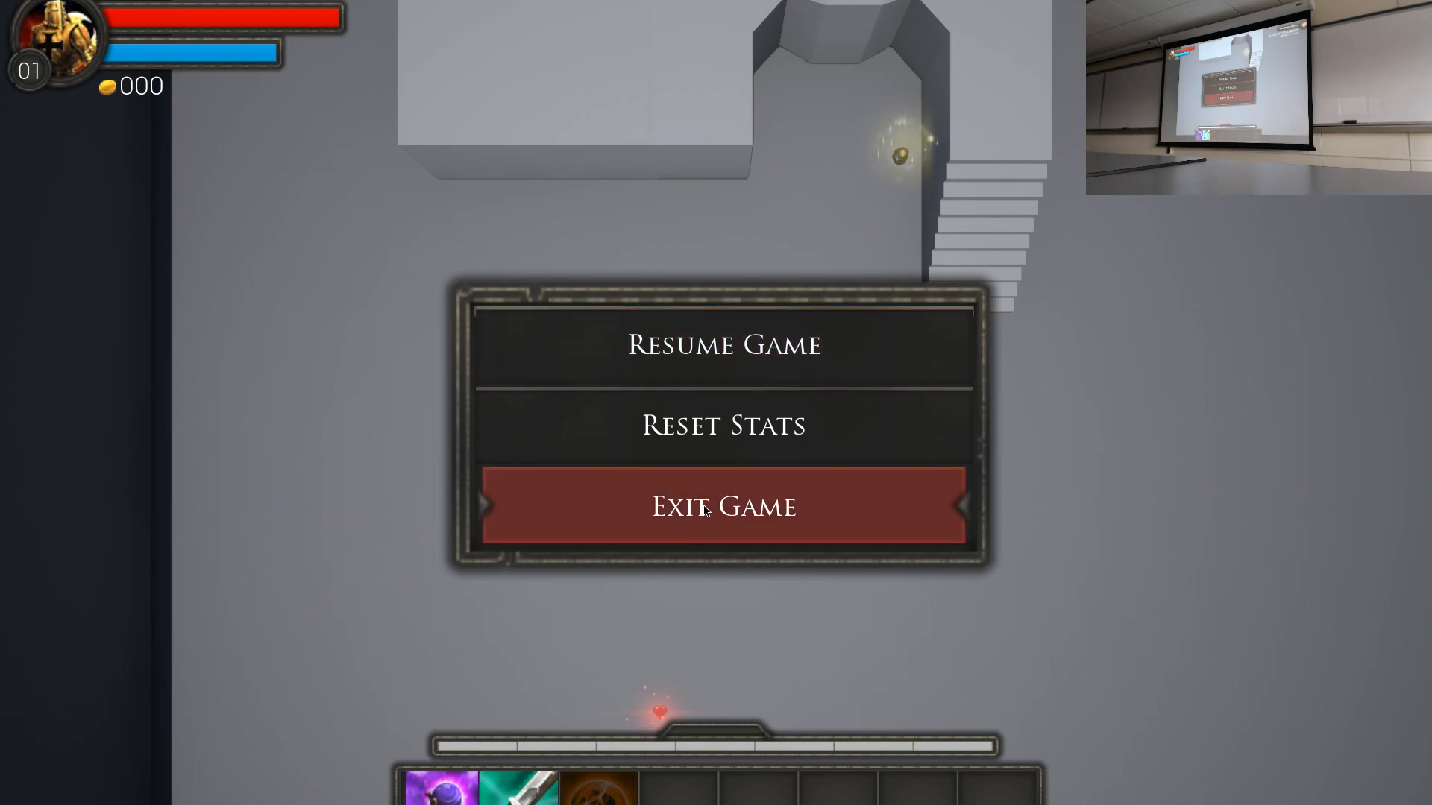
left_click(812, 504)
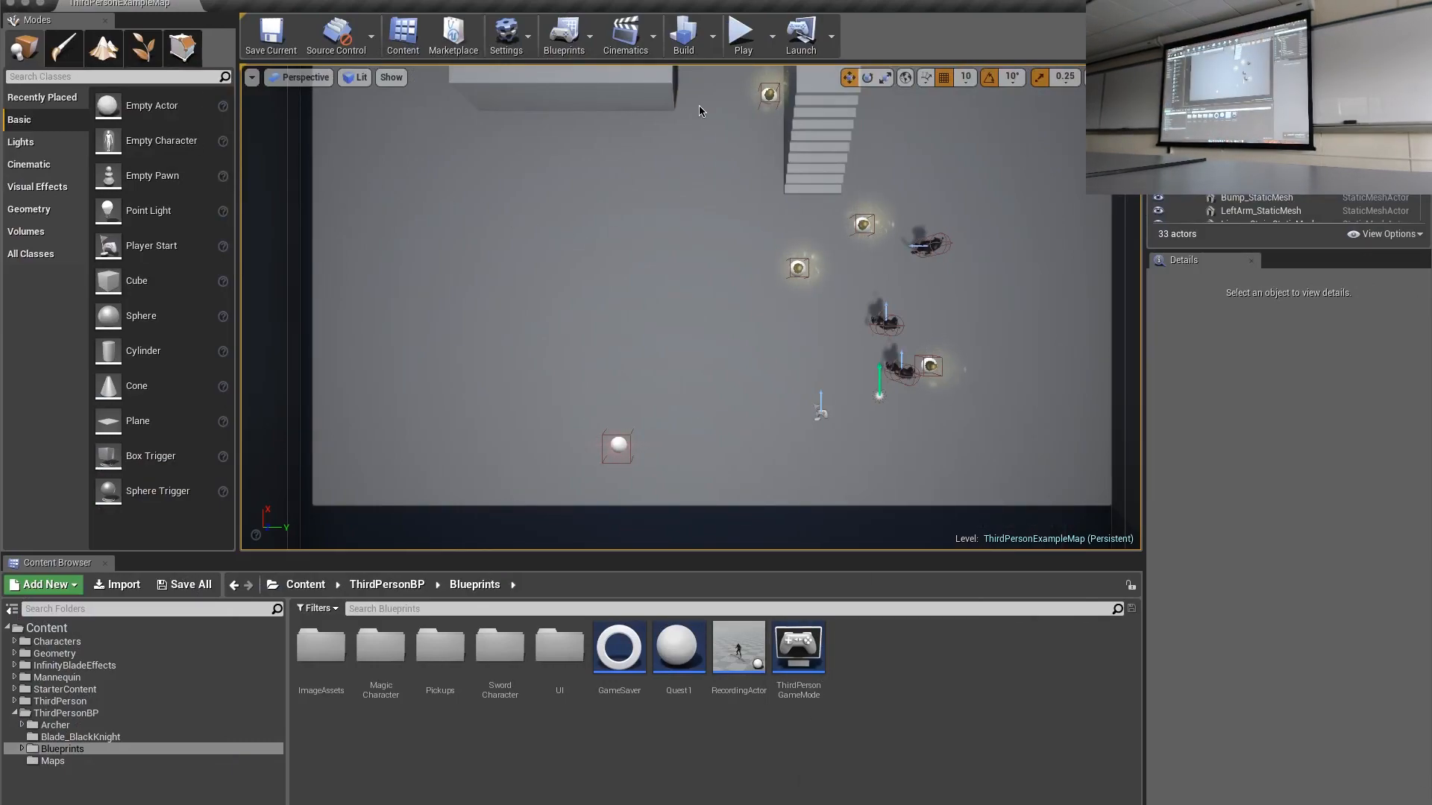
Quit the Unreal Editor and start the slide show of the UE4EngineOverview presentation in PowerPoint at the Questions? slide.
key("super+q")
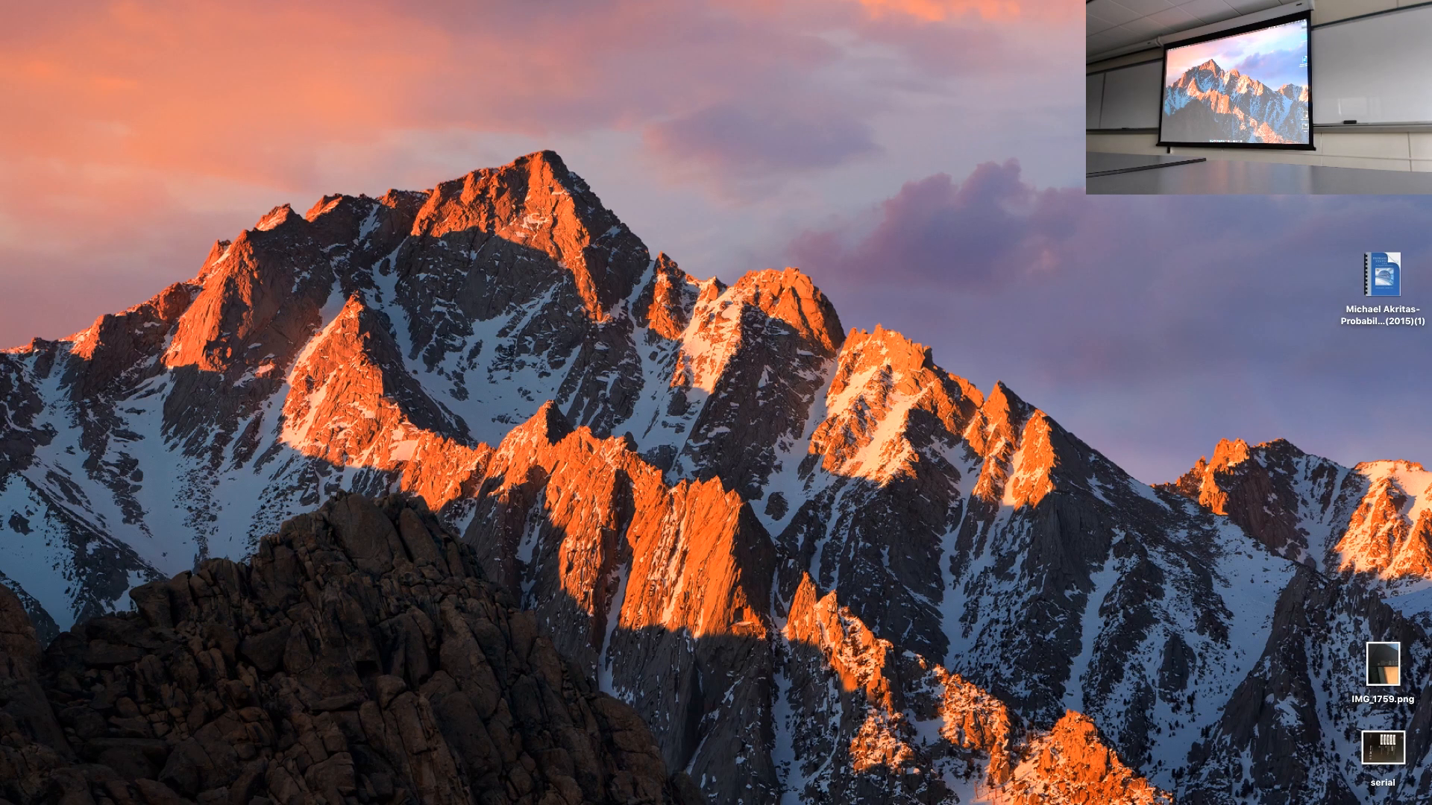
left_click(817, 792)
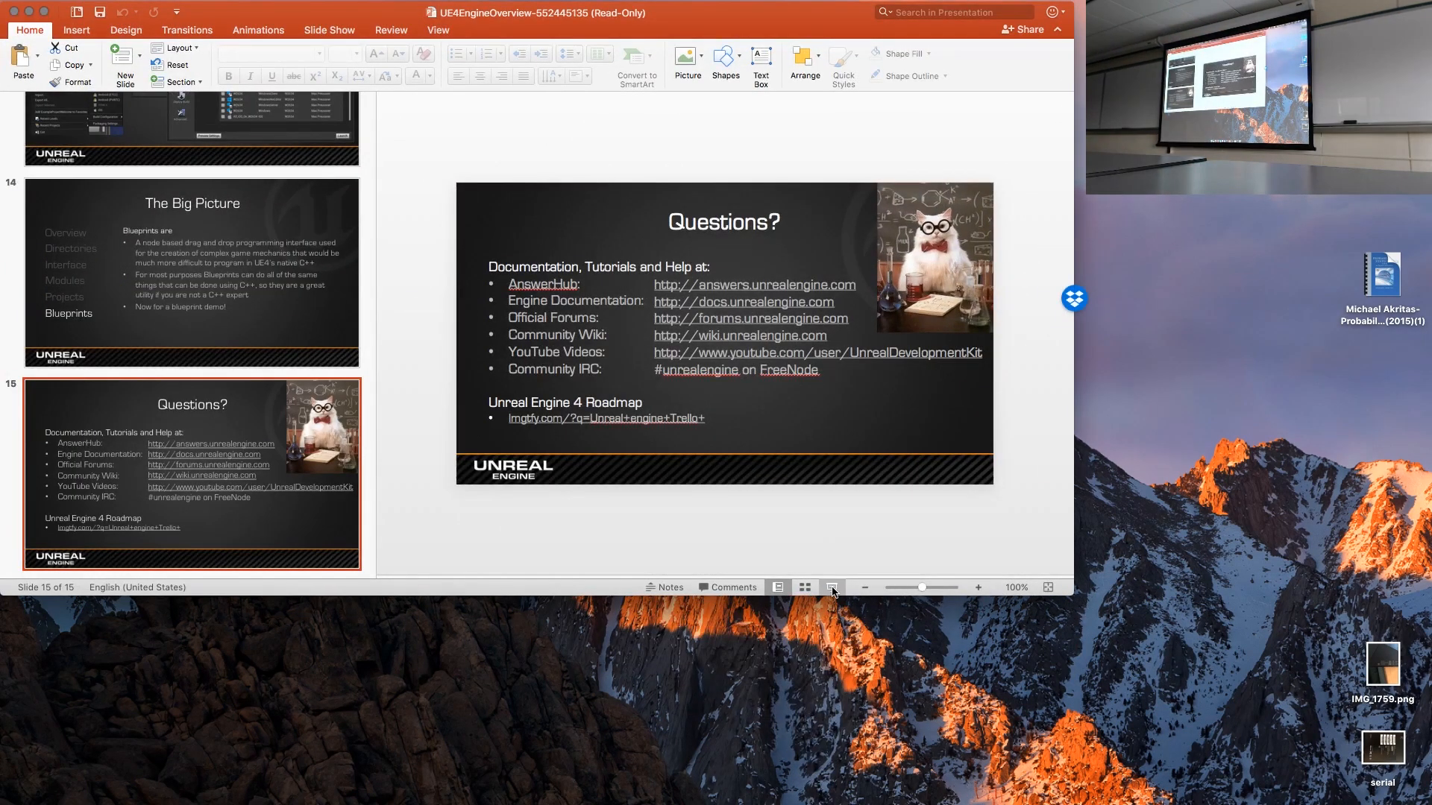
left_click(832, 589)
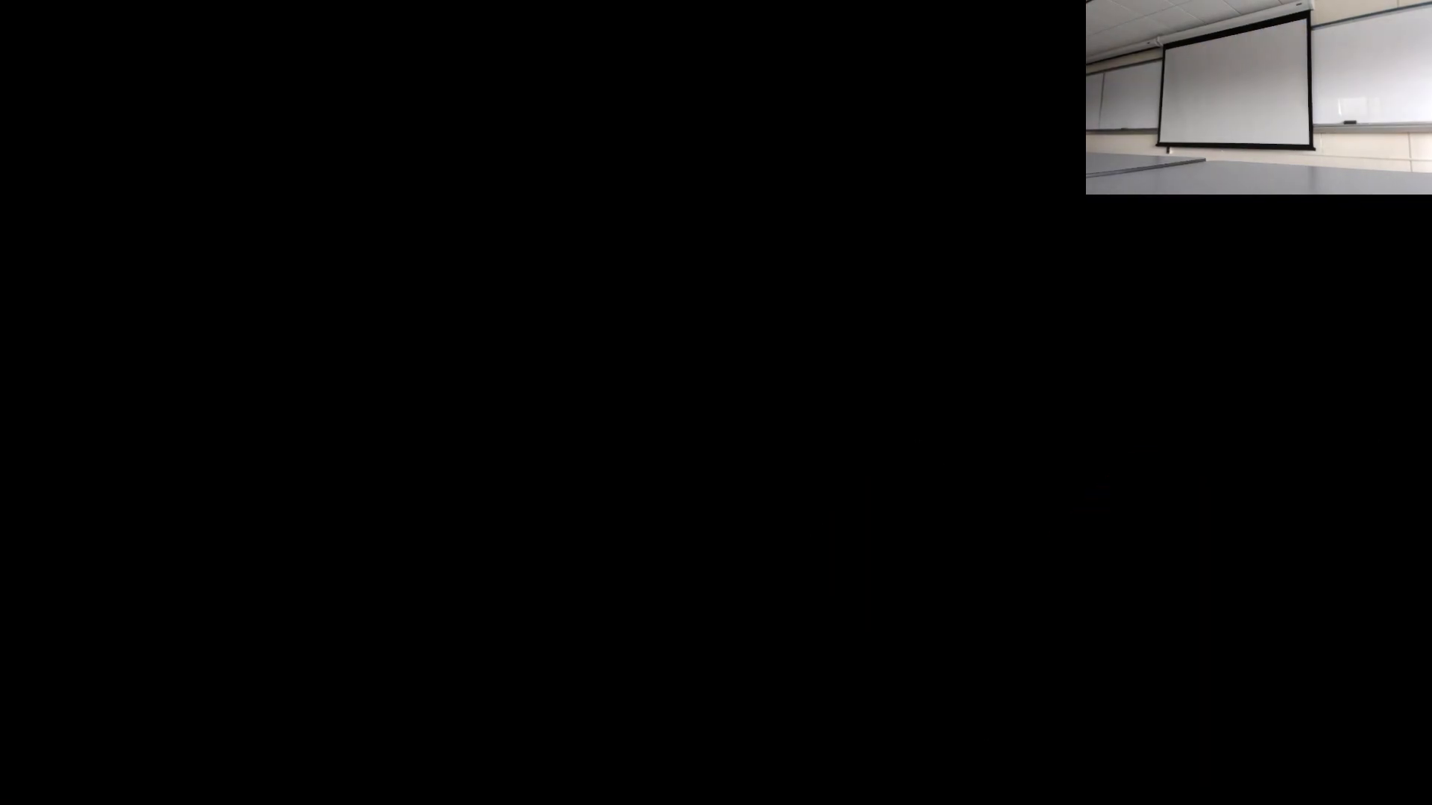